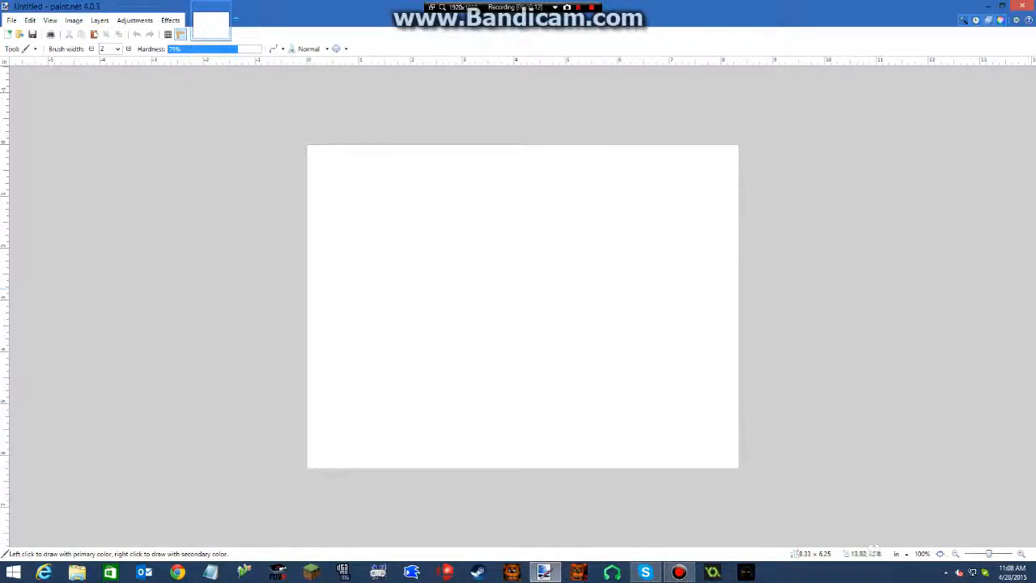
Try several brush widths for the Paintbrush, starting at 95 and ending at 85
left_click(117, 49)
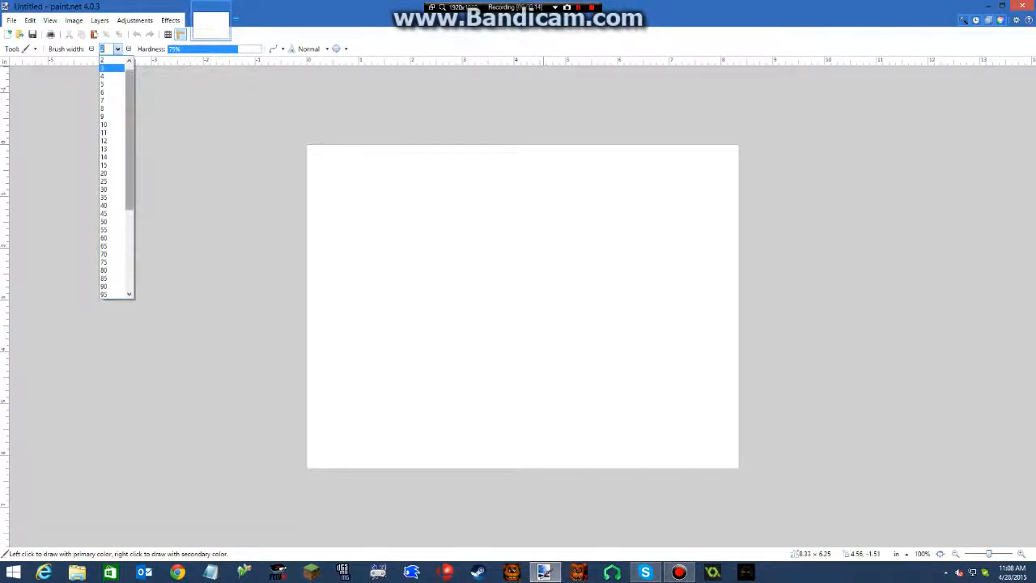
left_click(103, 294)
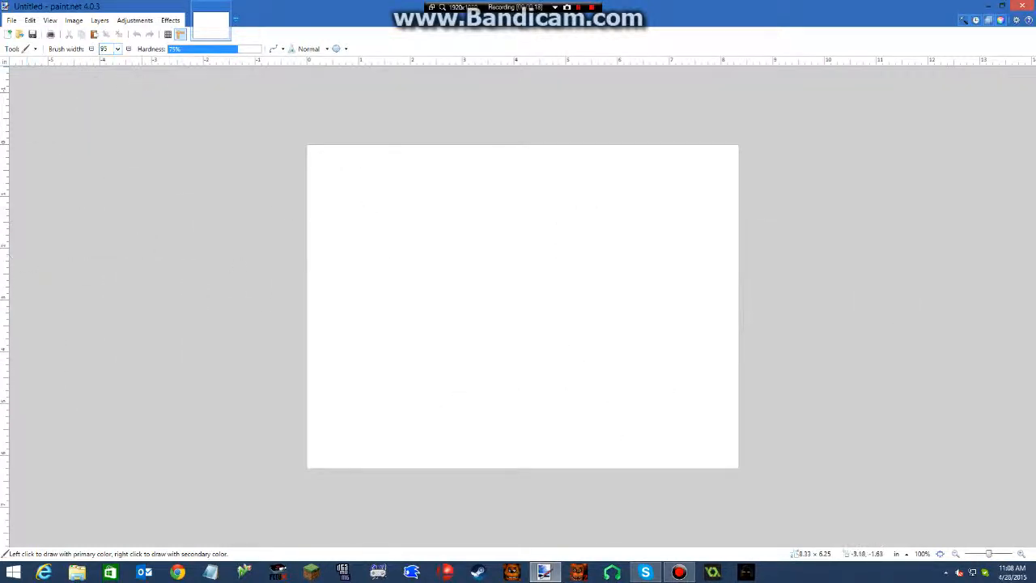
left_click(117, 48)
scroll(109, 122, "up", 5)
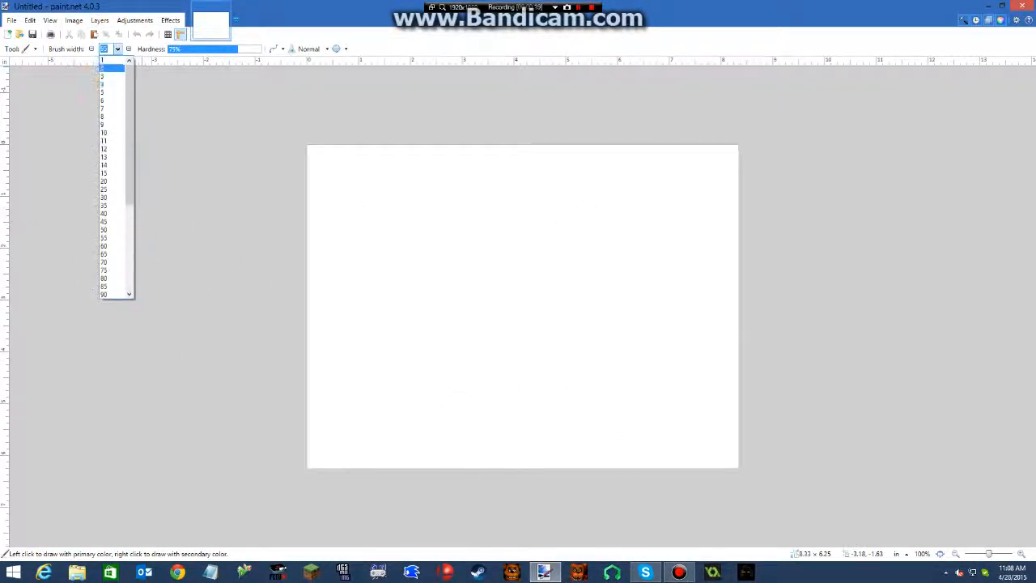
left_click(109, 71)
left_click(118, 49)
left_click(106, 137)
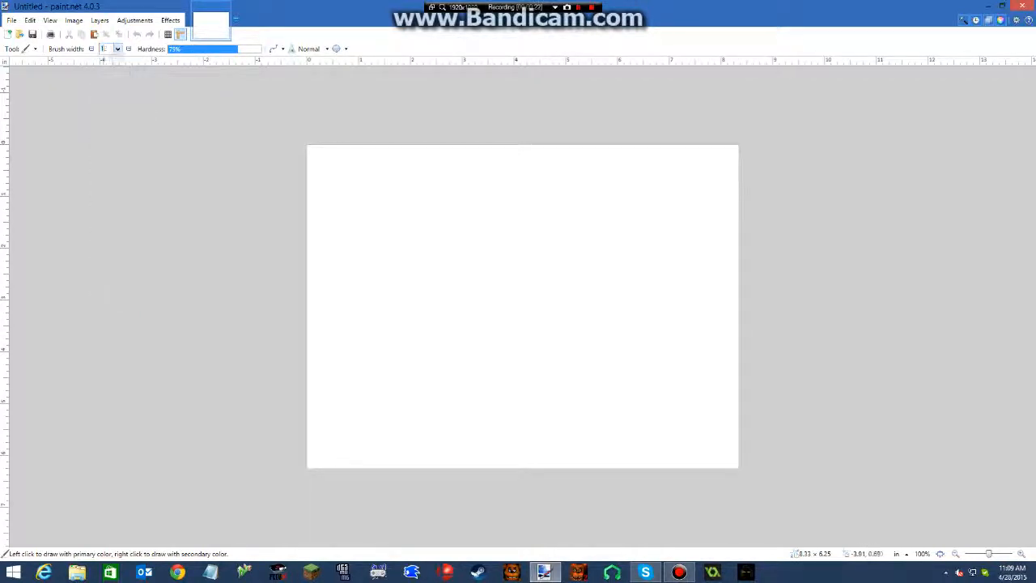
left_click(118, 48)
left_click(109, 133)
left_click(117, 49)
scroll(112, 111, "up", 3)
scroll(112, 116, "down", 2)
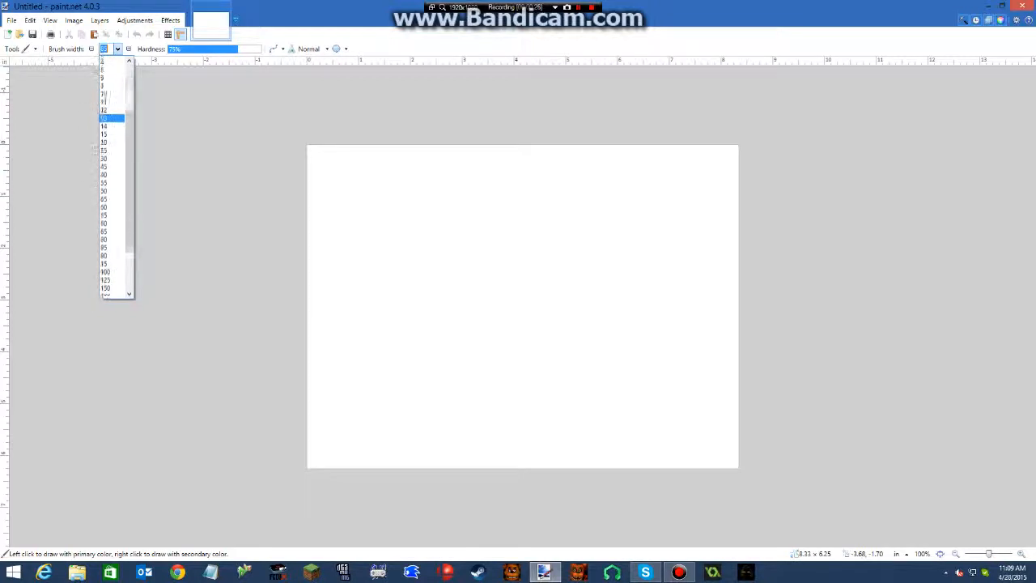
scroll(112, 162, "up", 2)
scroll(114, 187, "up", 3)
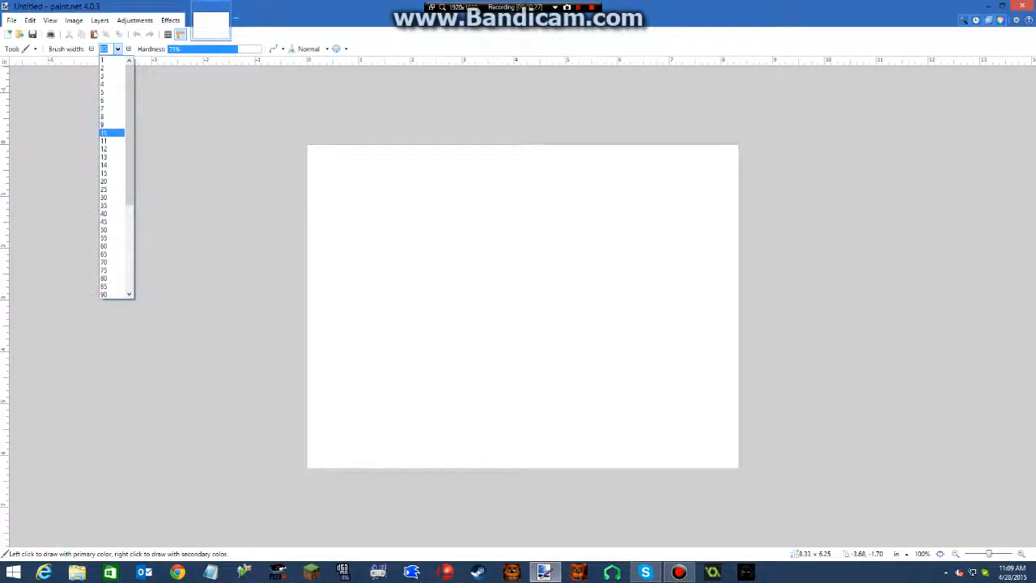
left_click(205, 178)
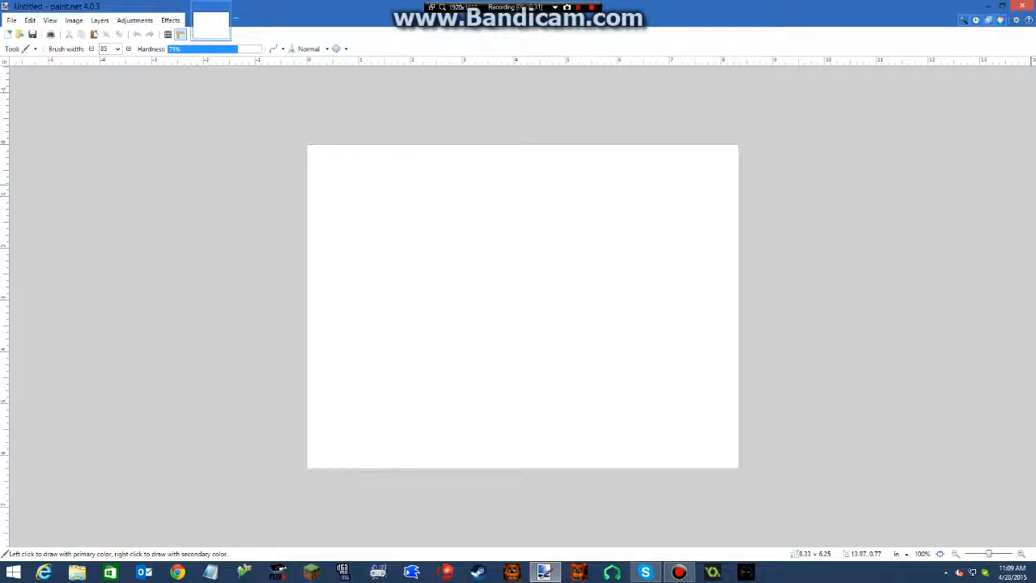
Bring the Tools, Colors, Layers and History windows from the screen edge into the empty workspace around the canvas
left_click_drag(1035, 45, 839, 101)
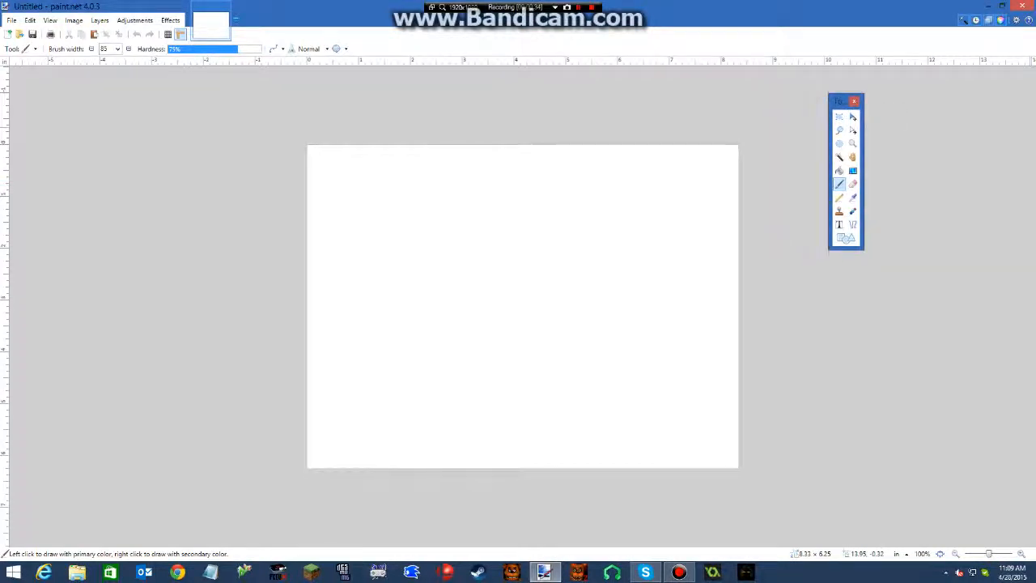
left_click_drag(1035, 154, 869, 286)
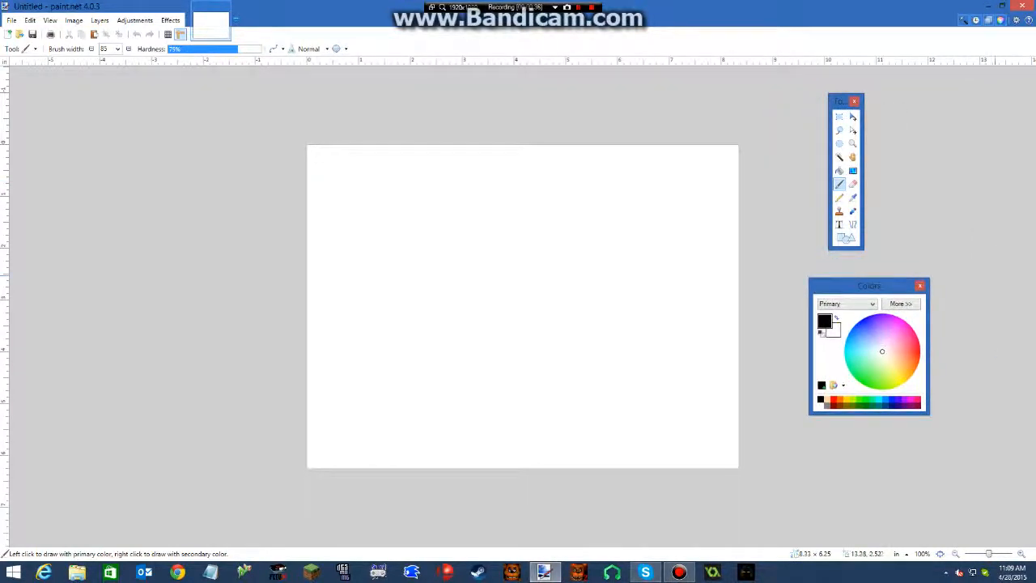
left_click_drag(1035, 137, 125, 137)
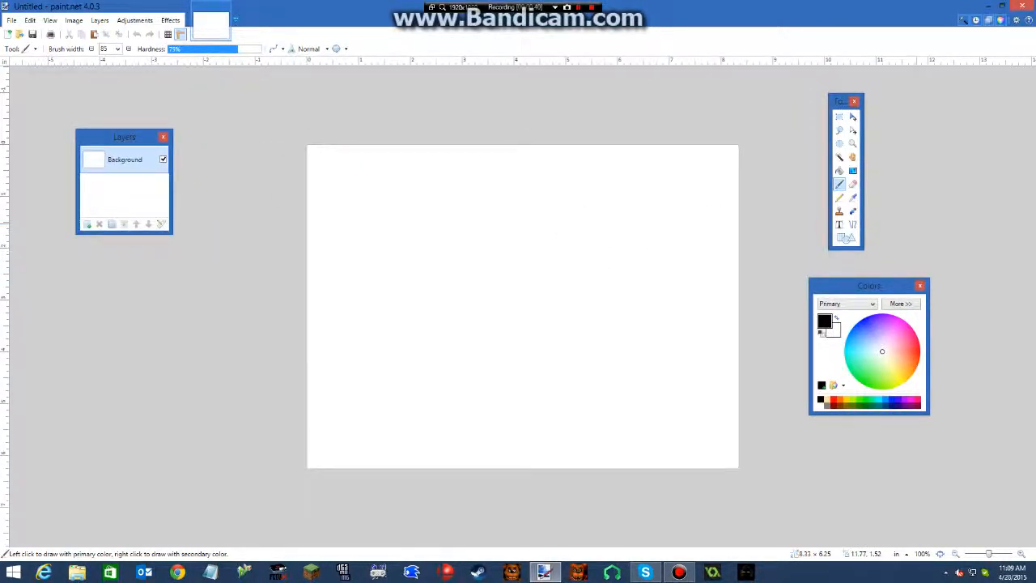
left_click_drag(1035, 324, 125, 327)
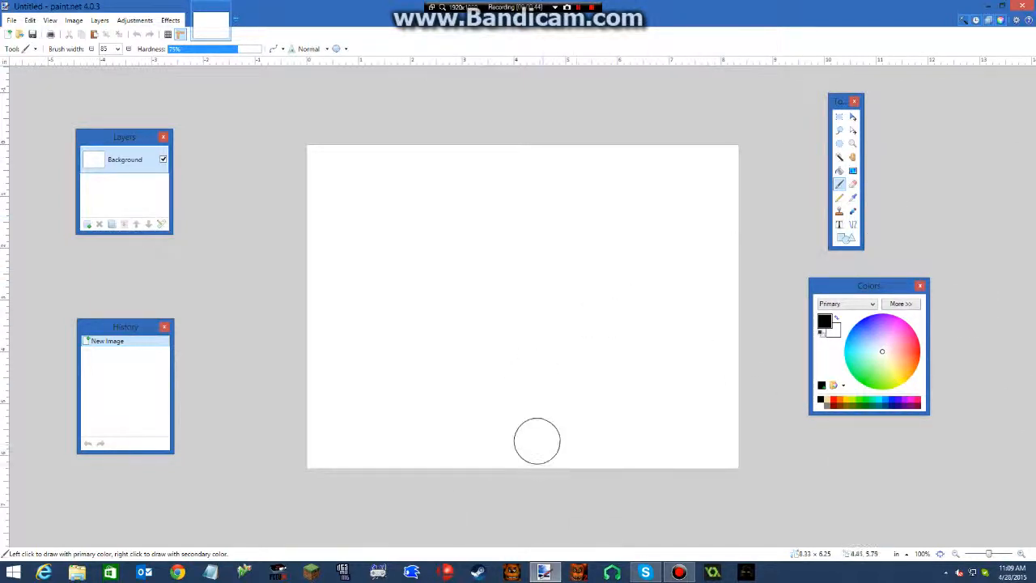
Zoom the image to 300% and scribble black freehand lines near the canvas centre with the Pencil tool
left_click(840, 197)
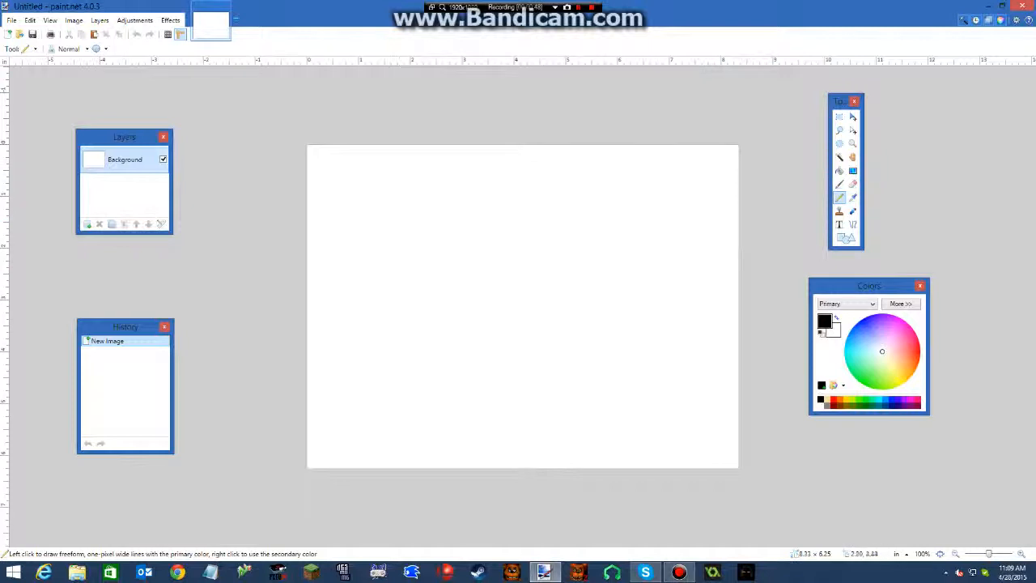
left_click_drag(989, 554, 997, 555)
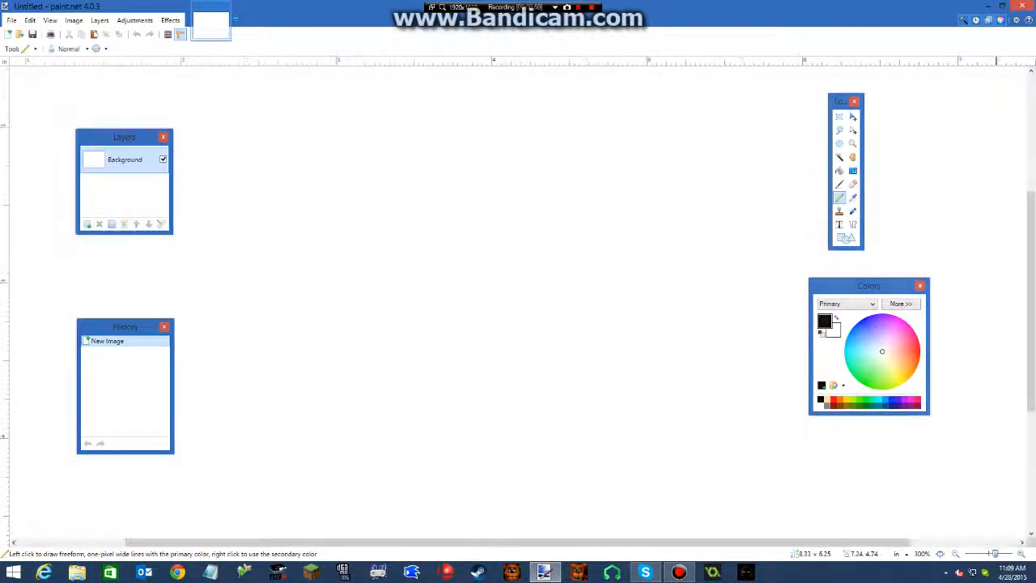
mouse_move(430, 330)
left_mouse_down()
mouse_move(515, 302)
mouse_move(513, 324)
left_mouse_up()
mouse_move(523, 325)
left_mouse_down()
mouse_move(534, 378)
mouse_move(499, 398)
mouse_move(576, 468)
left_mouse_up()
mouse_move(460, 435)
left_mouse_down()
mouse_move(408, 399)
mouse_move(437, 316)
mouse_move(381, 380)
mouse_move(453, 340)
mouse_move(471, 304)
left_mouse_up()
Handwrite "HI!" in large black letters above the scribble with the Pencil tool
scroll(471, 304, "up", 5)
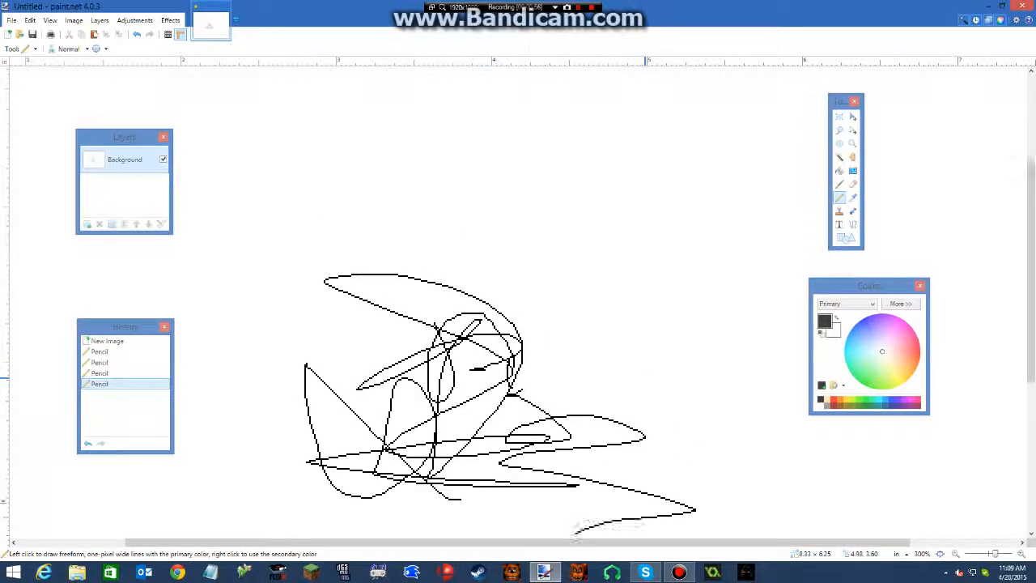
left_click_drag(364, 176, 362, 306)
left_click_drag(357, 240, 443, 232)
left_click_drag(450, 188, 440, 298)
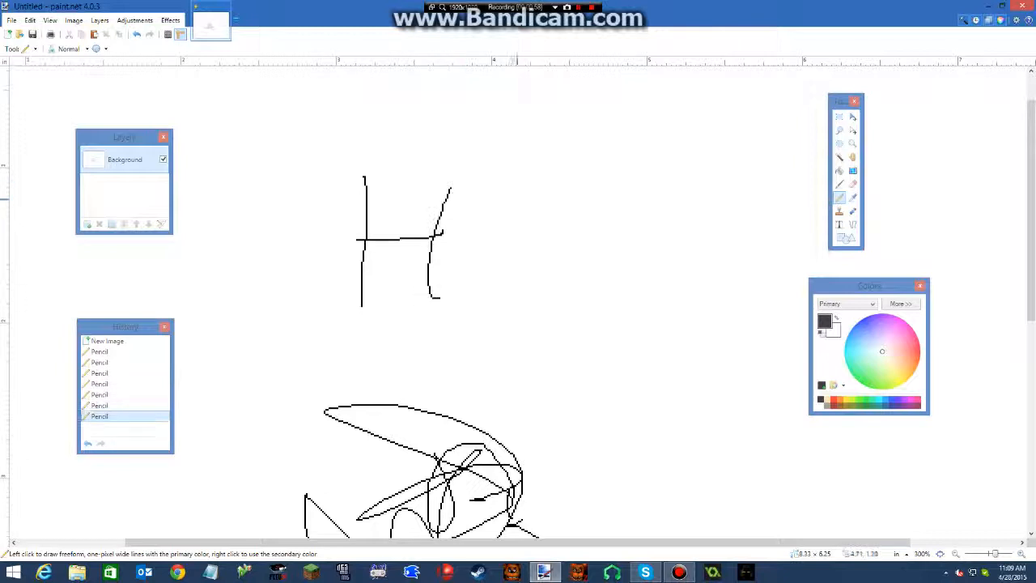
left_click_drag(510, 199, 497, 335)
left_click_drag(483, 215, 575, 227)
left_click_drag(484, 332, 645, 290)
left_click_drag(667, 219, 659, 341)
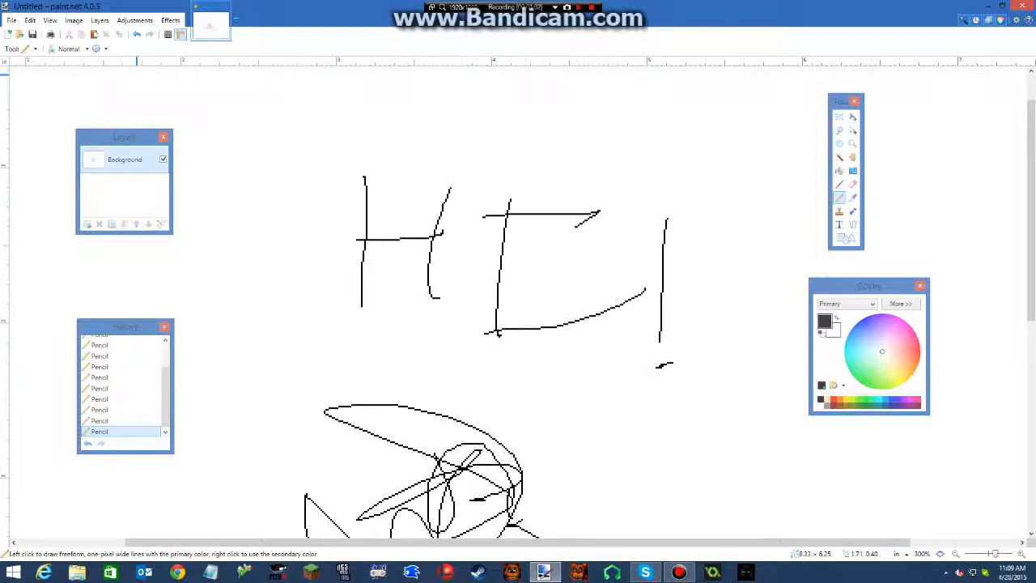
Undo all pencil strokes back to the blank new image
left_click(137, 34)
left_click(136, 34)
left_click(137, 34)
left_click(137, 34)
left_click(137, 34)
left_click(137, 34)
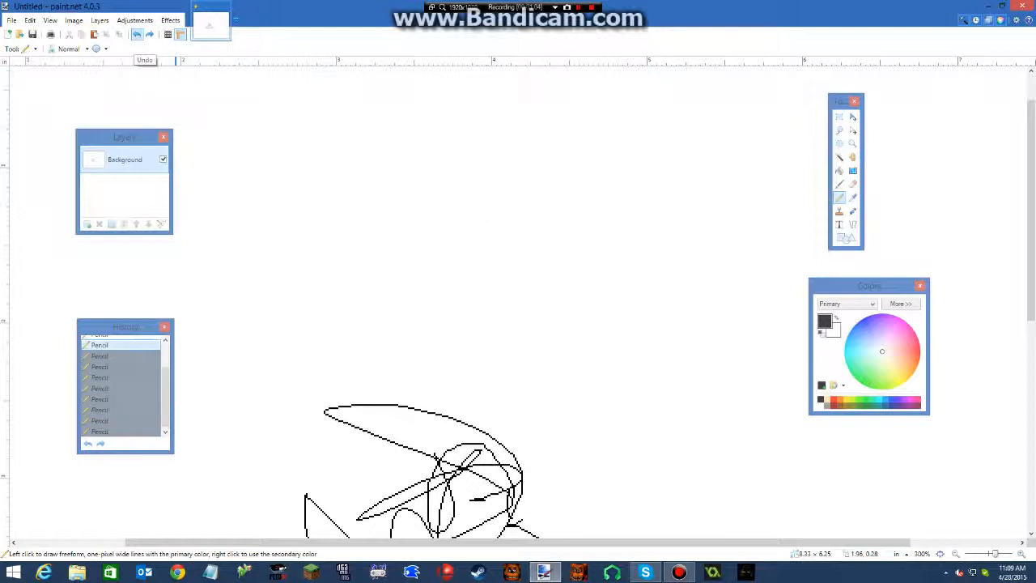
left_click(137, 34)
left_click(137, 34)
left_click(137, 34)
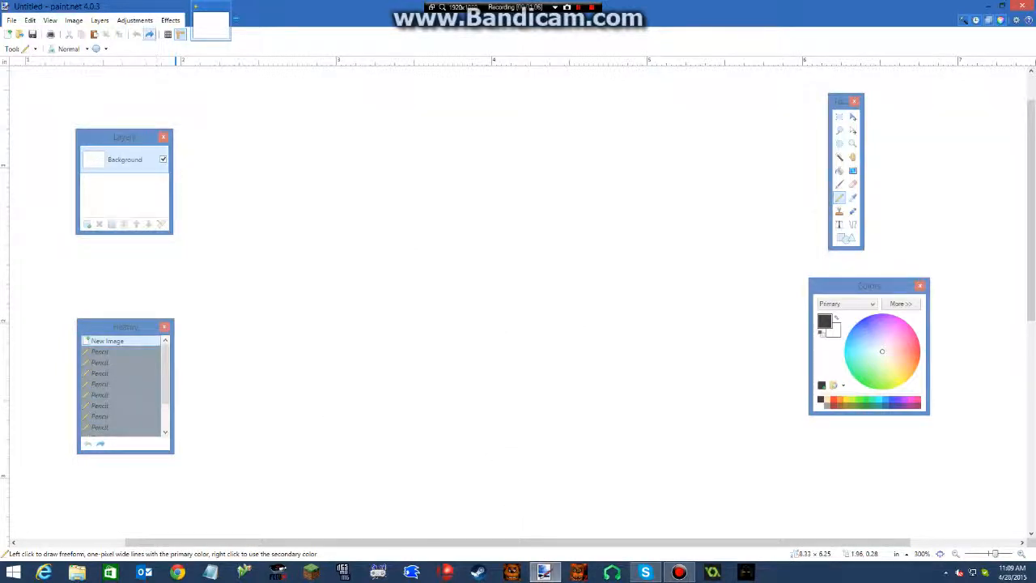
Toggle the first pencil stroke with undo and redo, and redo all strokes of the scribble and lettering
left_click(149, 34)
left_click(137, 34)
left_click(149, 34)
left_click(137, 34)
left_click(149, 34)
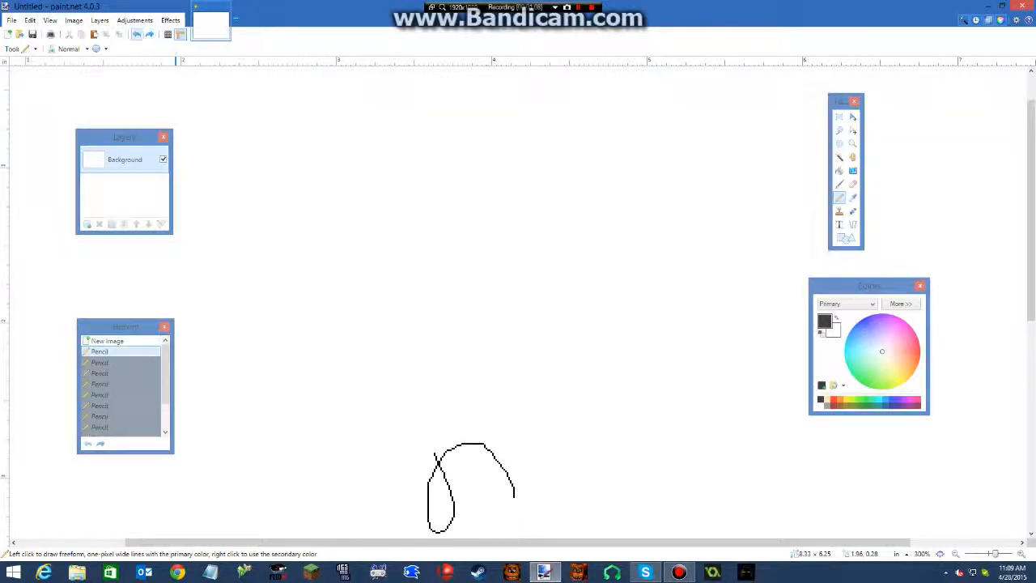
left_click(149, 34)
left_click(149, 34)
left_click(149, 34)
left_click(149, 34)
left_click(149, 34)
left_click(149, 34)
left_click(149, 34)
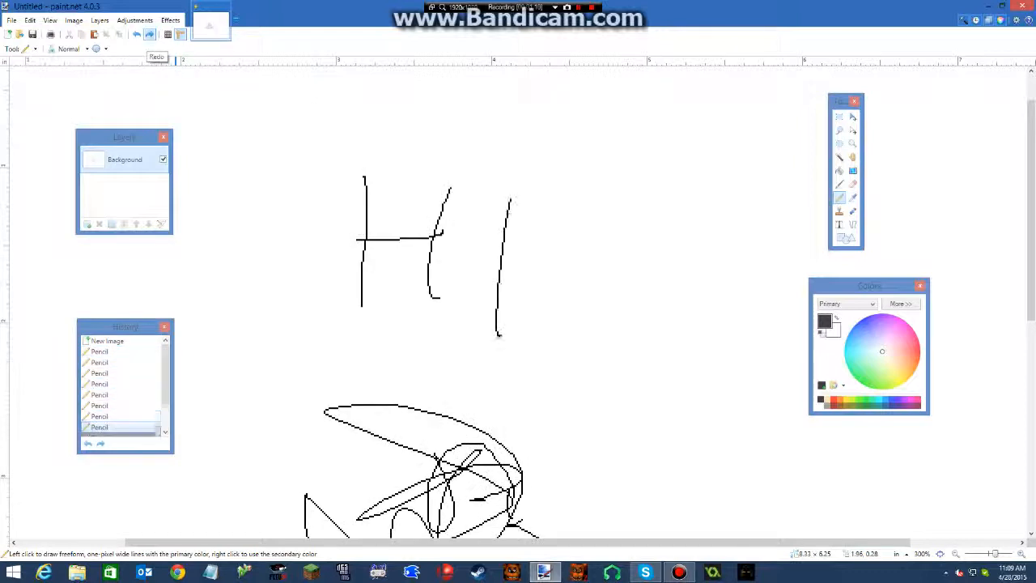
left_click(149, 34)
left_click(149, 34)
left_click(149, 34)
left_click(149, 34)
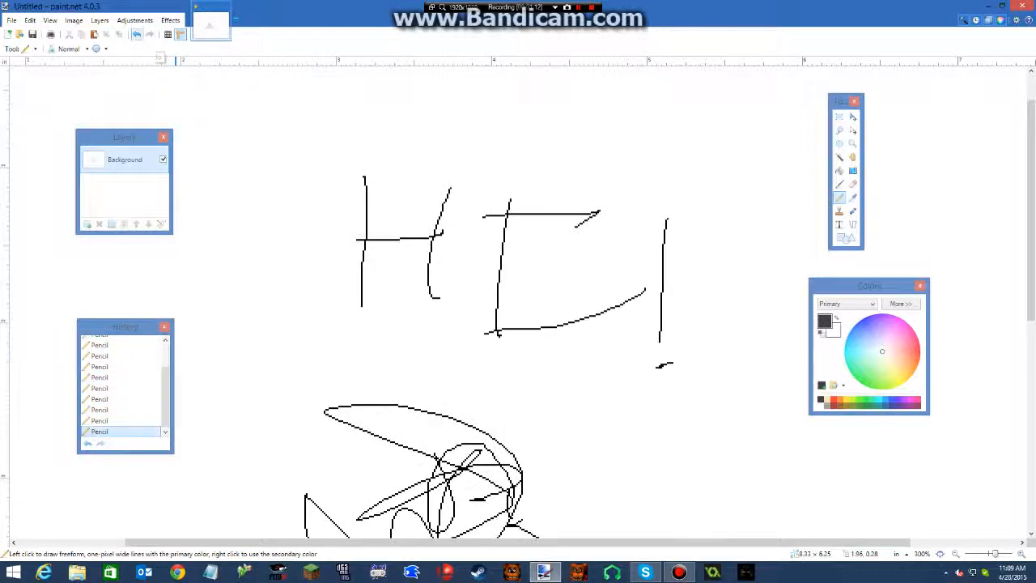
Toggle the last pencil stroke with undo and redo, and undo the whole scribble and lettering again
left_click(137, 34)
left_click(149, 34)
left_click(137, 34)
left_click(149, 34)
left_click(137, 34)
left_click(137, 34)
left_click(136, 34)
left_click(137, 34)
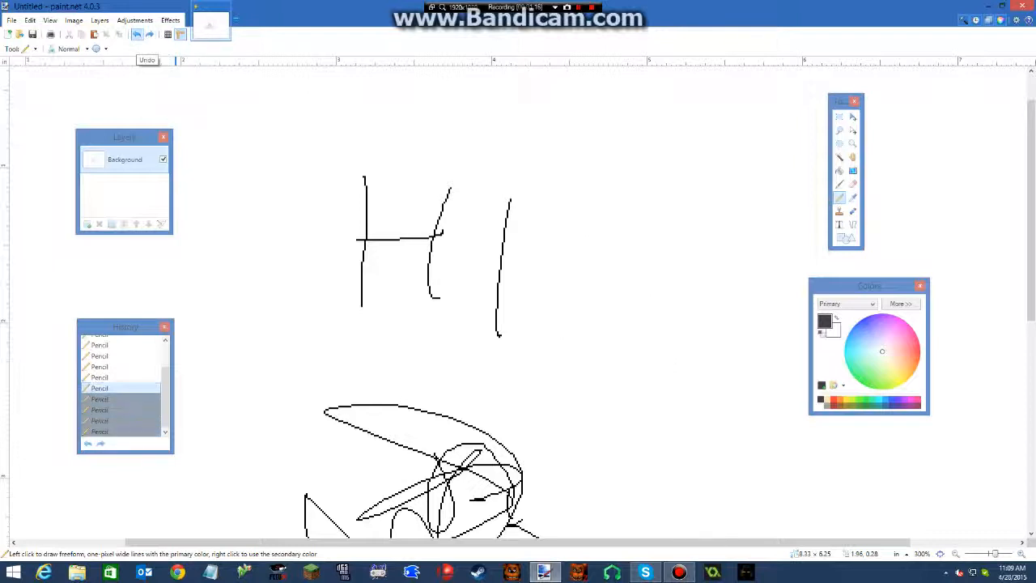
left_click(136, 34)
left_click(137, 34)
left_click(137, 34)
left_click(137, 34)
left_click(137, 34)
left_click(137, 34)
left_click(137, 34)
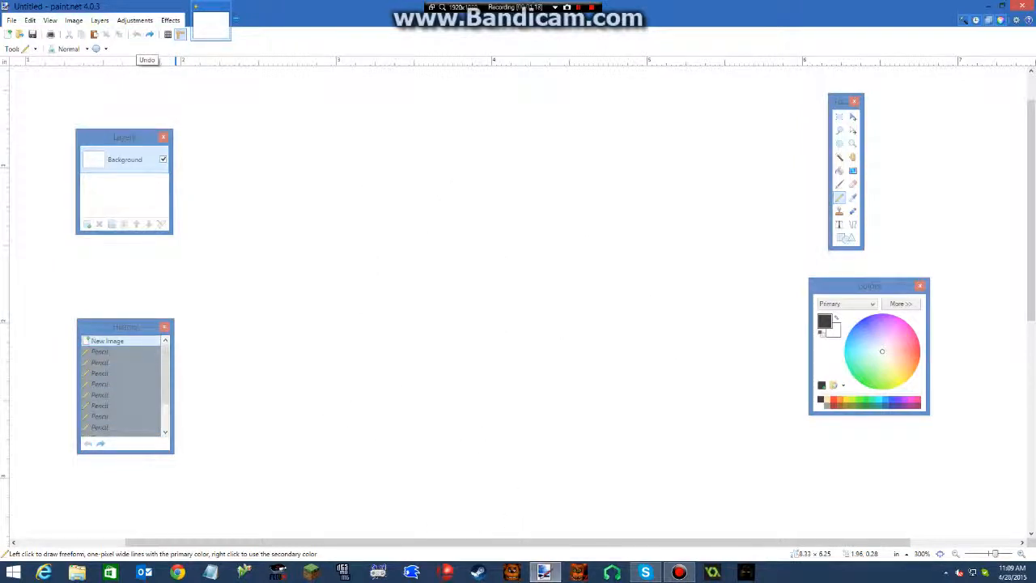
Return the zoom to show the whole canvas, and redo and undo the first pencil stroke twice
left_click(940, 554)
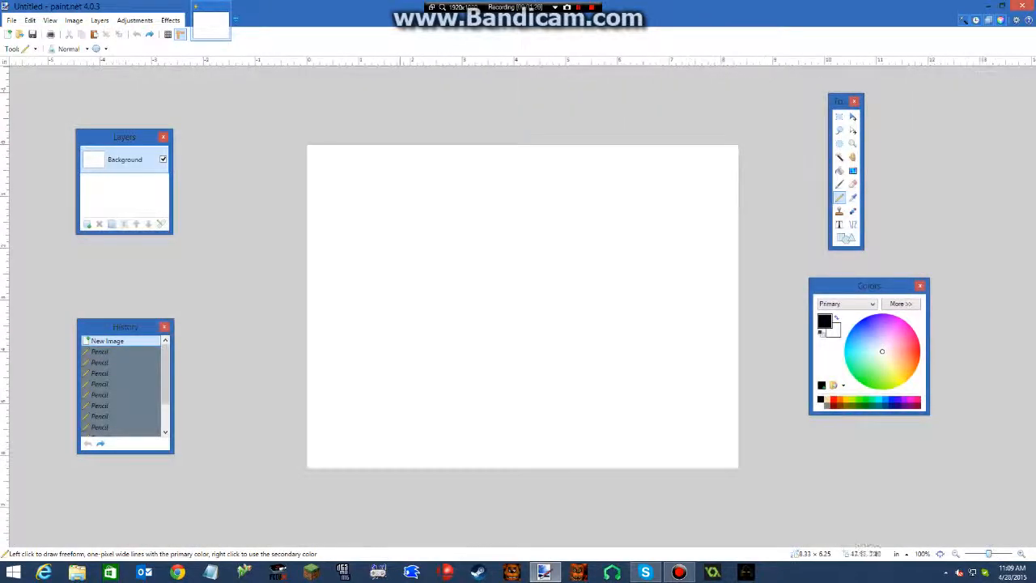
left_click(150, 34)
left_click(137, 34)
left_click(149, 34)
left_click(137, 34)
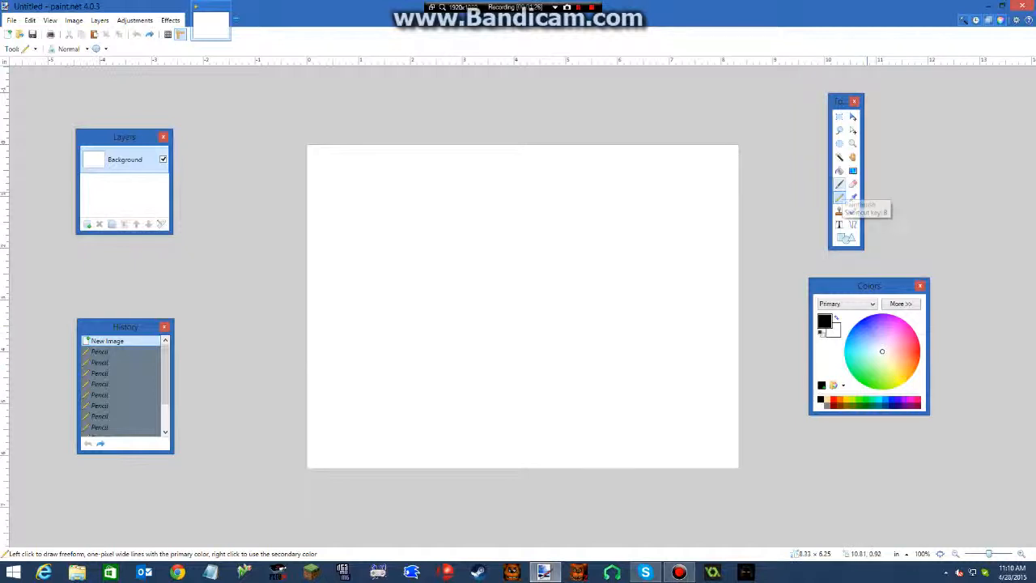
Paint two freehand black strokes with the Paintbrush, the first at brush width 5 and the second at a larger width
left_click(840, 186)
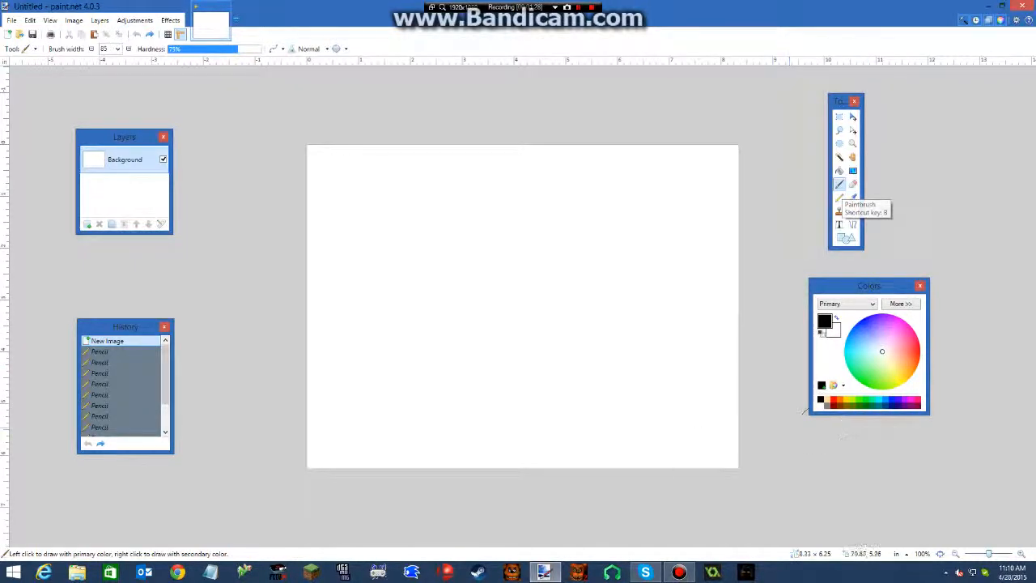
left_click(118, 49)
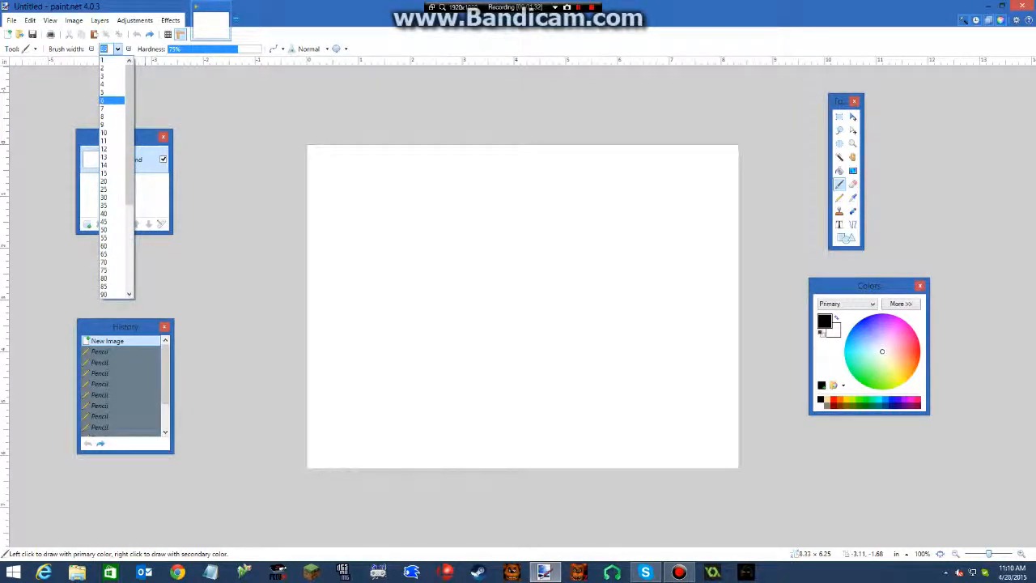
left_click(111, 92)
mouse_move(396, 240)
left_mouse_down()
mouse_move(368, 330)
mouse_move(484, 231)
mouse_move(508, 185)
left_mouse_up()
left_click(117, 49)
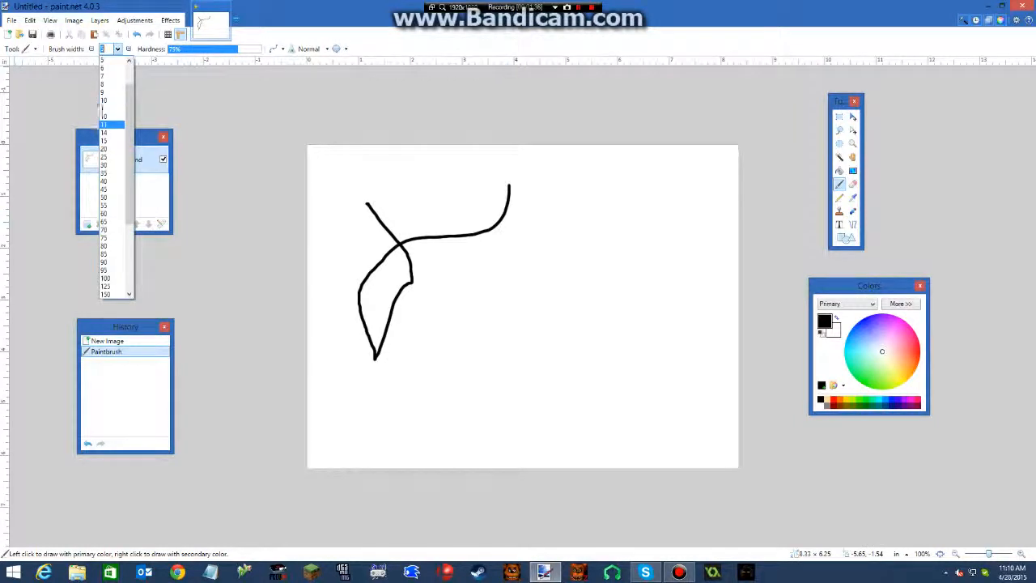
left_click(111, 93)
mouse_move(570, 256)
left_mouse_down()
mouse_move(481, 347)
mouse_move(518, 301)
mouse_move(487, 266)
left_mouse_up()
Set the brush width to 500 and paint the entire canvas black
left_click(117, 49)
scroll(112, 206, "down", 3)
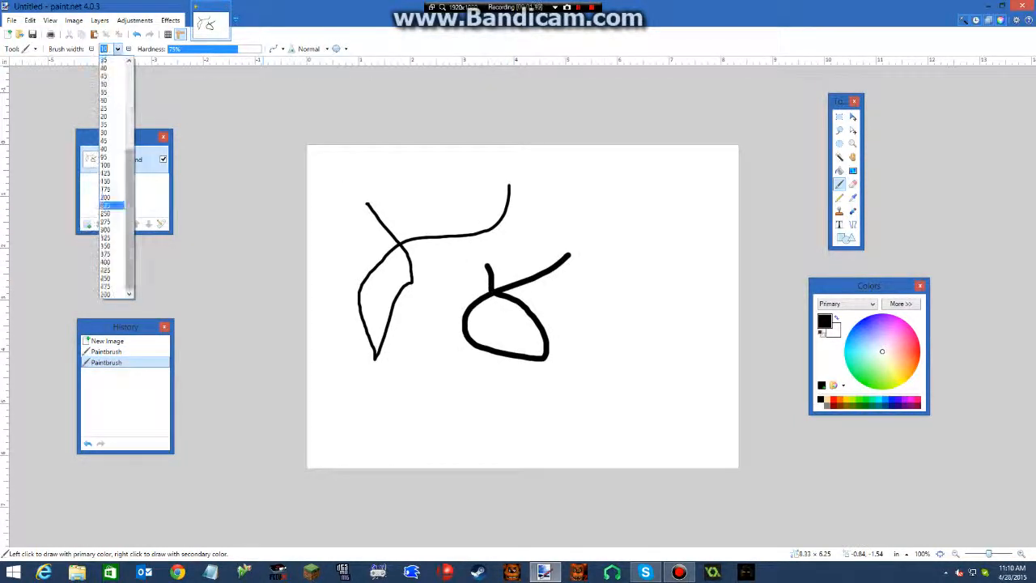
left_click(111, 295)
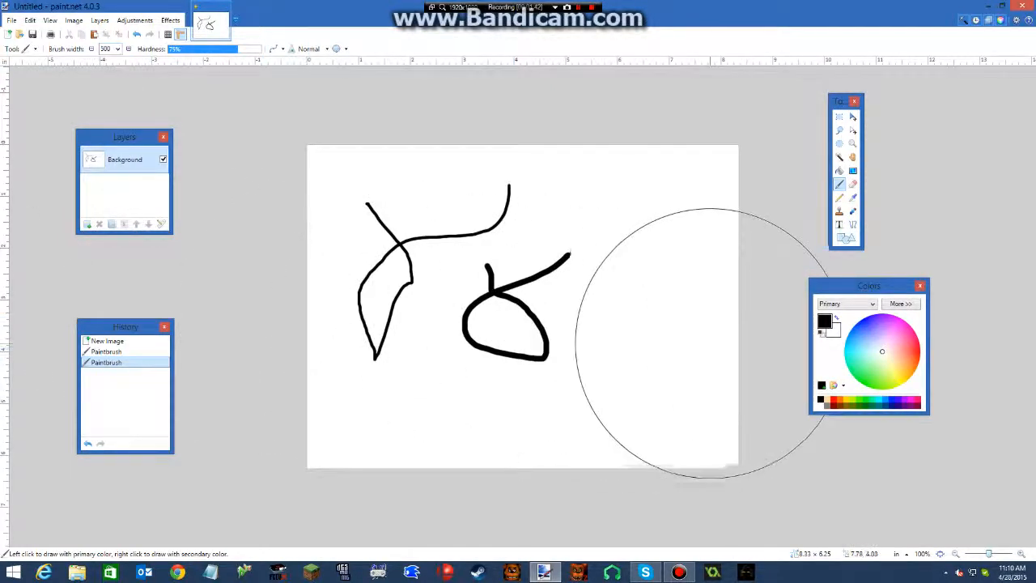
mouse_move(692, 352)
left_mouse_down()
mouse_move(696, 316)
mouse_move(659, 121)
mouse_move(380, 149)
mouse_move(440, 348)
mouse_move(509, 267)
mouse_move(301, 394)
mouse_move(198, 89)
left_mouse_up()
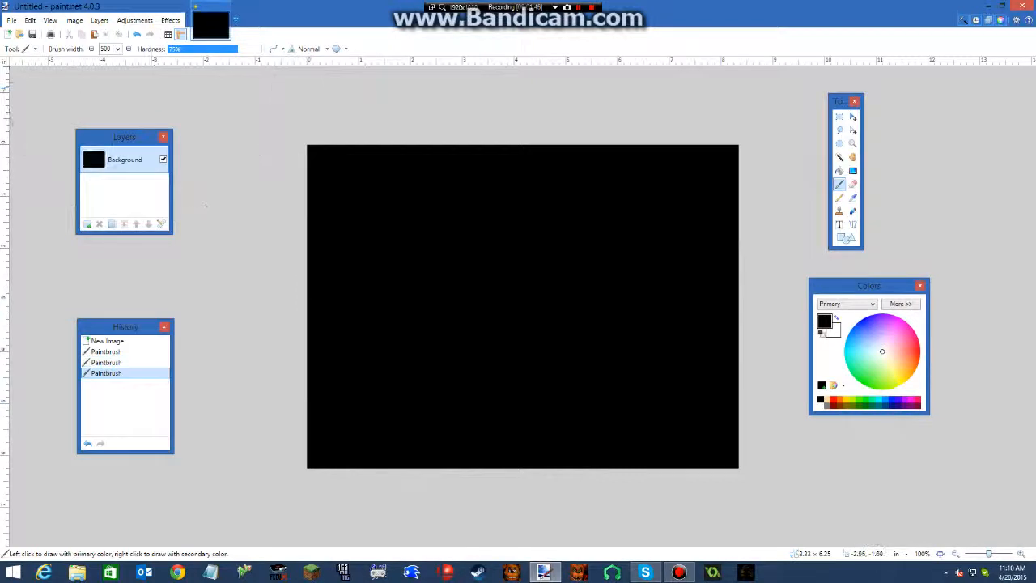
Set the brush width to 11 and the primary color to white, and scribble freehand loops over the black canvas
left_click(117, 48)
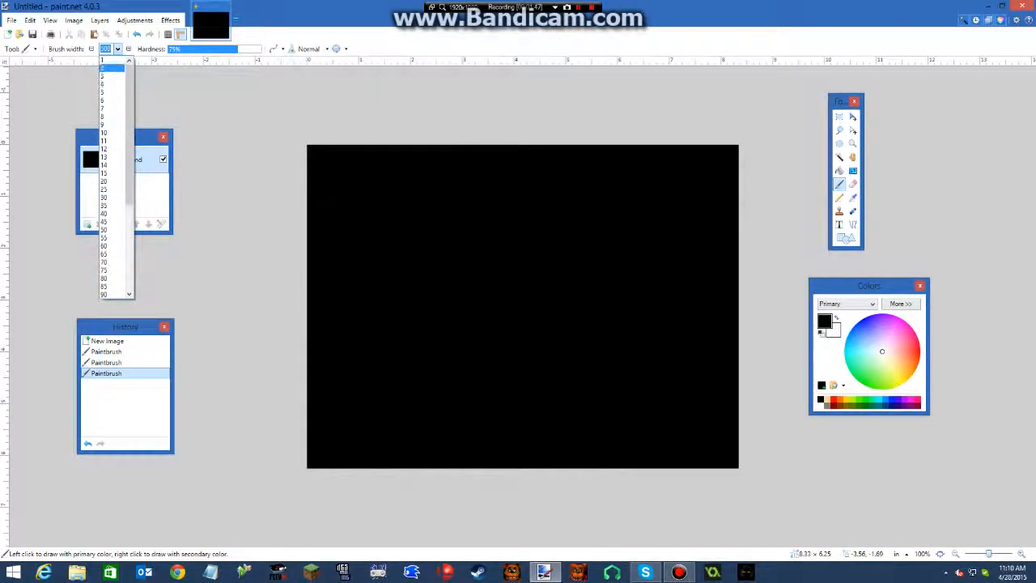
scroll(112, 124, "down", 6)
scroll(111, 123, "up", 3)
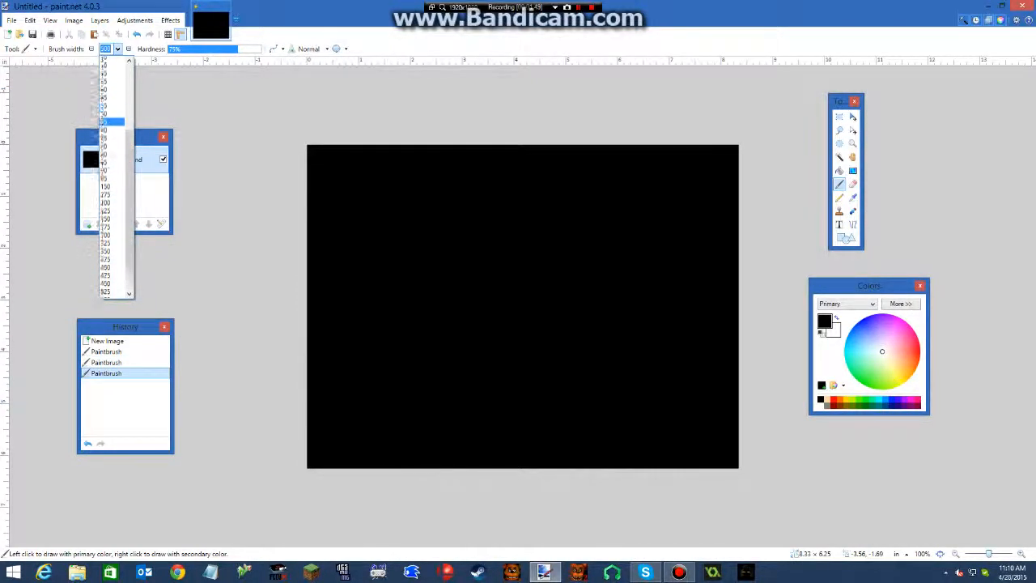
left_click(110, 68)
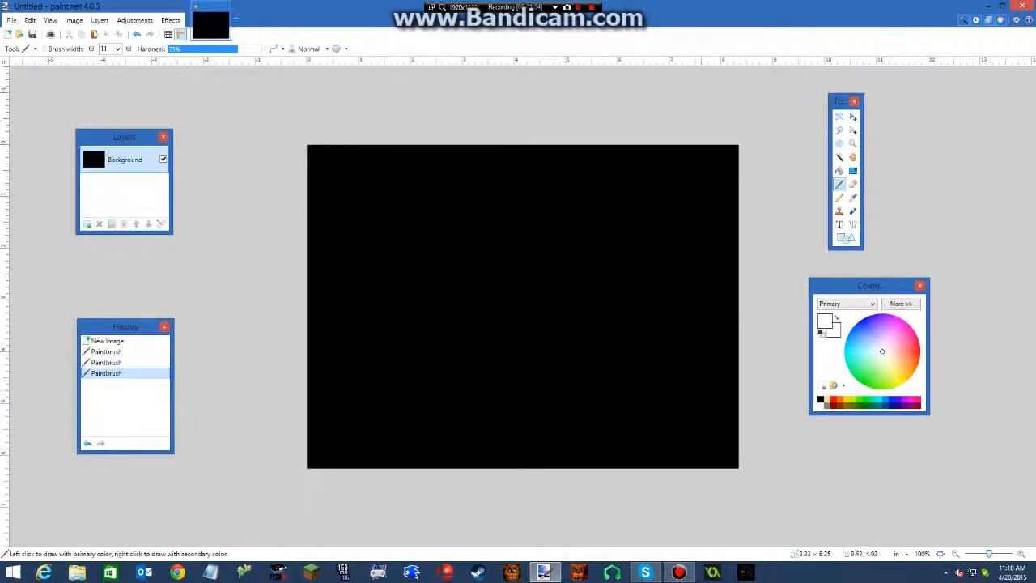
mouse_move(681, 369)
left_mouse_down()
mouse_move(654, 272)
mouse_move(454, 341)
mouse_move(628, 350)
mouse_move(465, 264)
mouse_move(578, 234)
mouse_move(720, 245)
mouse_move(355, 159)
mouse_move(573, 194)
mouse_move(294, 114)
left_mouse_up()
Set the brush width to 300 and paint a broad white stroke over the scribbled loops
left_click(119, 49)
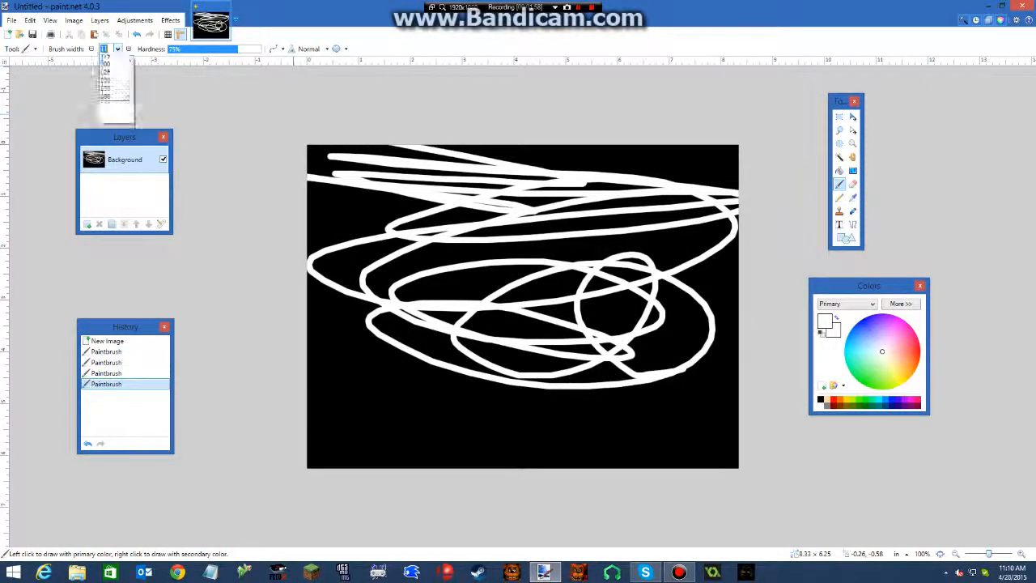
left_click(112, 295)
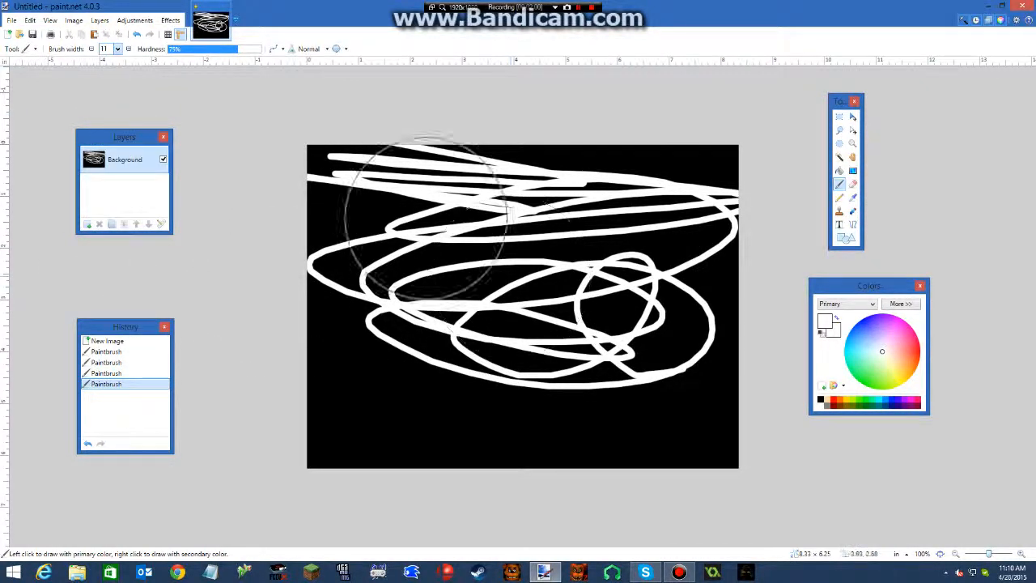
mouse_move(426, 217)
left_mouse_down()
mouse_move(501, 174)
mouse_move(820, 145)
mouse_move(535, 271)
mouse_move(673, 378)
mouse_move(382, 395)
left_mouse_up()
Undo all the paintbrush strokes back to the blank white canvas
left_click(137, 34)
left_click(136, 34)
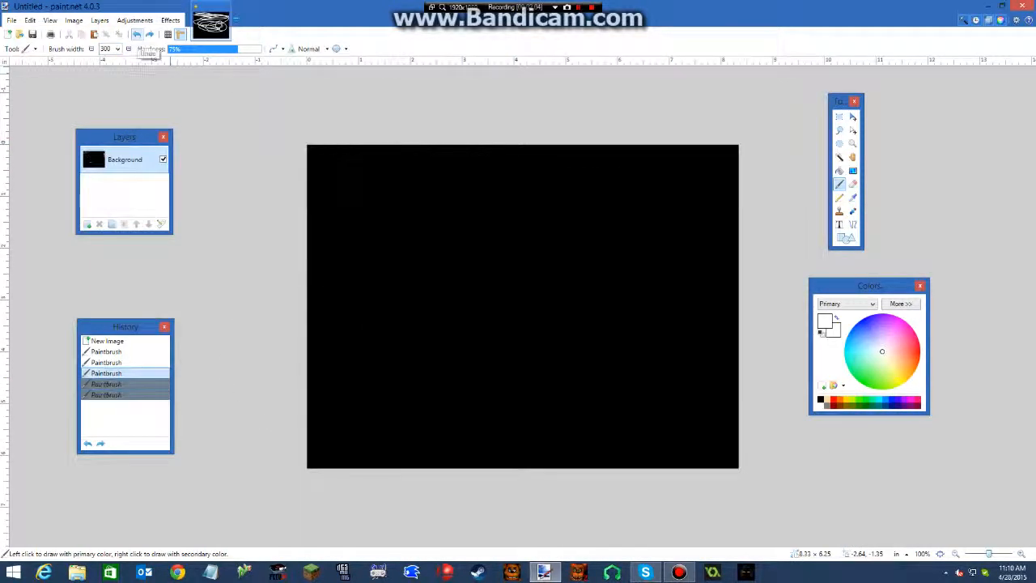
left_click(136, 34)
left_click(137, 34)
left_click(137, 34)
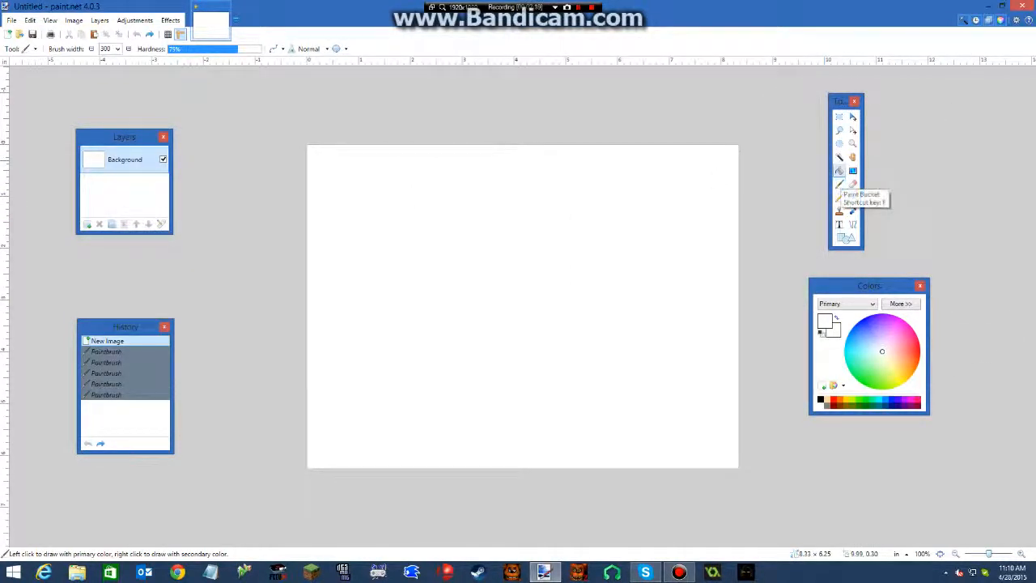
Fill the whole canvas black with the Paint Bucket, and undo the fill
left_click(839, 171)
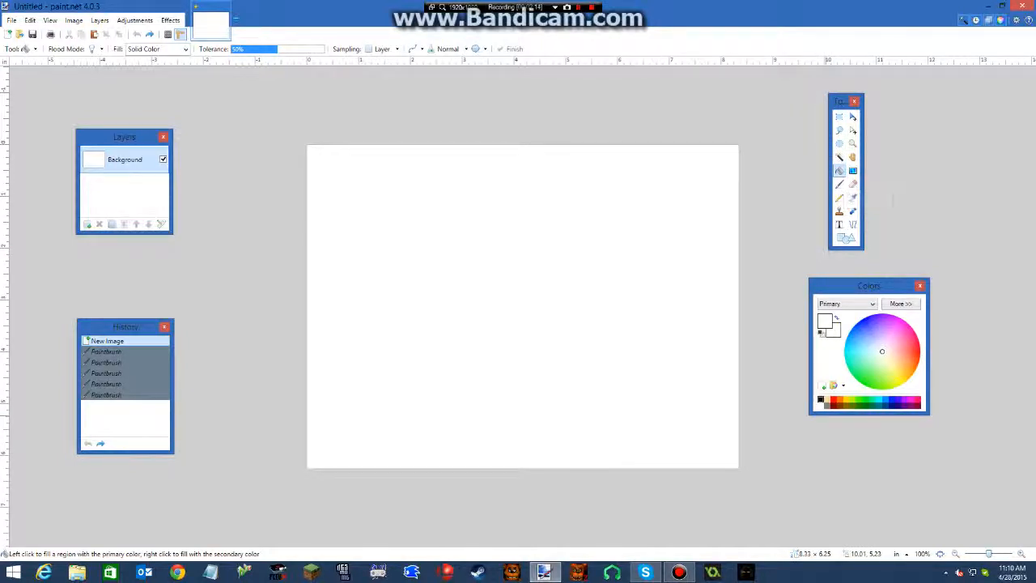
left_click(821, 399)
left_click(485, 334)
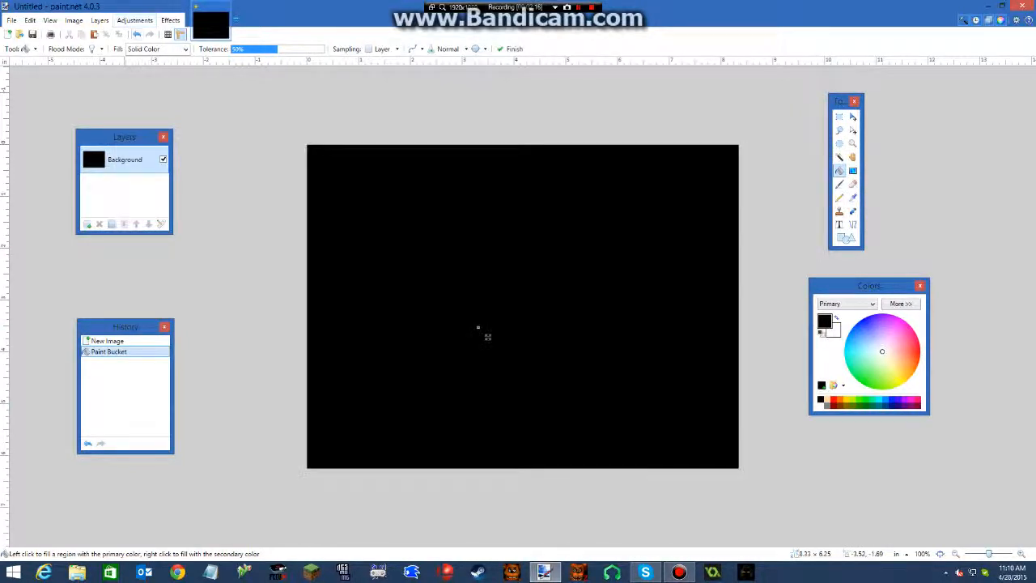
key("ctrl+z")
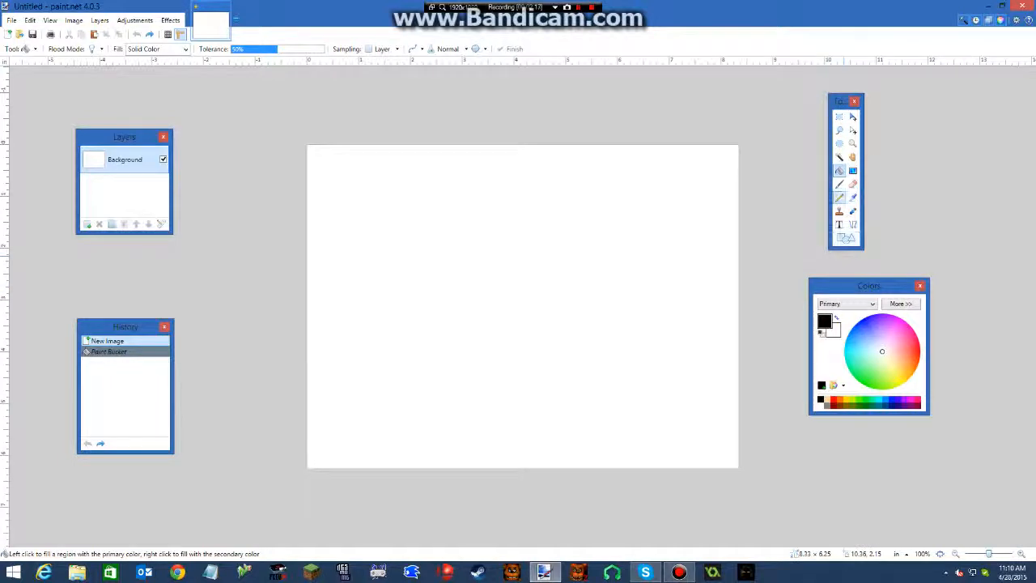
Draw a freehand line that crosses itself into a closed loop with the Pencil, and fill the loop black with the Paint Bucket
left_click(840, 197)
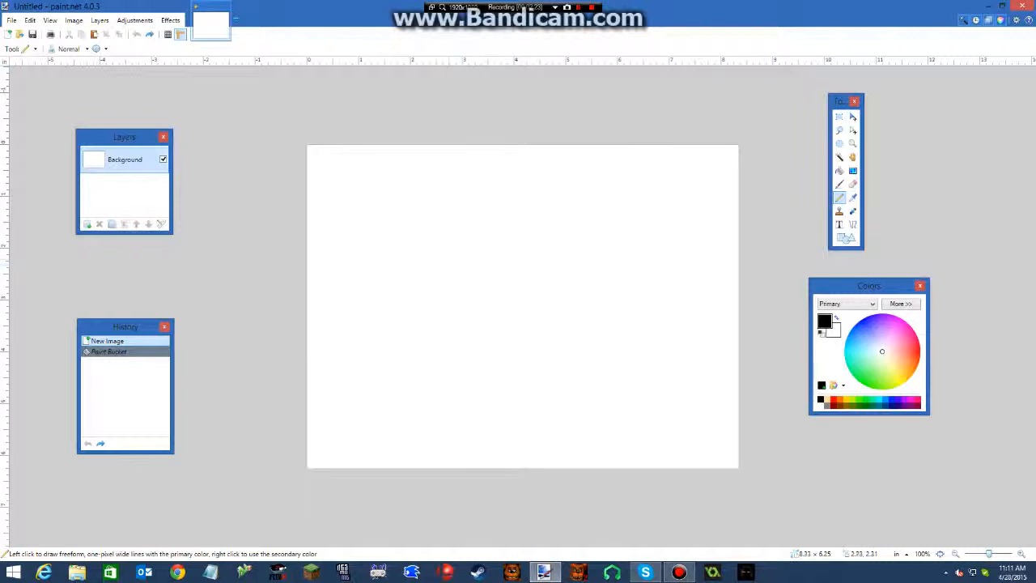
mouse_move(446, 259)
left_mouse_down()
mouse_move(654, 361)
mouse_move(560, 388)
mouse_move(511, 314)
mouse_move(569, 264)
mouse_move(680, 231)
left_mouse_up()
left_click(852, 184)
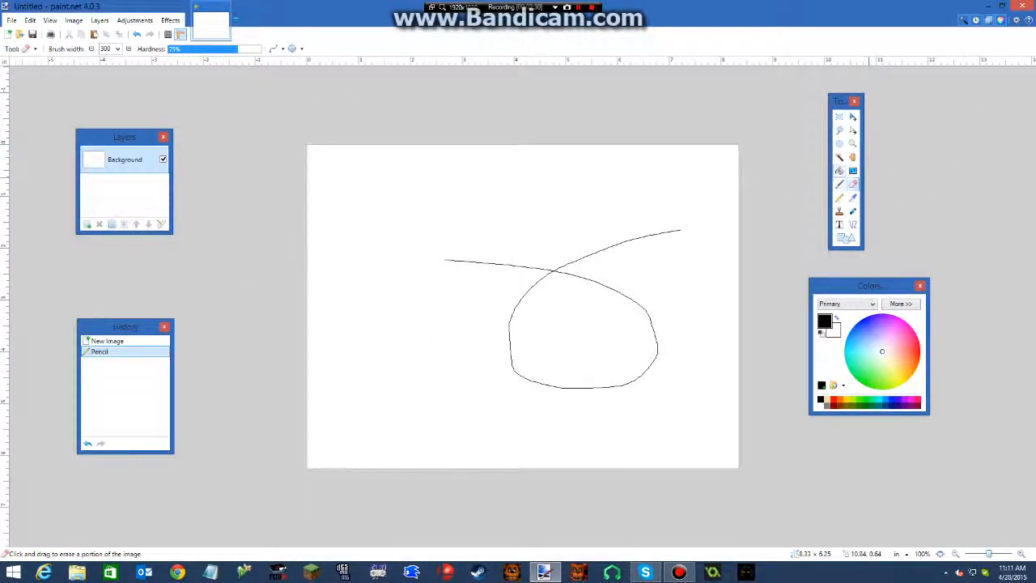
left_click(839, 170)
left_click(583, 337)
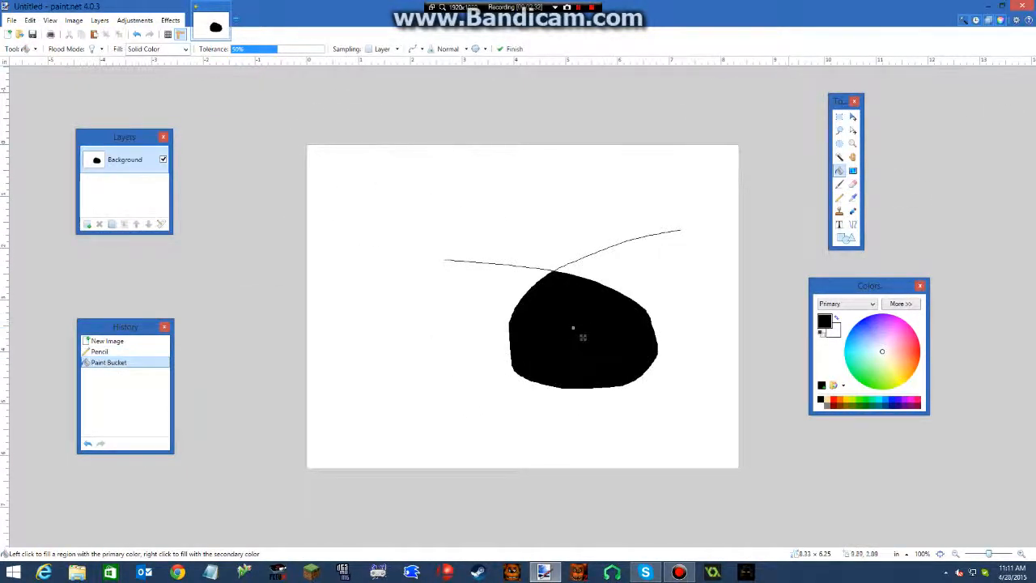
Replace the loop's black fill with bright green, and undo back to the blank canvas
key("ctrl+z")
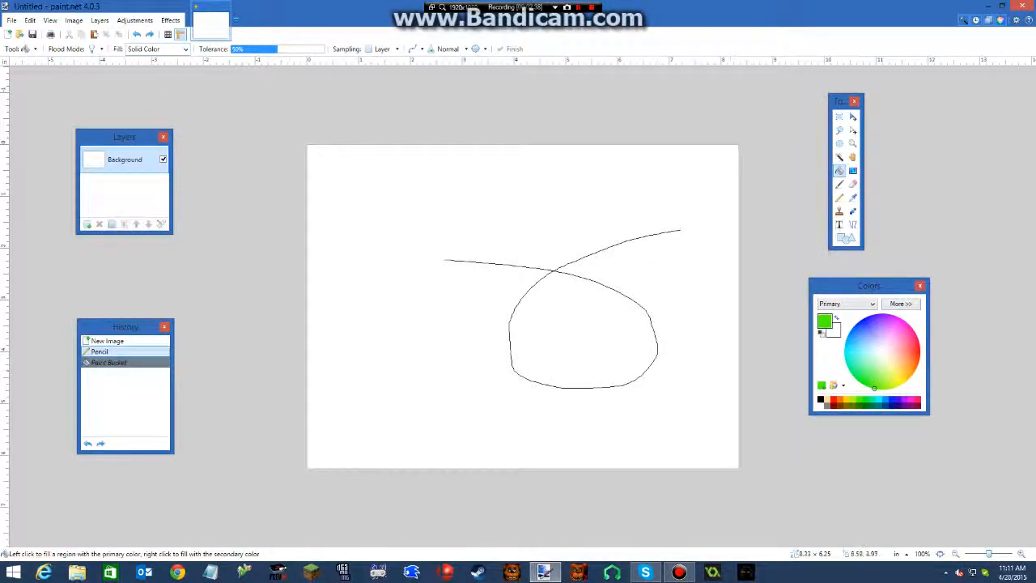
left_click(606, 360)
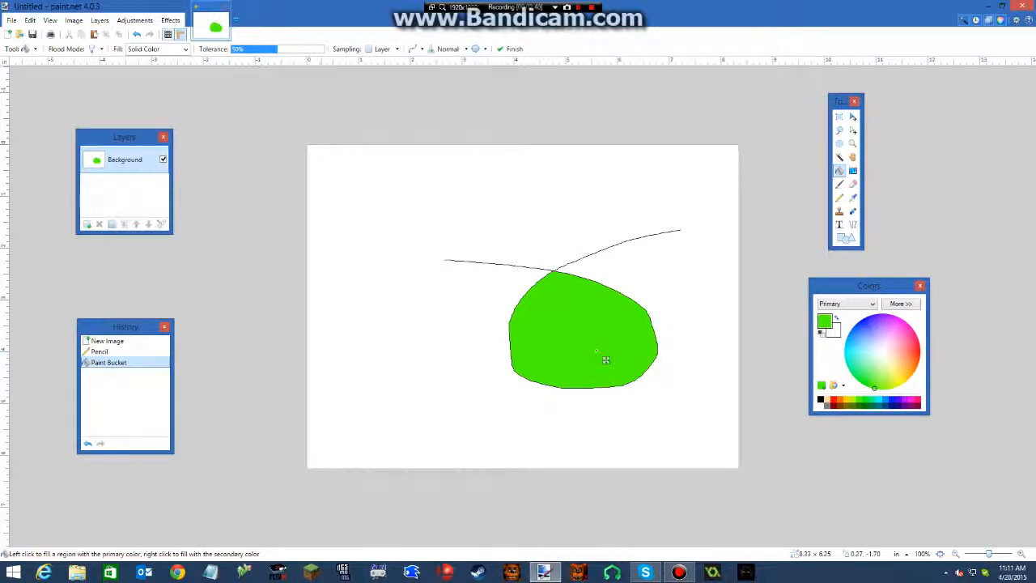
key("ctrl+z")
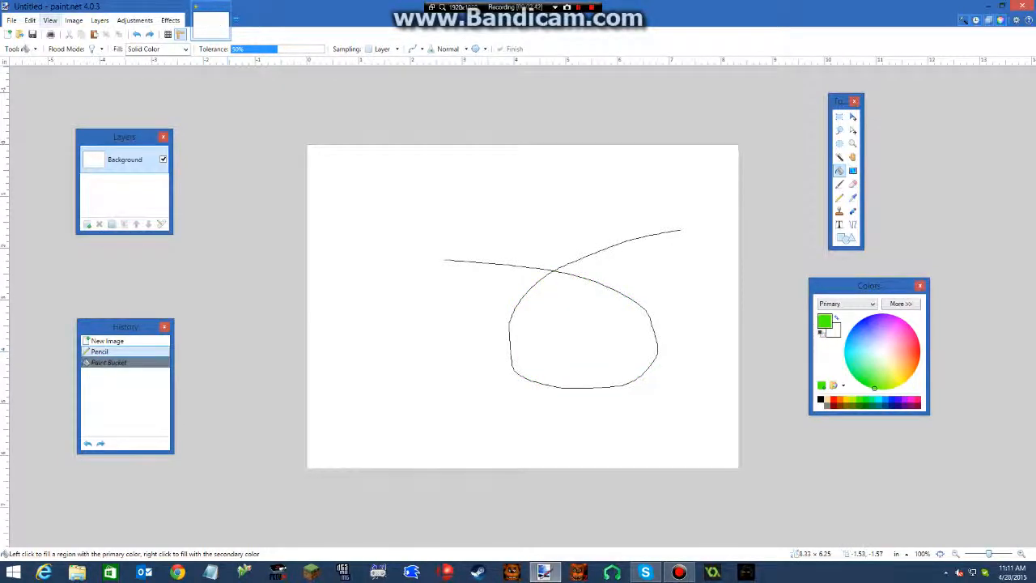
left_click(137, 34)
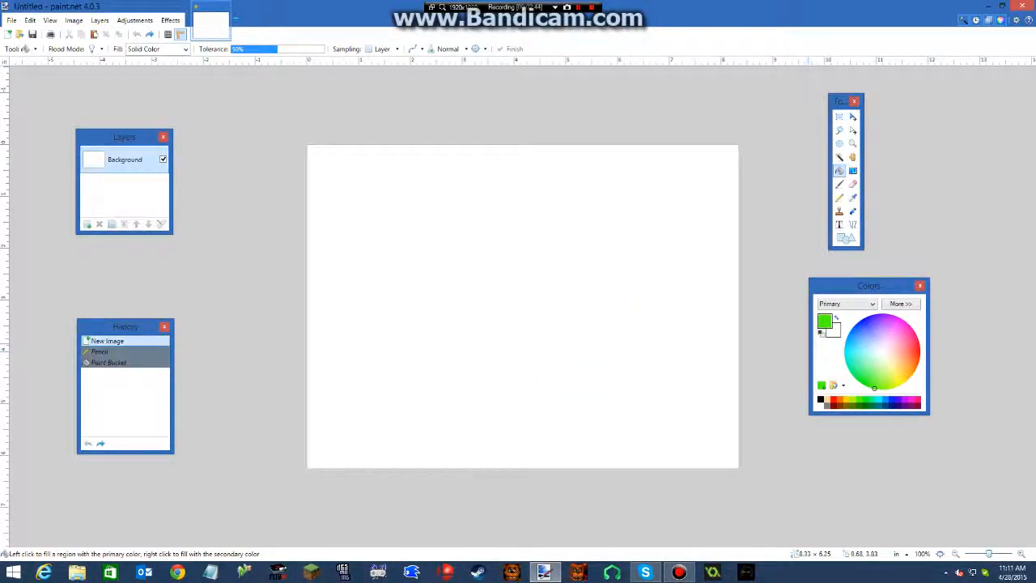
Set the primary color to black and sketch a figure's two legs and boxy body with the Pencil
left_click(821, 400)
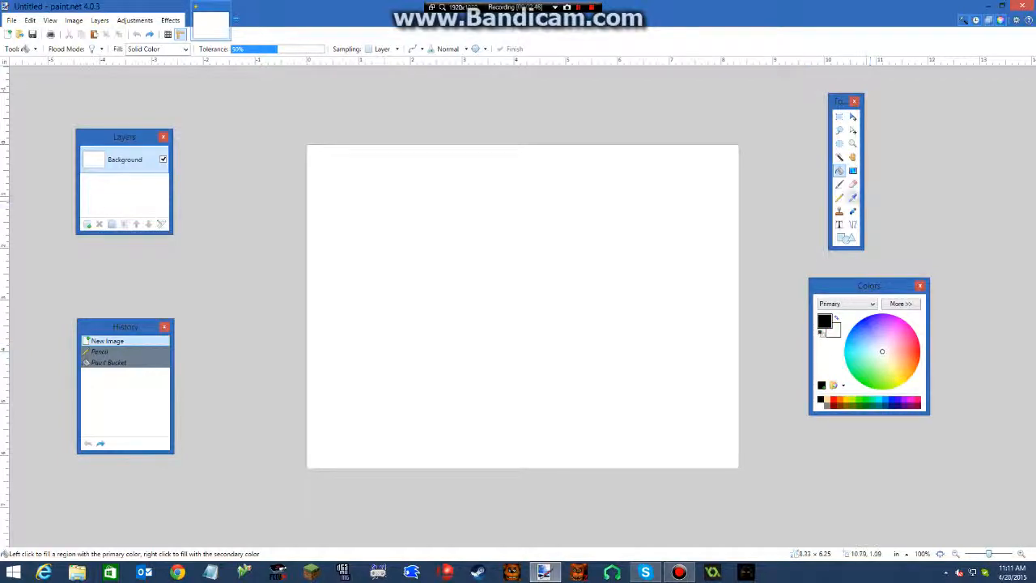
left_click(840, 198)
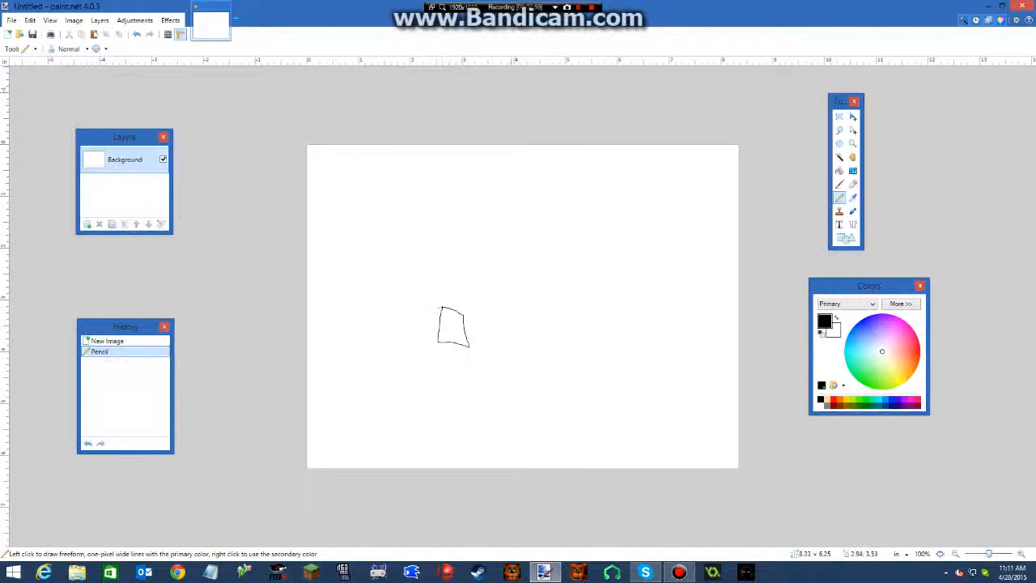
mouse_move(500, 316)
left_mouse_down()
mouse_move(499, 344)
mouse_move(499, 316)
left_mouse_up()
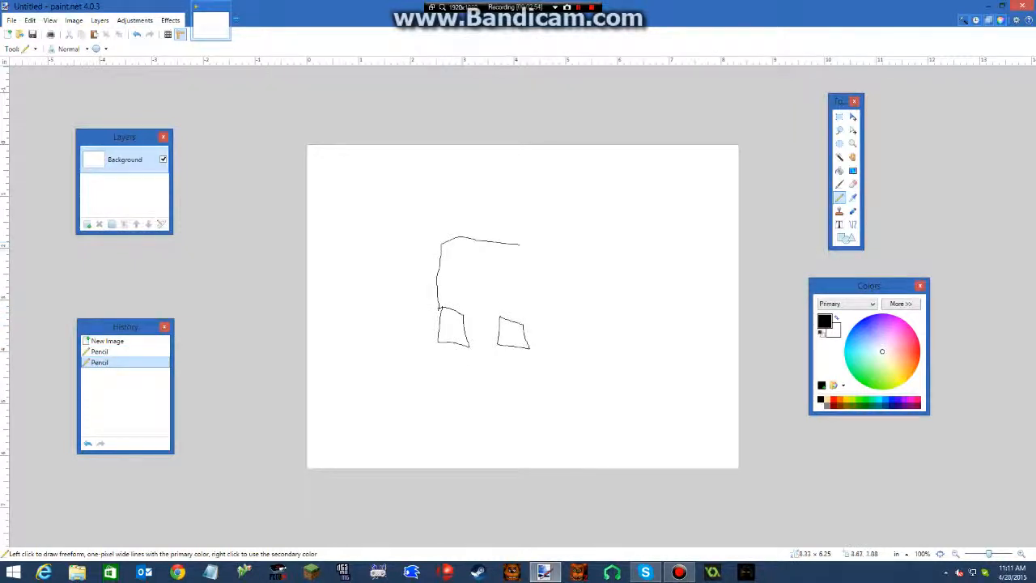
left_click_drag(530, 325, 524, 326)
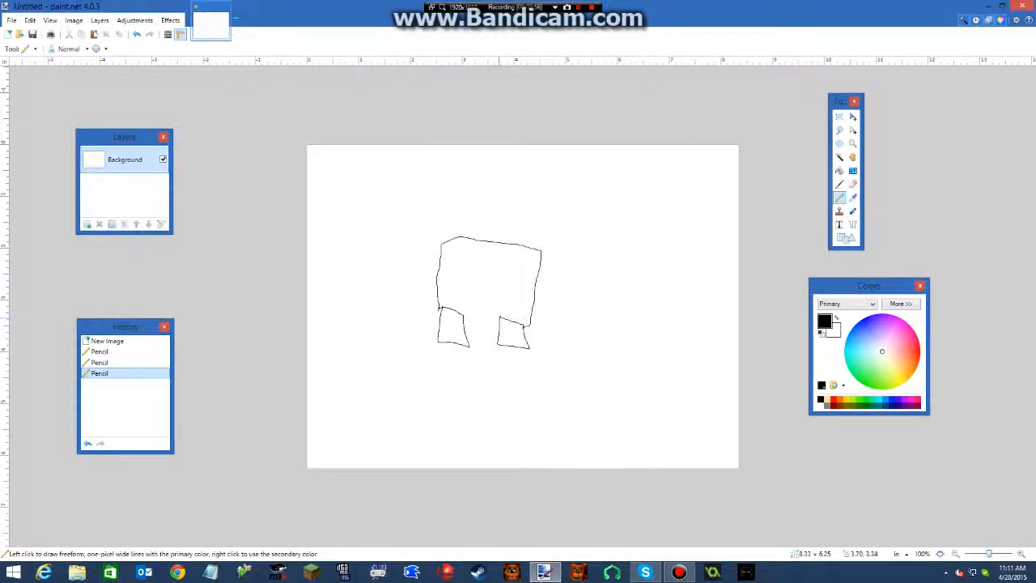
left_click_drag(461, 315, 464, 315)
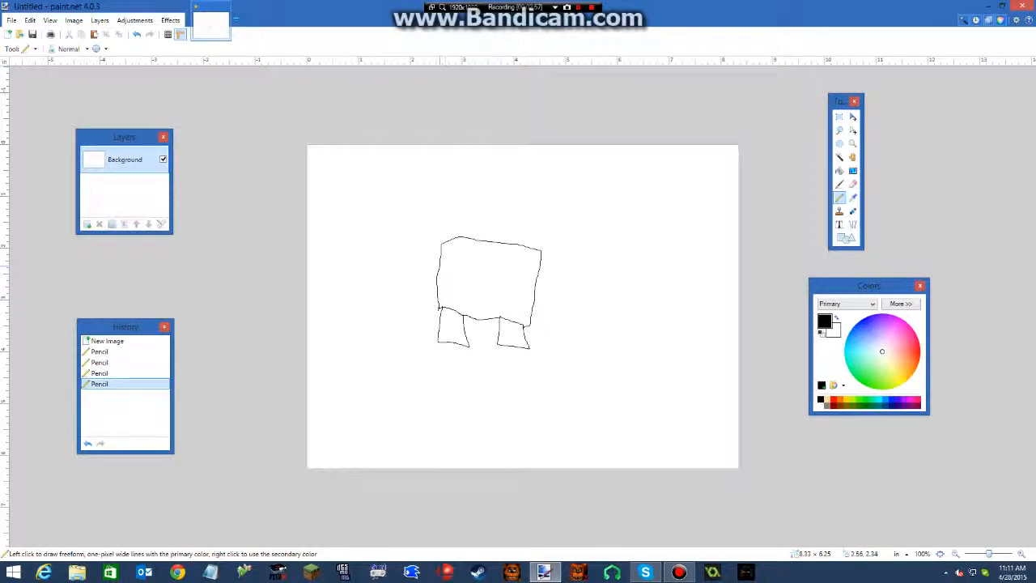
Draw two rounded arms, a square head and a smiling face on the pencil figure
left_click_drag(418, 289, 436, 280)
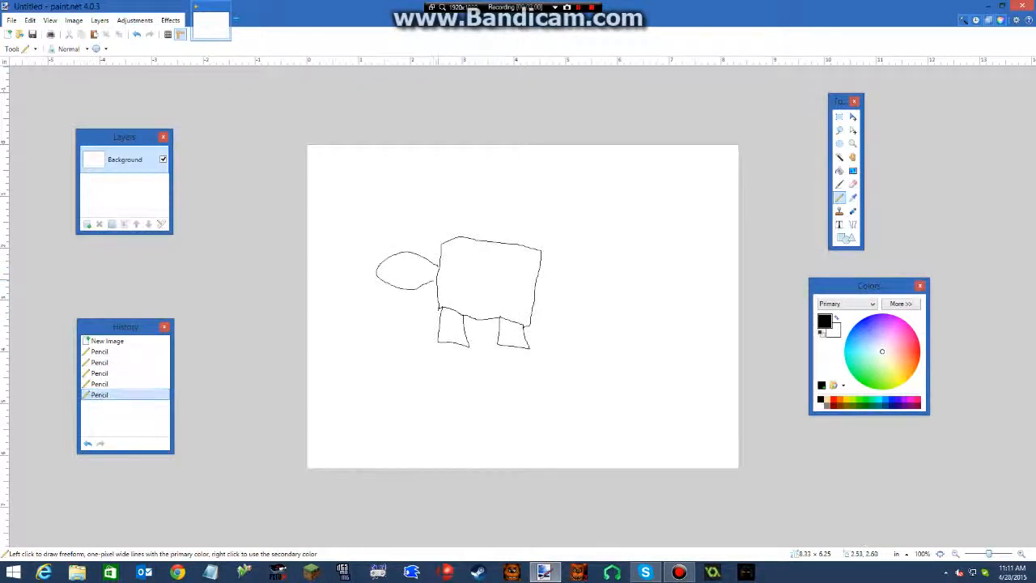
left_click_drag(569, 311, 537, 301)
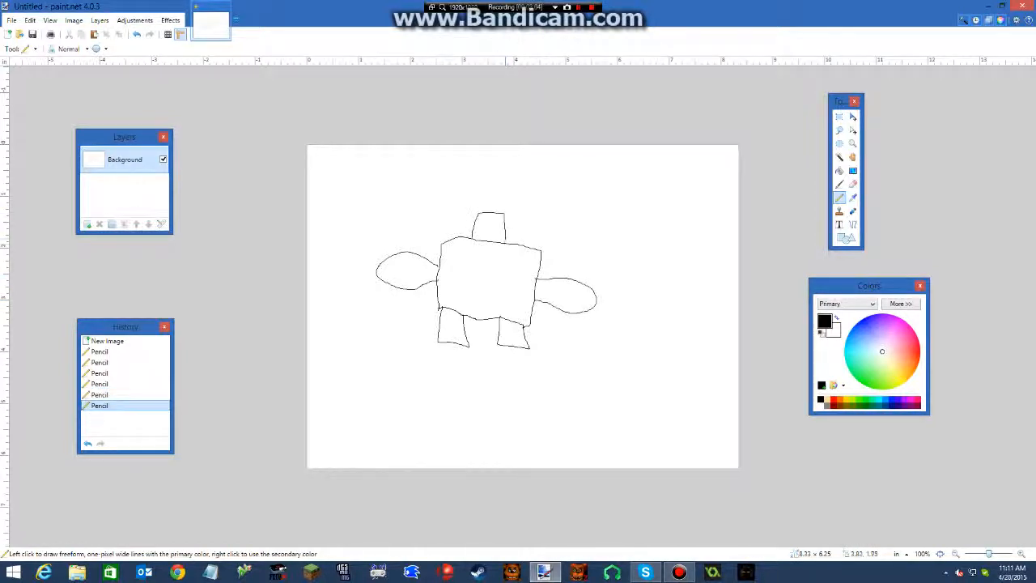
left_click_drag(507, 247, 496, 224)
left_click(483, 221)
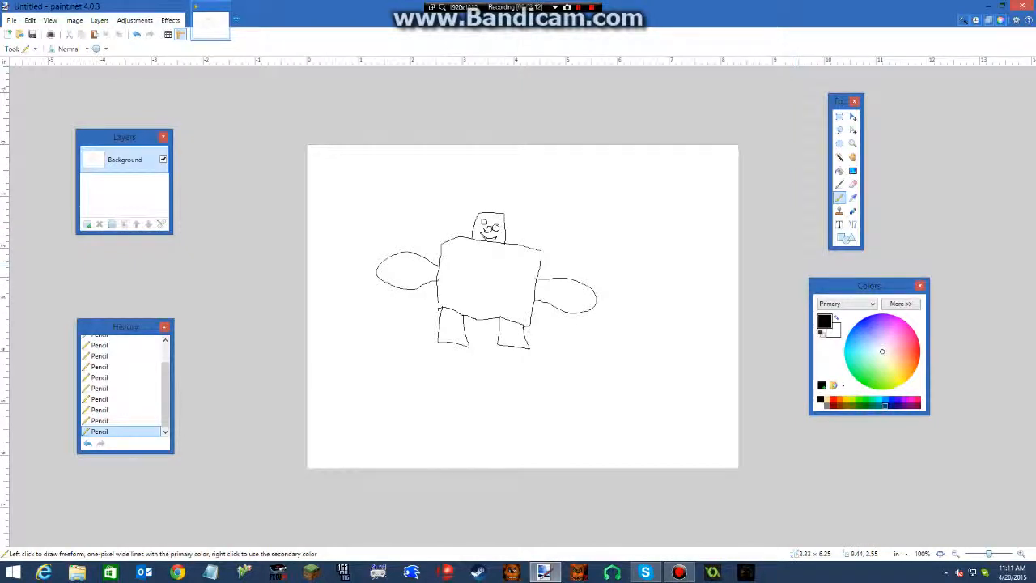
Set the primary color to bright green and fill the figure's body, arms, legs and the surrounding background with the Paint Bucket
left_click(861, 399)
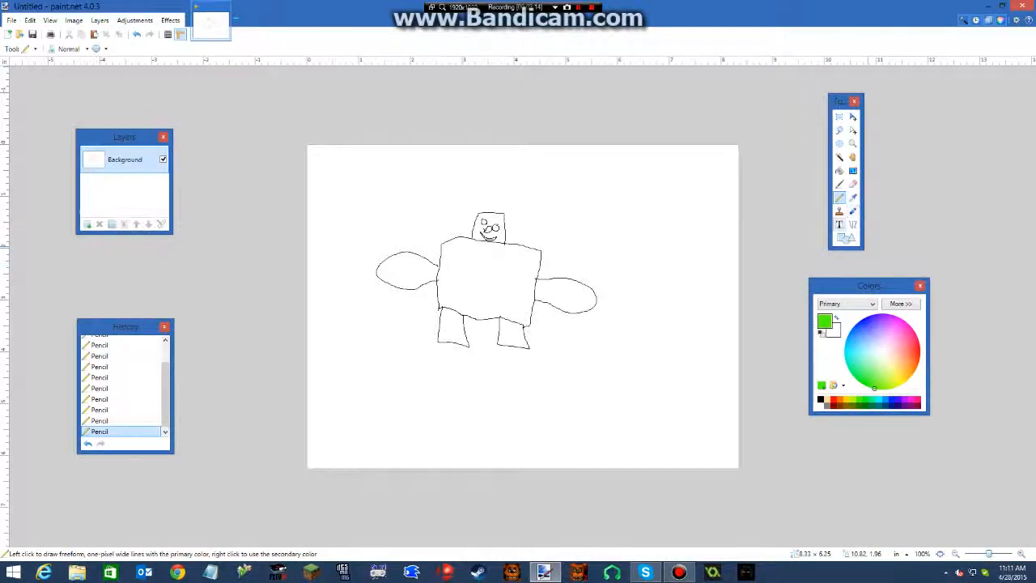
left_click(852, 184)
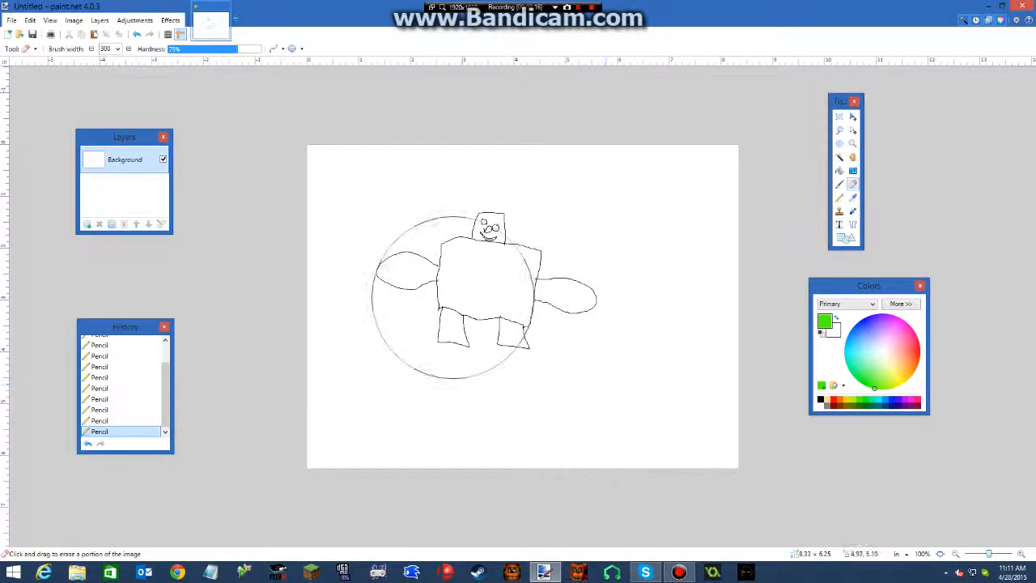
left_click(840, 170)
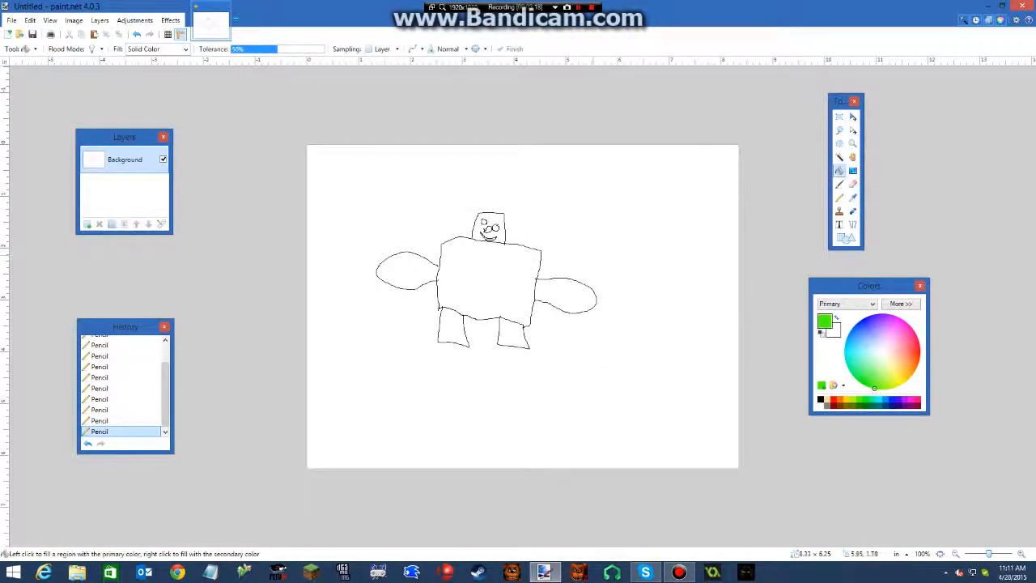
left_click(507, 289)
left_click(466, 339)
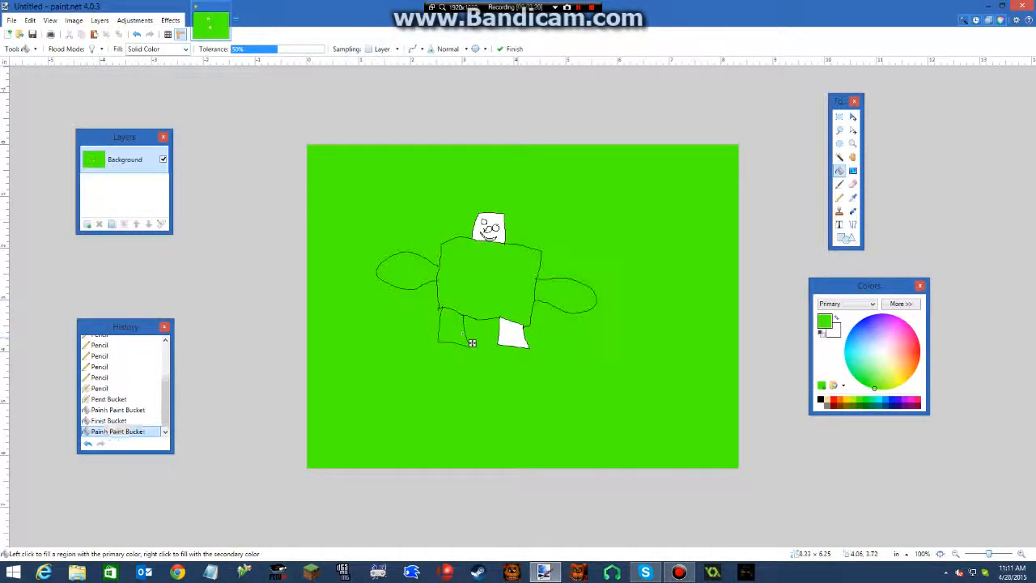
left_click(522, 342)
Fill the head, facial details and remaining outlines with the same green until the canvas is solid green
left_click(494, 220)
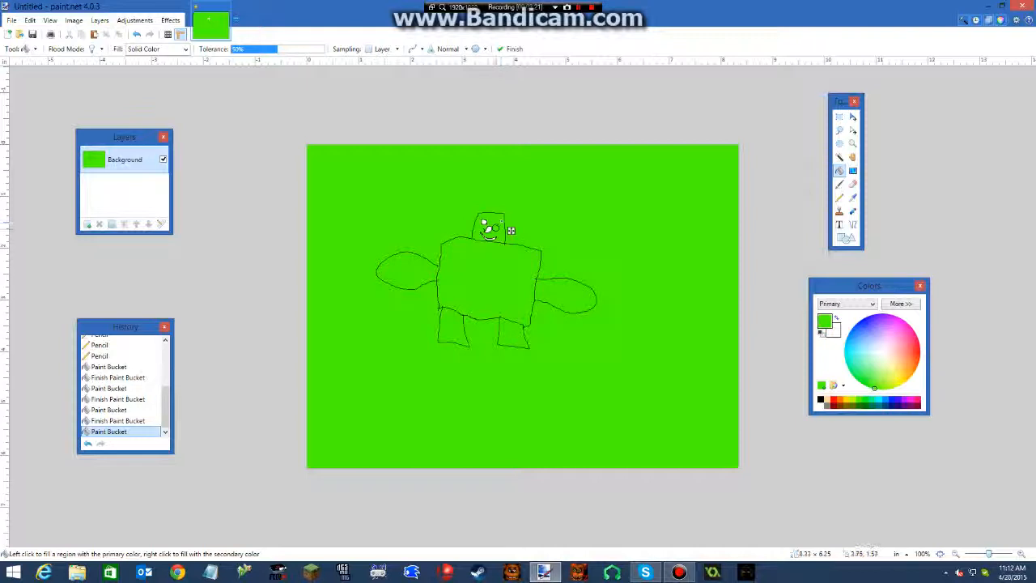
left_click(490, 229)
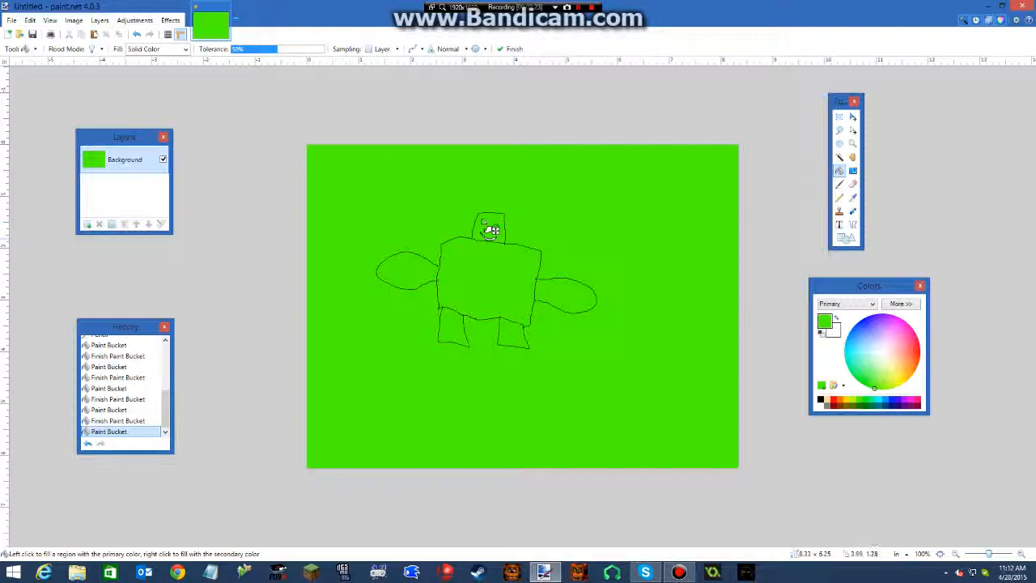
left_click(490, 231)
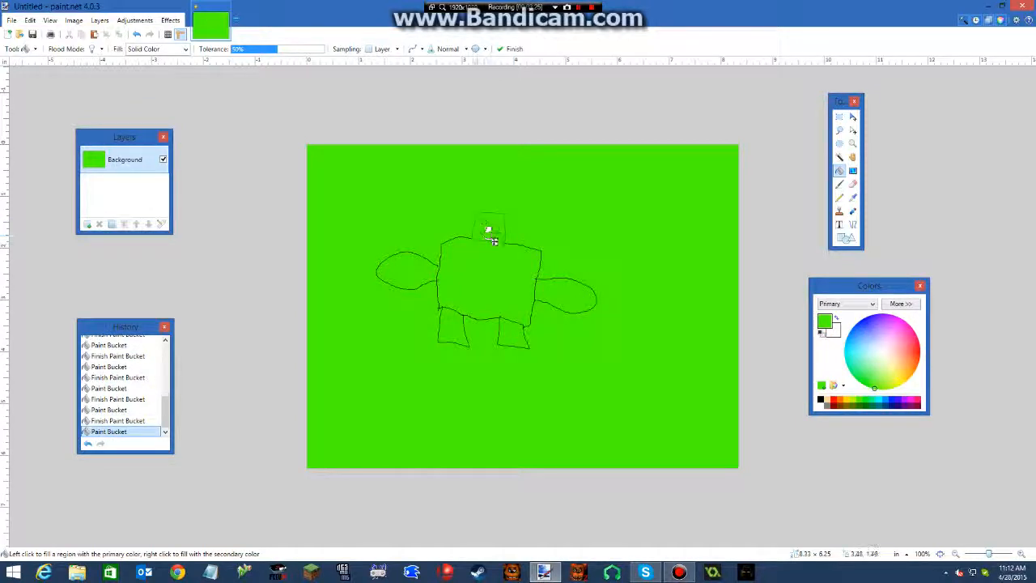
left_click(491, 231)
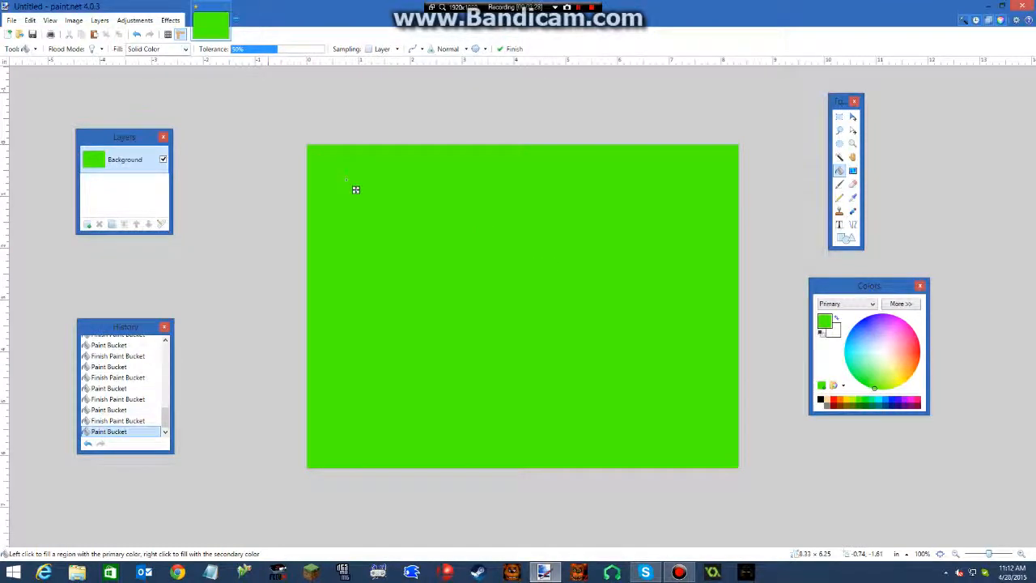
Undo all the green fills and pencil strokes back to the blank white canvas
left_click(138, 35)
left_click(138, 35)
left_click(138, 34)
left_click(137, 34)
left_click(138, 35)
key("ctrl+z")
key("ctrl+z")
key("ctrl+z")
key("ctrl+z")
key("ctrl+z")
key("ctrl+z")
key("ctrl+z")
key("ctrl+z")
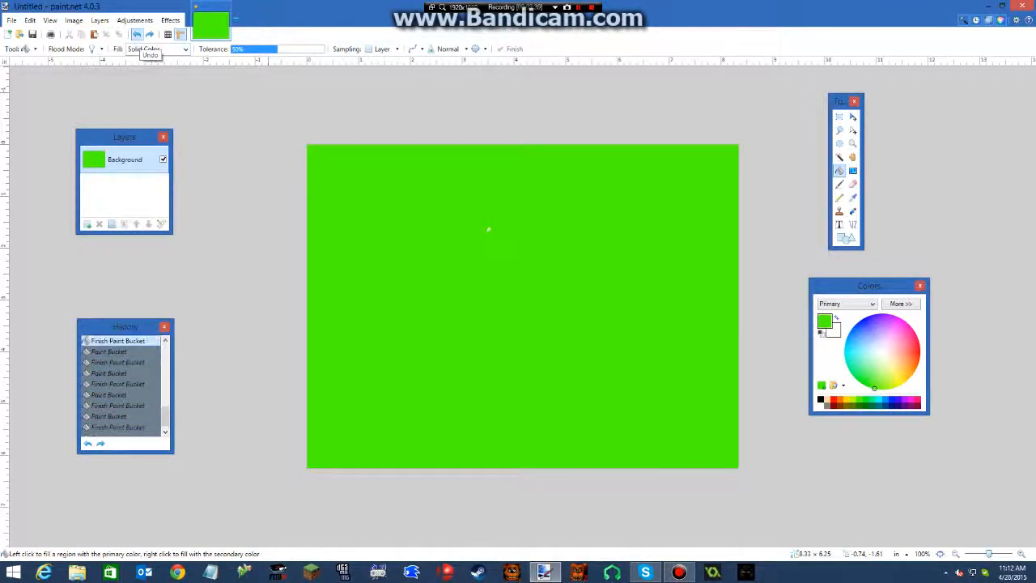
key("ctrl+y")
key("ctrl+y")
key("ctrl+y")
key("ctrl+y")
key("ctrl+y")
key("ctrl+y")
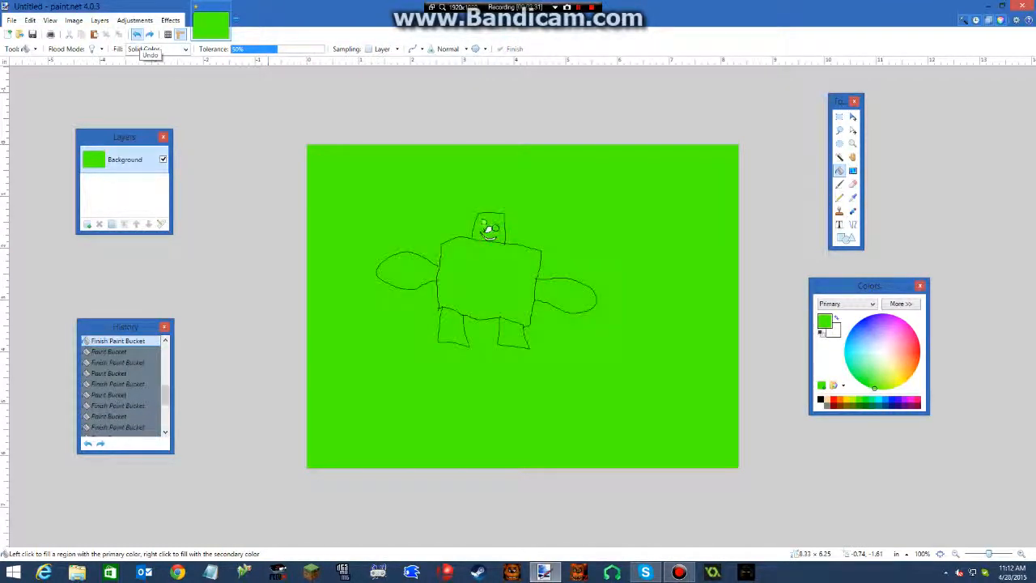
key("ctrl+z")
key("ctrl+z")
key("ctrl+z")
key("ctrl+z")
key("ctrl+z")
key("ctrl+z")
key("ctrl+z")
key("ctrl+z")
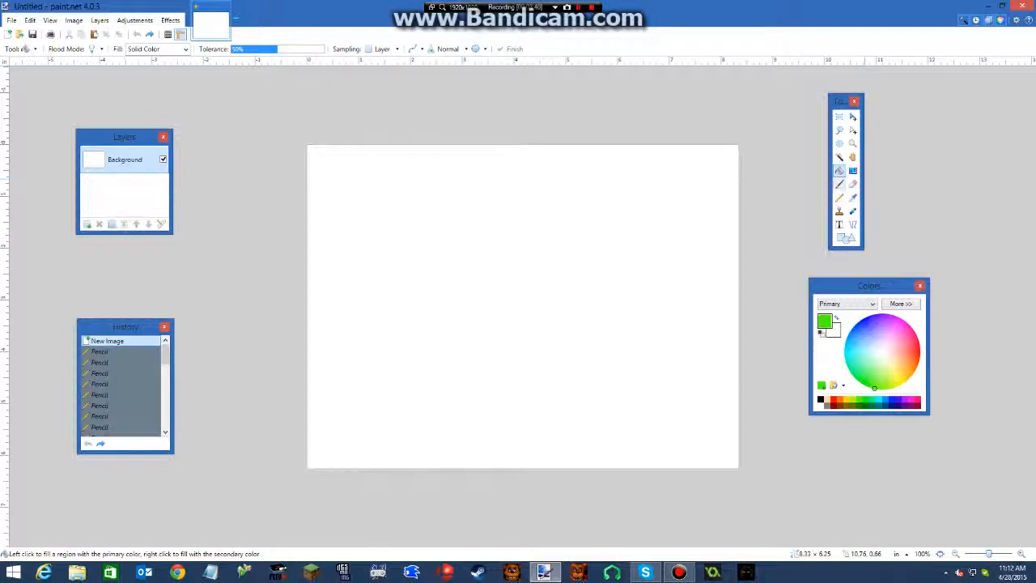
Draw a black stick figure with legs, body, outstretched arms and a looped head using the Paintbrush at width 10
left_click(839, 184)
left_click(821, 400)
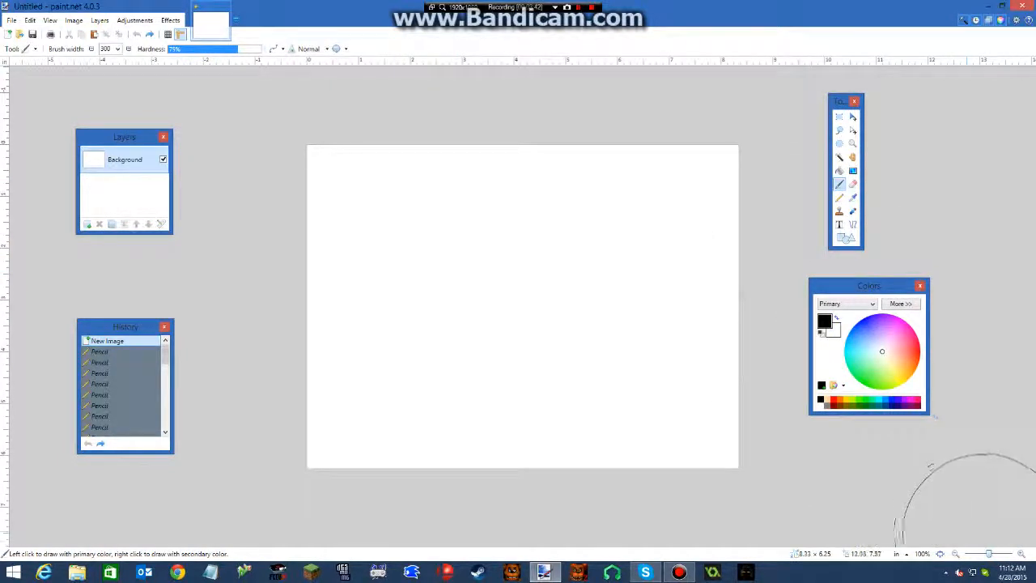
left_click_drag(988, 554, 994, 554)
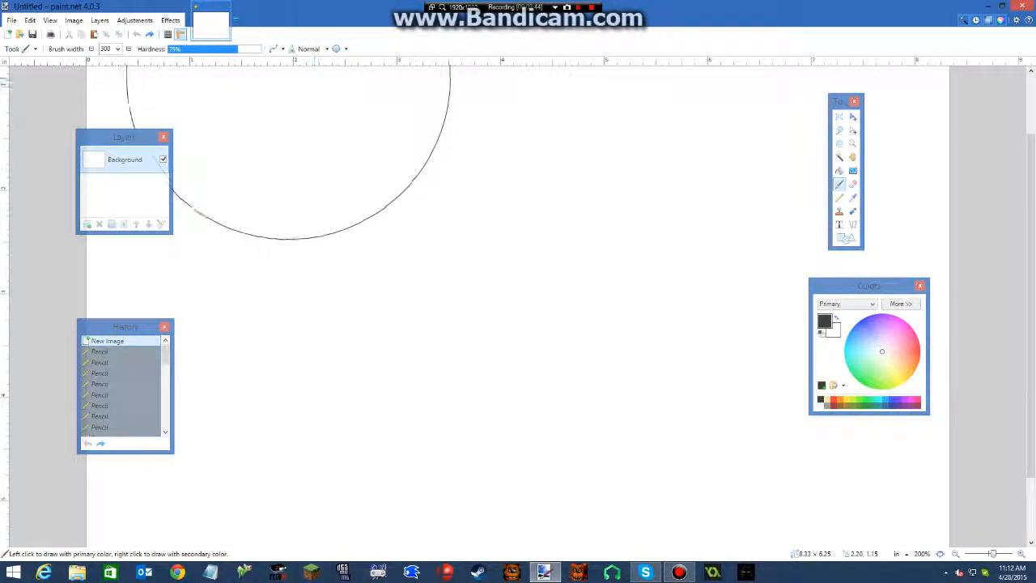
left_click(117, 50)
scroll(112, 74, "up", 6)
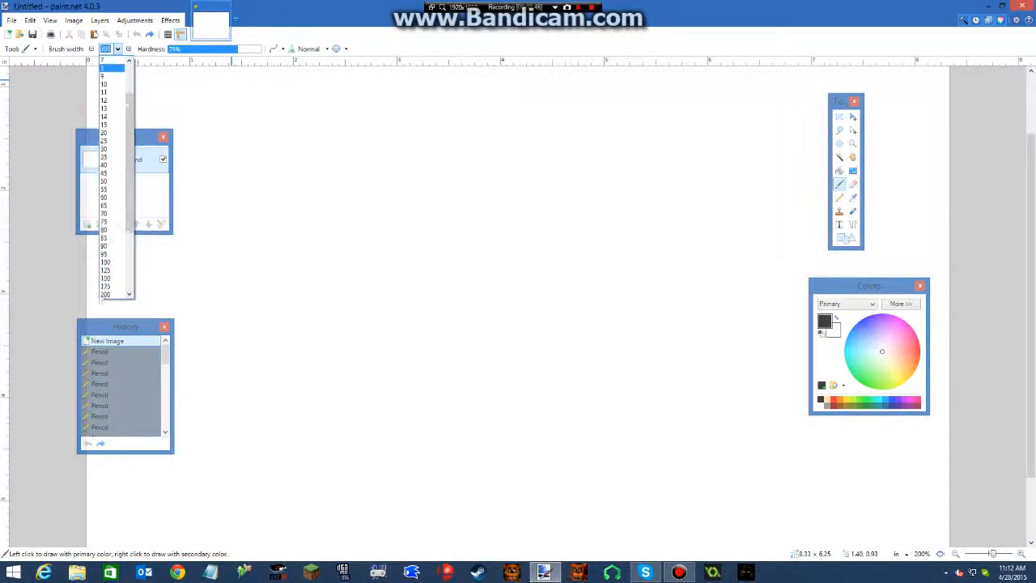
left_click(112, 85)
mouse_move(411, 213)
left_mouse_down()
mouse_move(361, 306)
mouse_move(458, 324)
left_mouse_up()
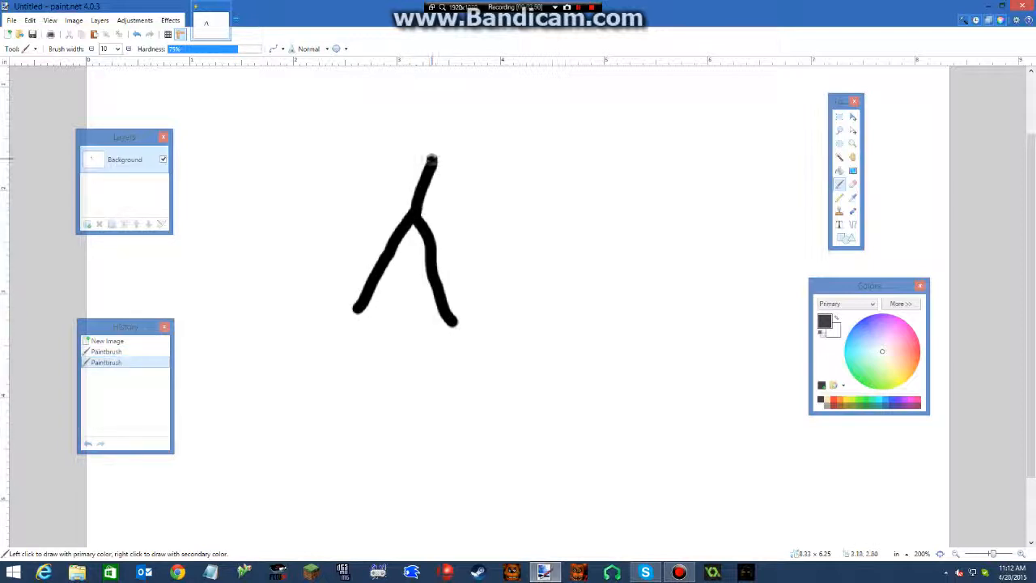
left_click_drag(432, 160, 430, 138)
left_click_drag(486, 176, 501, 178)
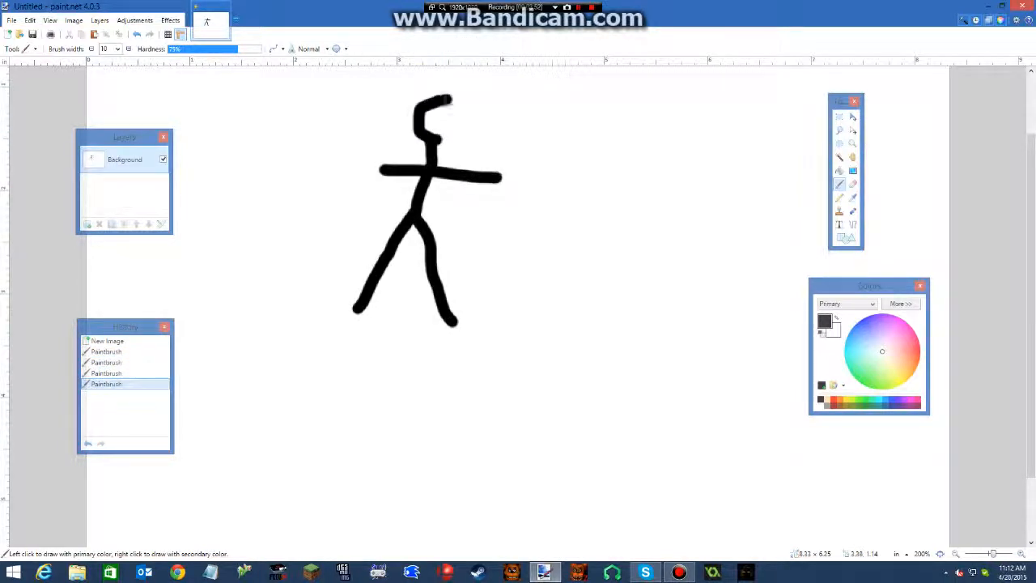
left_click_drag(437, 130, 436, 136)
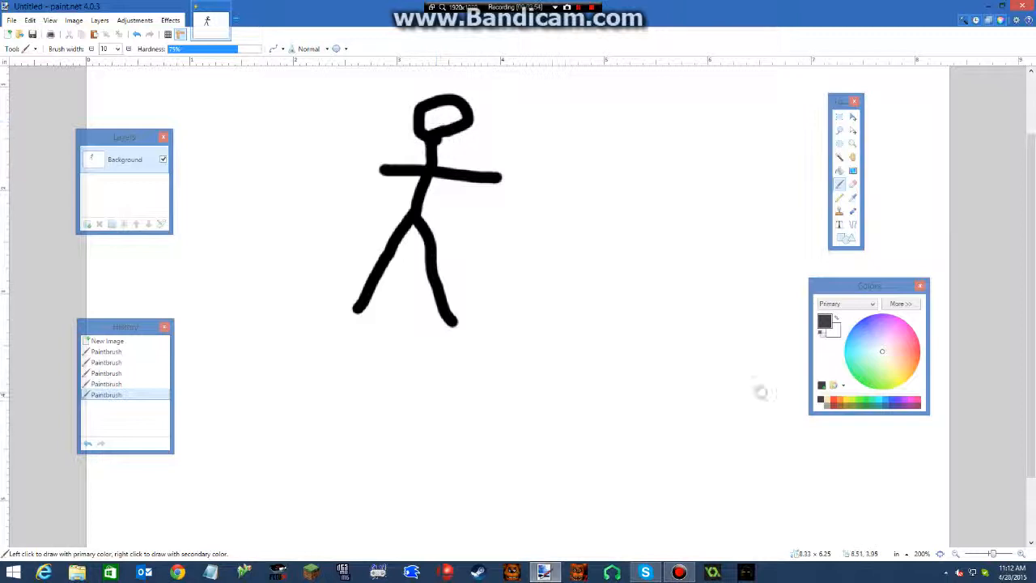
Select the stick figure with a rectangle of about 1.91 × 2.79 inches and paste a copy of it into a new image
left_click_drag(991, 554, 989, 554)
key("s")
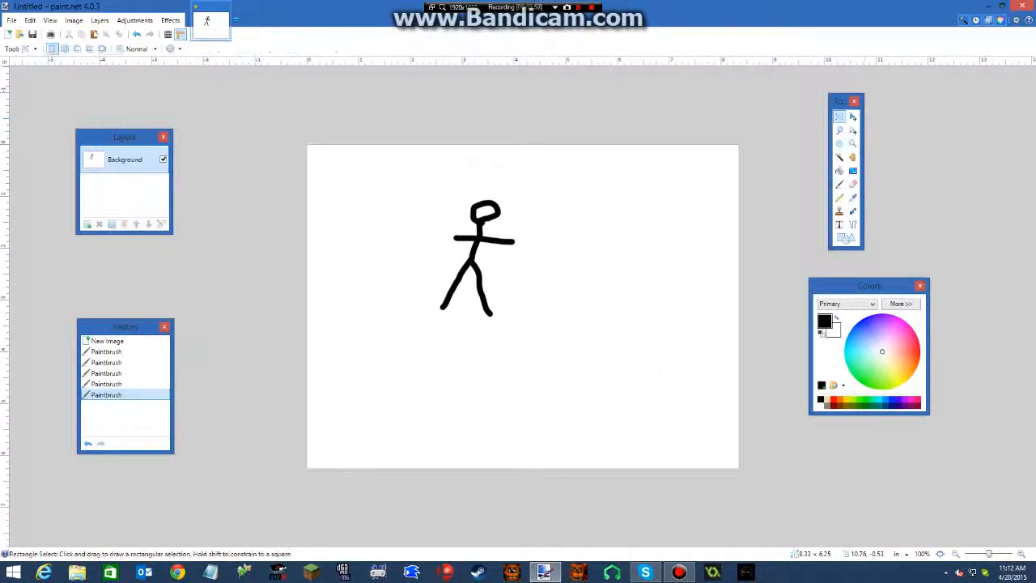
left_click_drag(431, 184, 530, 328)
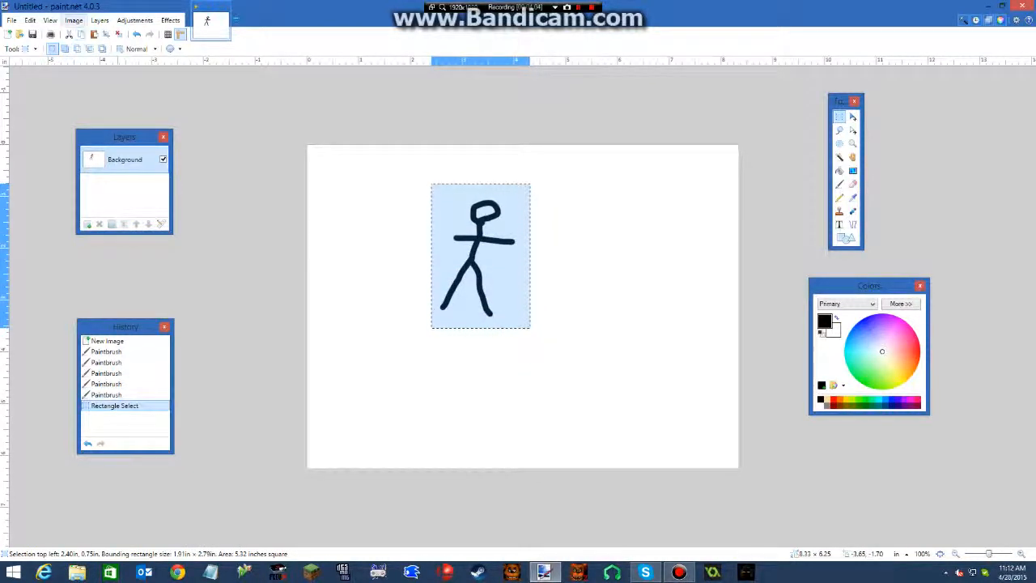
left_click(30, 21)
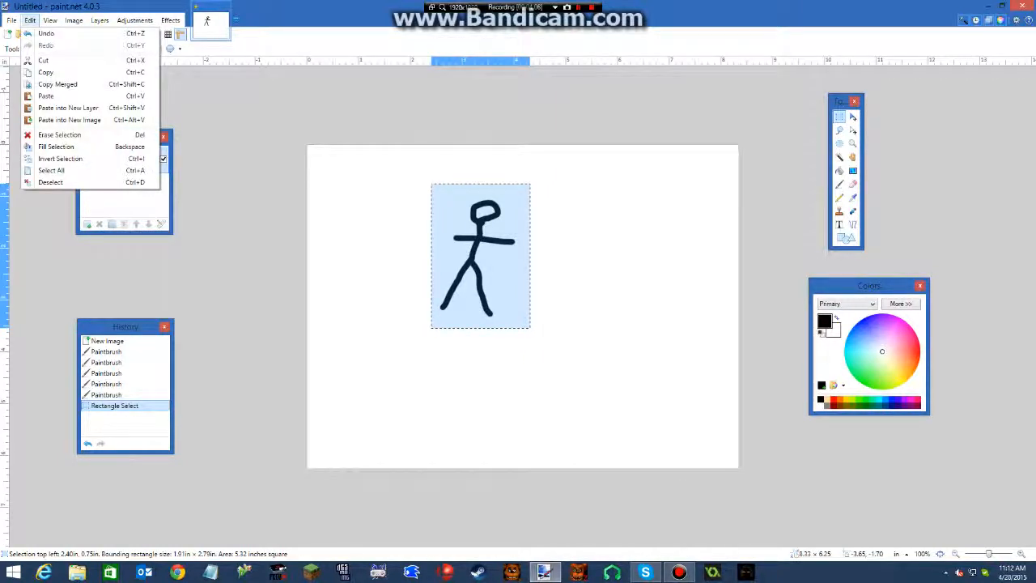
left_click(69, 120)
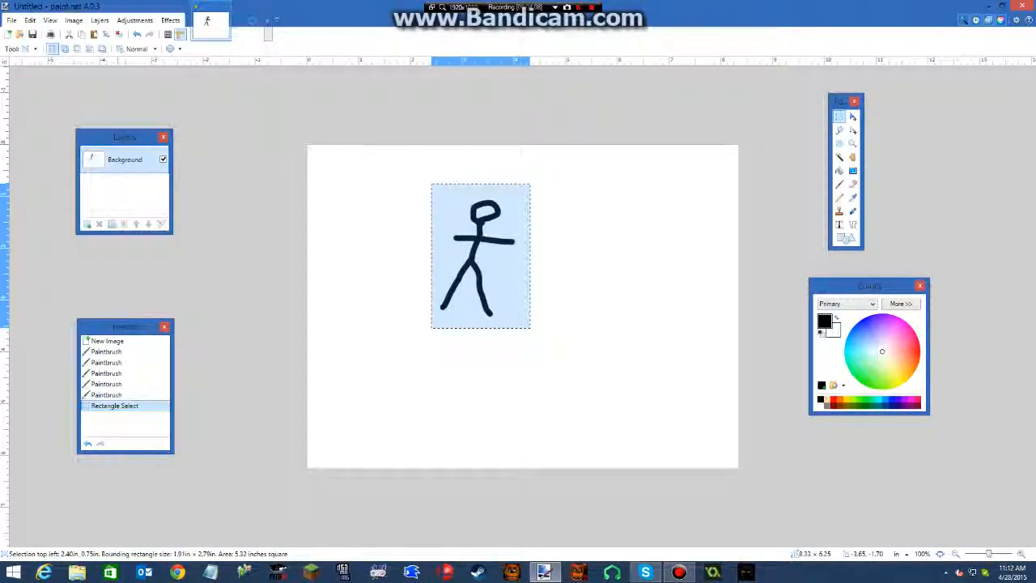
Deselect the figure in the original image and paint over it in white with the Paintbrush at width 275
left_click(214, 26)
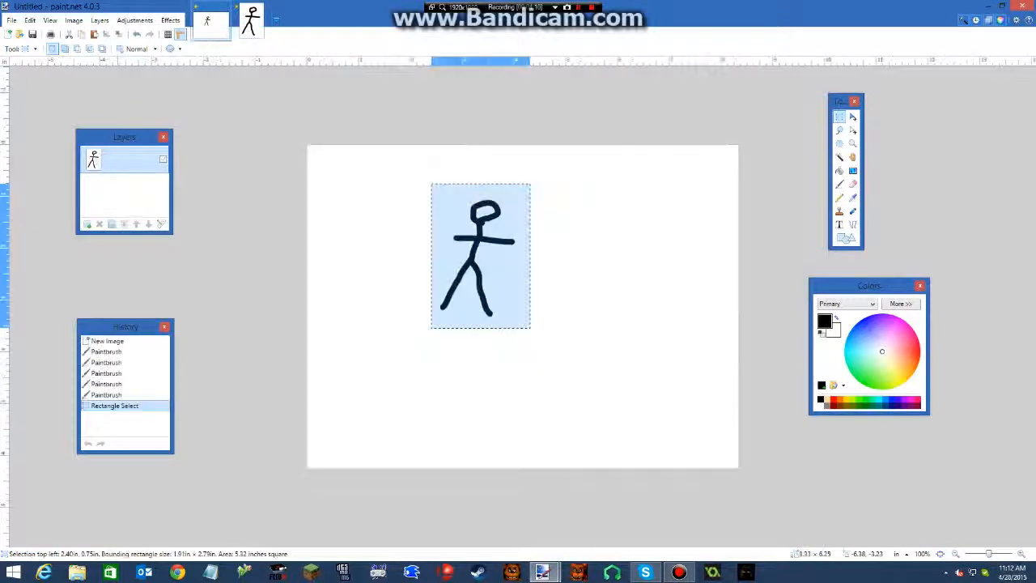
key("b")
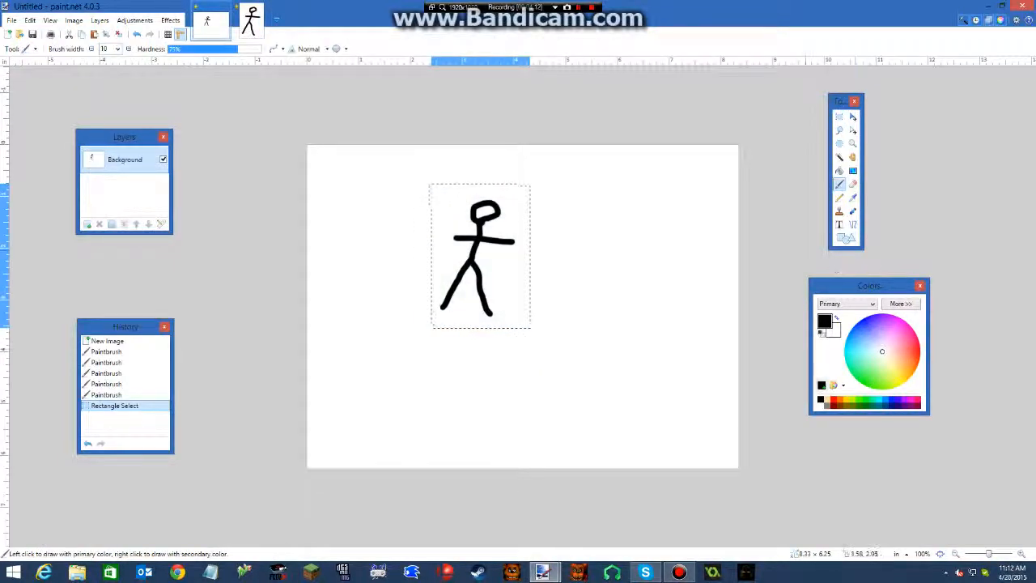
key("ctrl+d")
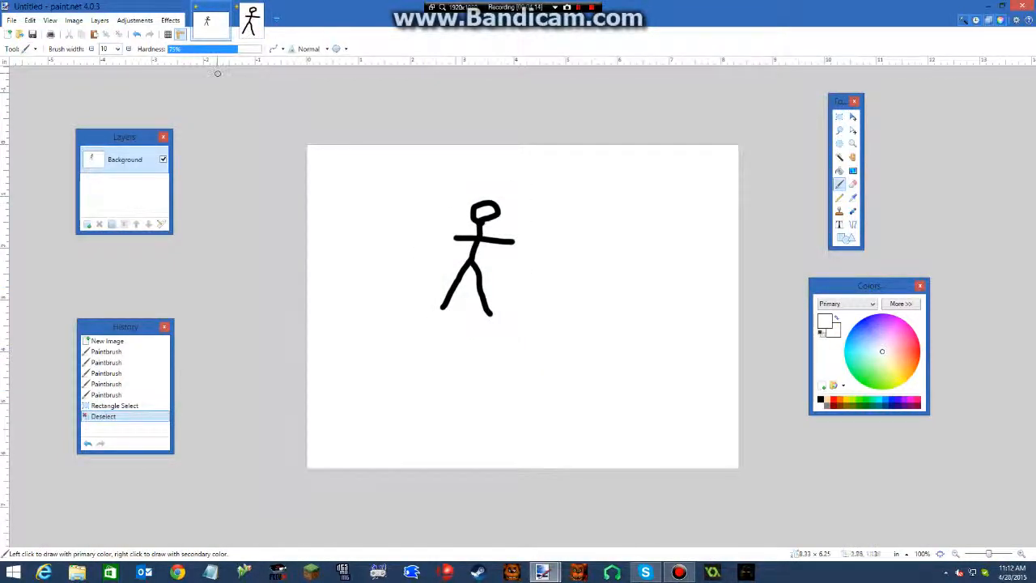
left_click(117, 49)
left_click(107, 295)
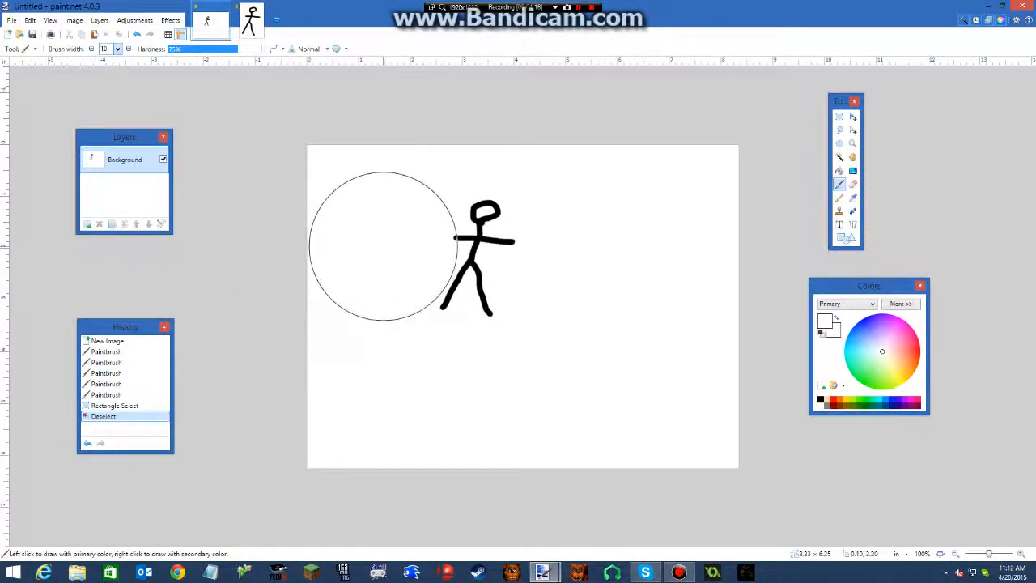
mouse_move(384, 247)
left_mouse_down()
mouse_move(312, 280)
mouse_move(542, 267)
mouse_move(349, 274)
mouse_move(292, 206)
left_mouse_up()
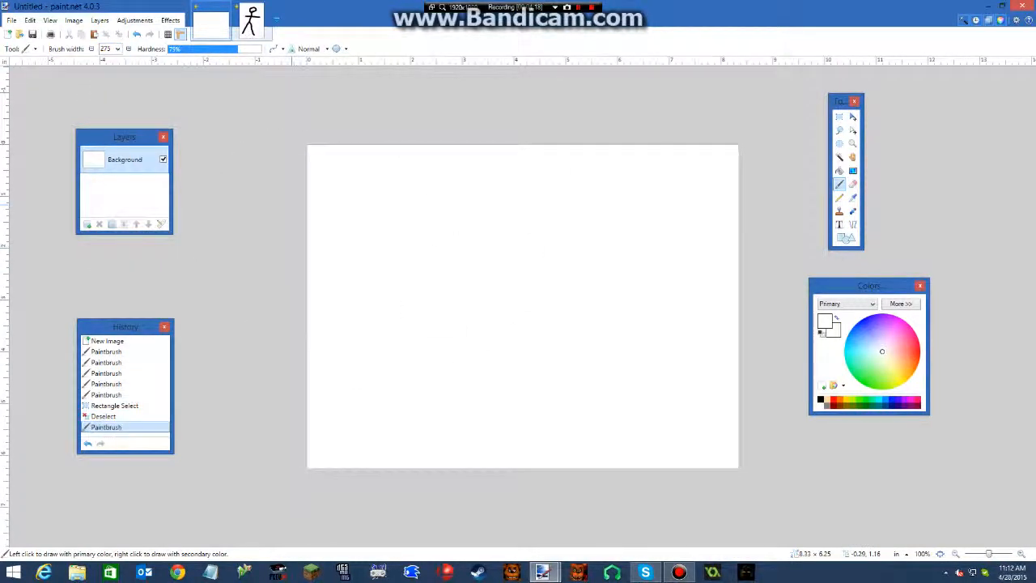
Switch to the copied stick-figure image and select its whole canvas with Rectangle Select
left_click(250, 20)
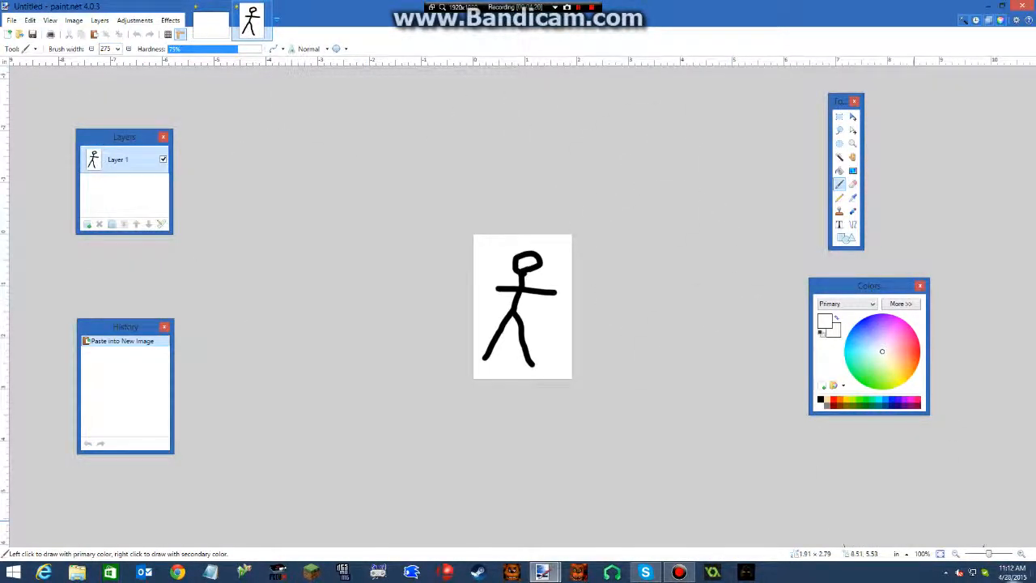
left_click_drag(989, 553, 997, 553)
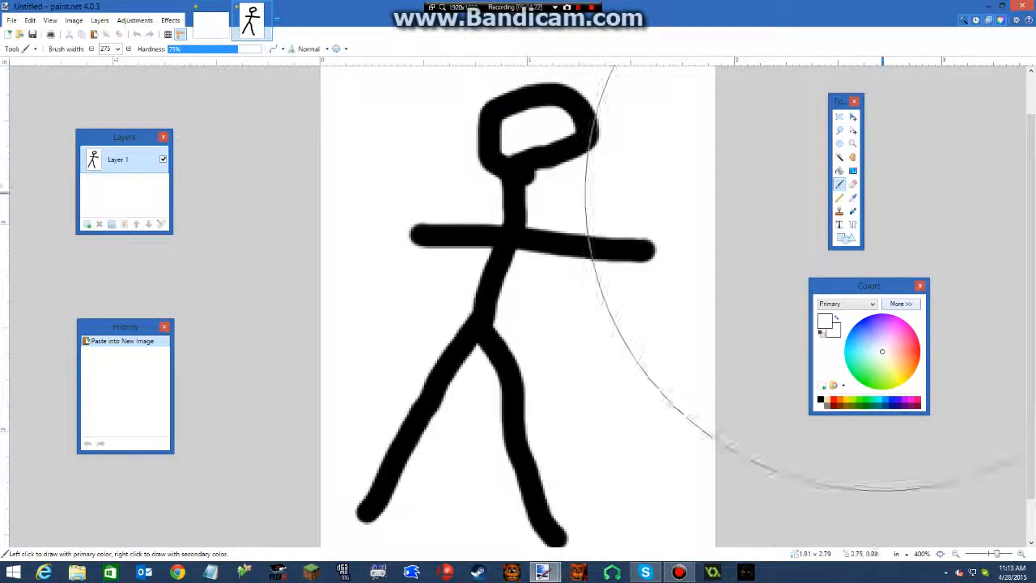
left_click(993, 554)
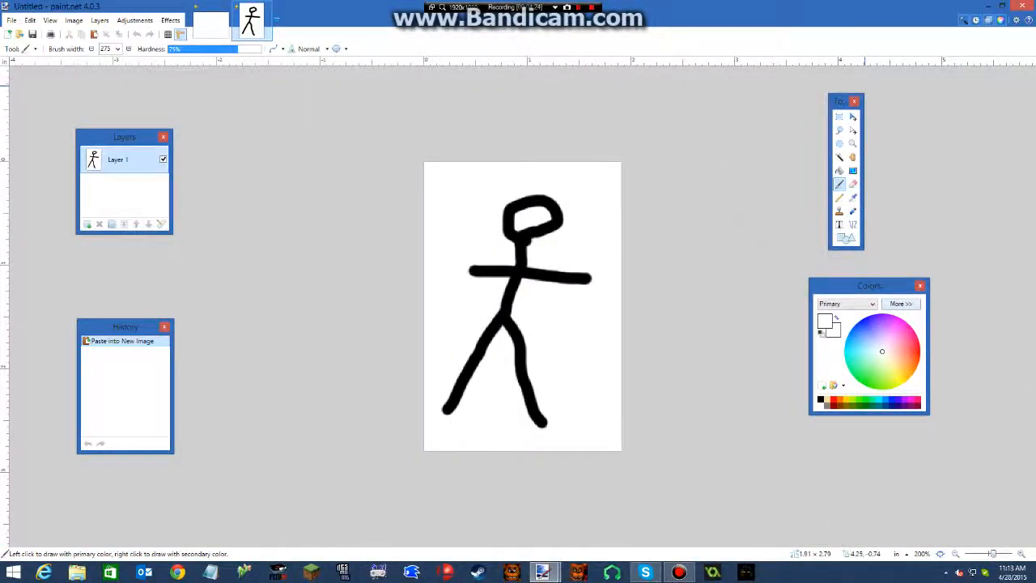
key("s")
left_click_drag(388, 155, 627, 458)
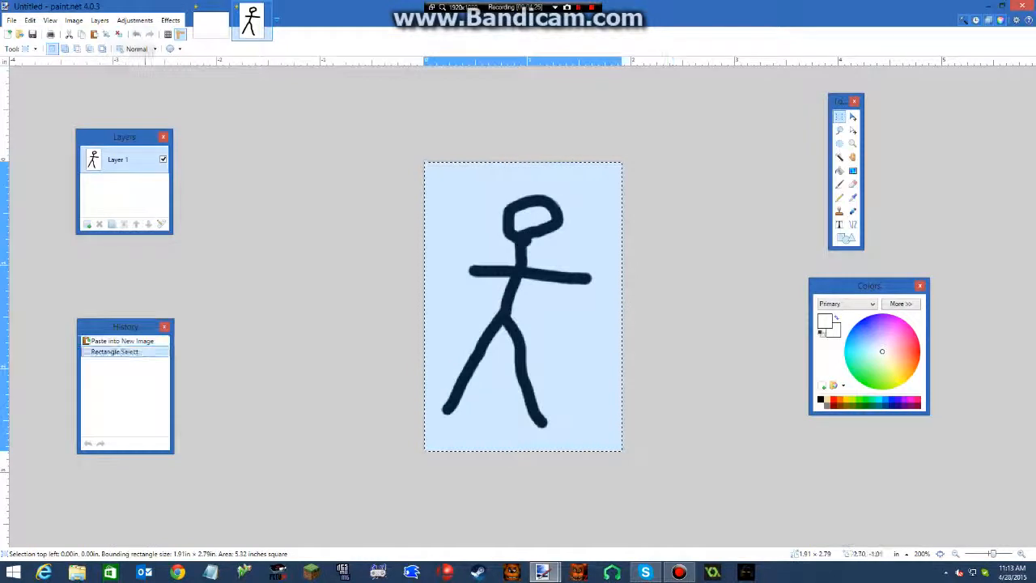
Paste the stick figure into the original blank image, stretch it to fill the canvas and deselect it
left_click(211, 22)
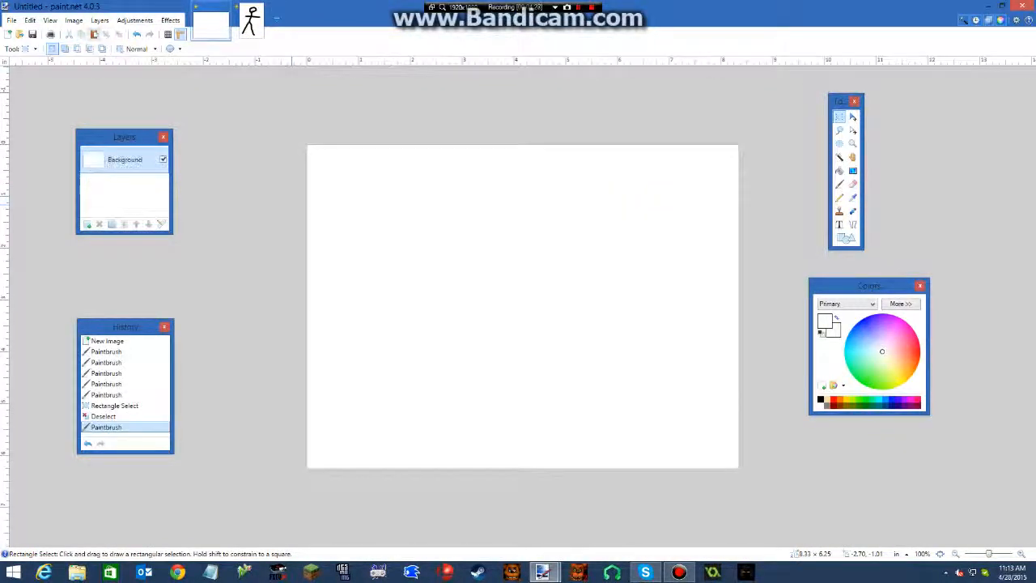
key("ctrl+v")
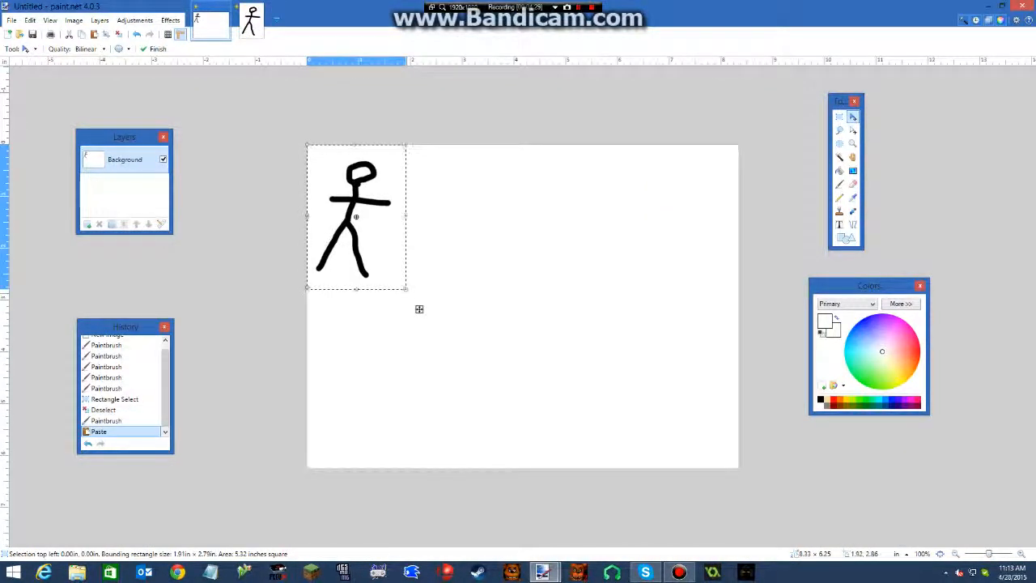
left_click_drag(419, 309, 754, 499)
key("ctrl+d")
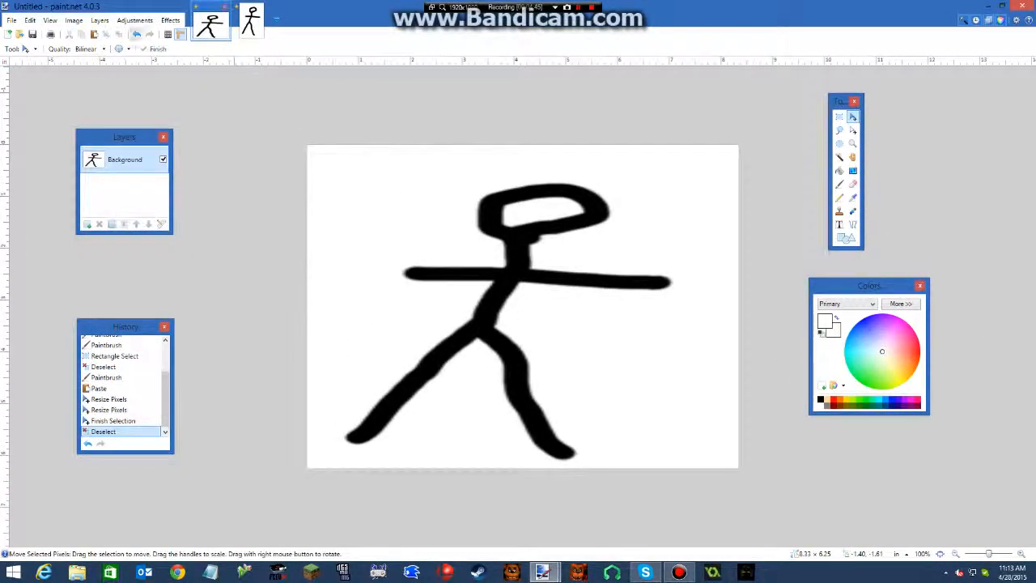
Undo the resizing, the paste, the white painting and all stick-figure strokes back to the blank white canvas
key("ctrl+z")
key("ctrl+z")
key("ctrl+z")
key("ctrl+z")
key("ctrl+z")
key("ctrl+z")
key("ctrl+z")
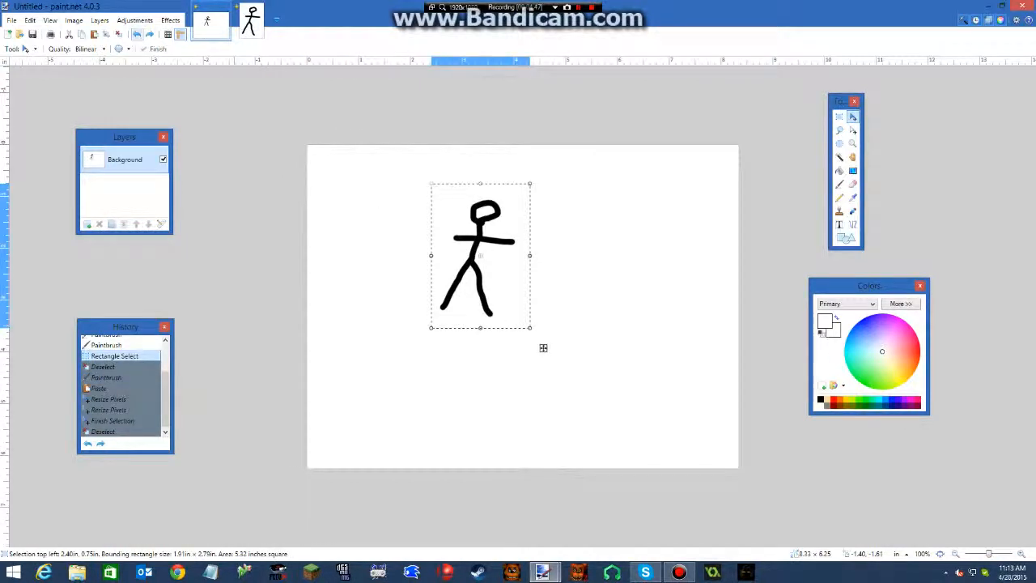
left_click(138, 35)
left_click(138, 34)
left_click(137, 35)
left_click(138, 35)
left_click(138, 35)
left_click(138, 35)
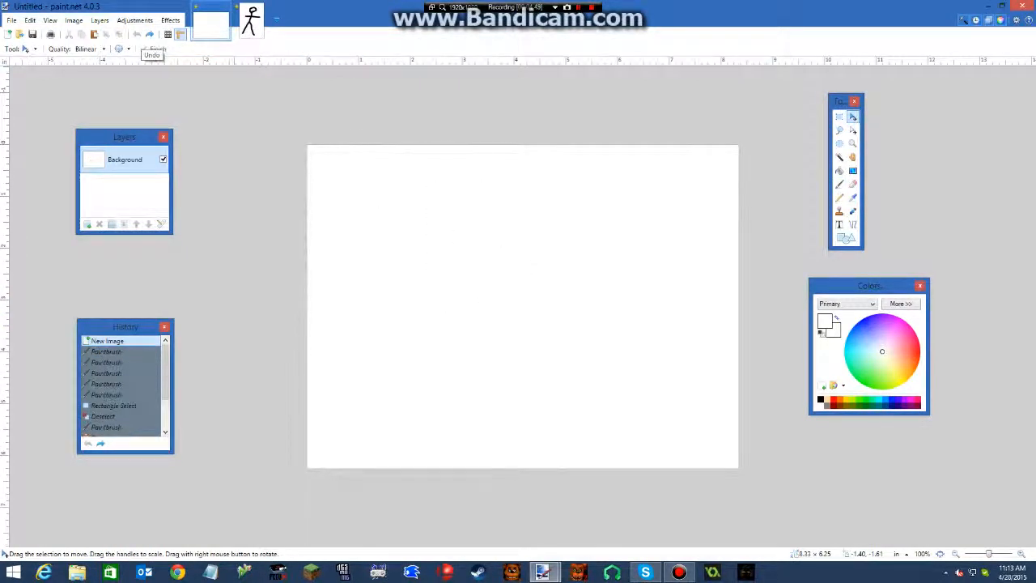
Close the copied stick-figure image without saving its changes
left_click(250, 23)
key("ctrl+w")
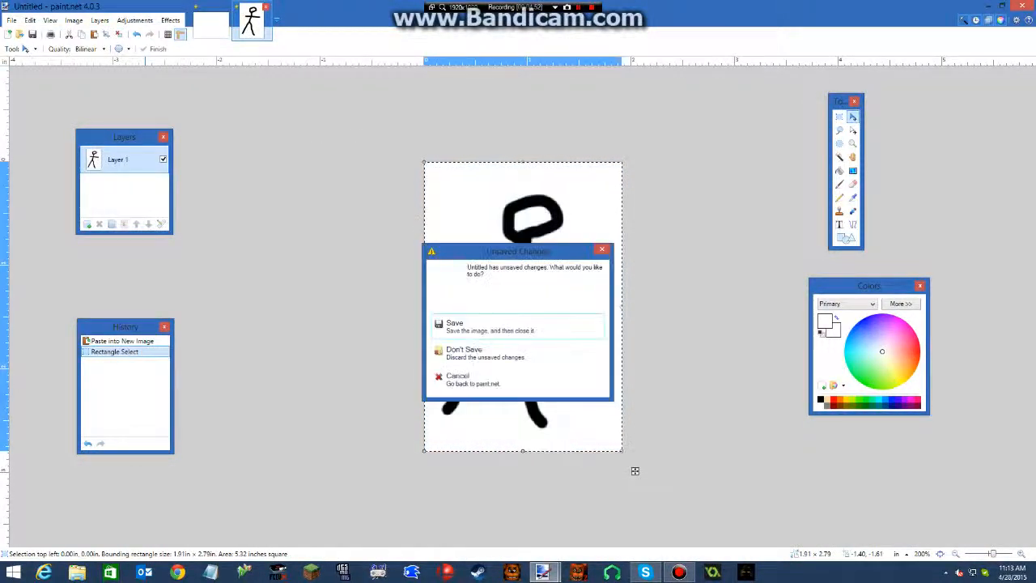
left_click(463, 350)
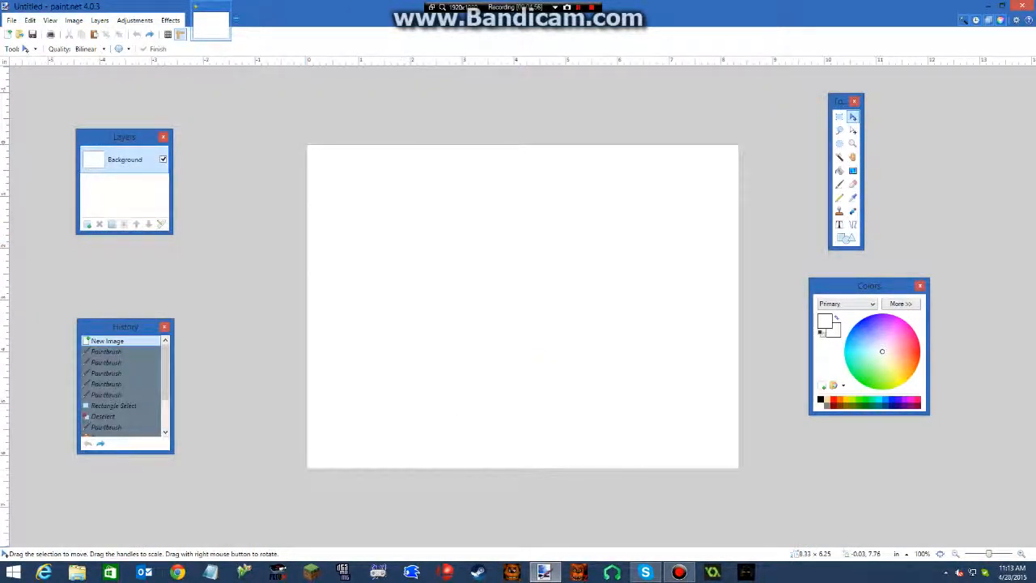
Switch to Chrome, search Google for mario and open the image result of Mario waving
left_click(177, 573)
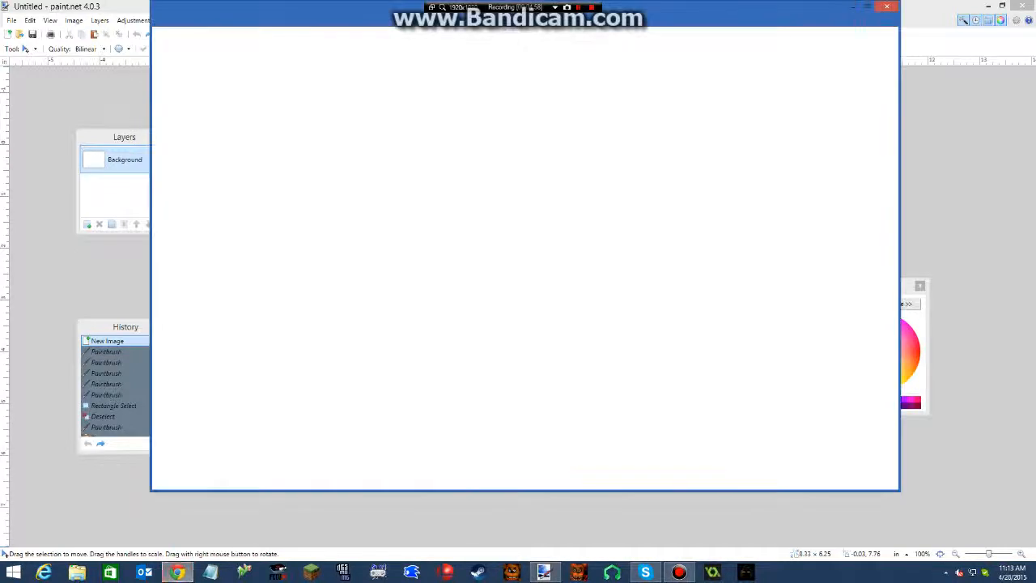
type("mario")
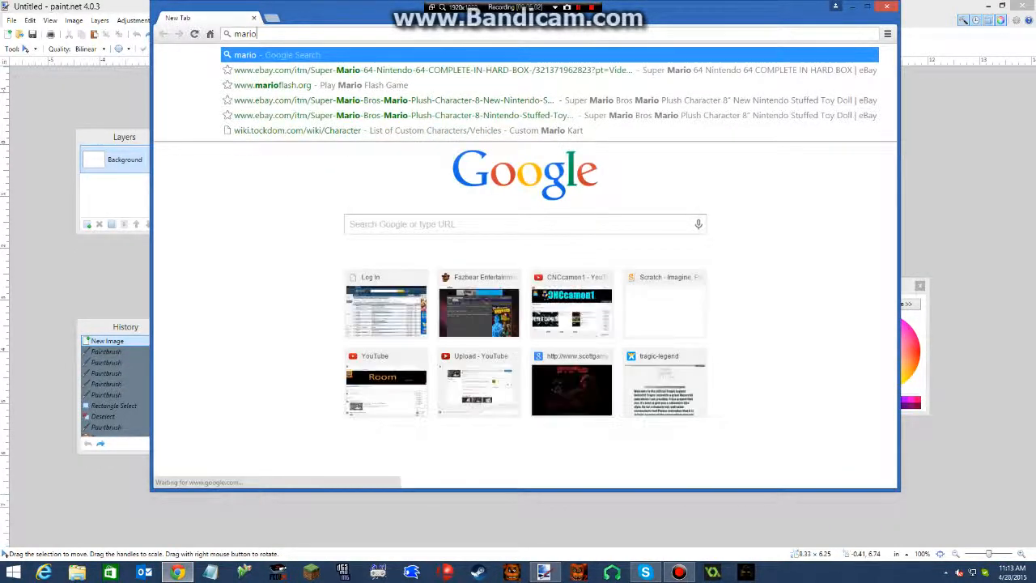
key("Return")
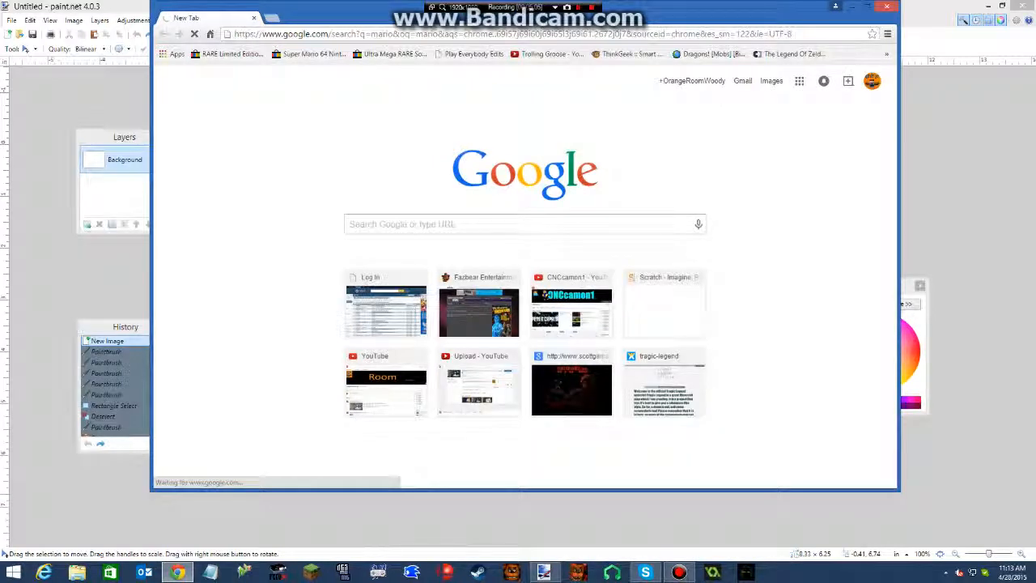
mouse_move(526, 8)
left_mouse_down()
mouse_move(531, 31)
mouse_move(663, 106)
mouse_move(617, 34)
mouse_move(570, 108)
mouse_move(618, 124)
mouse_move(555, 63)
left_mouse_up()
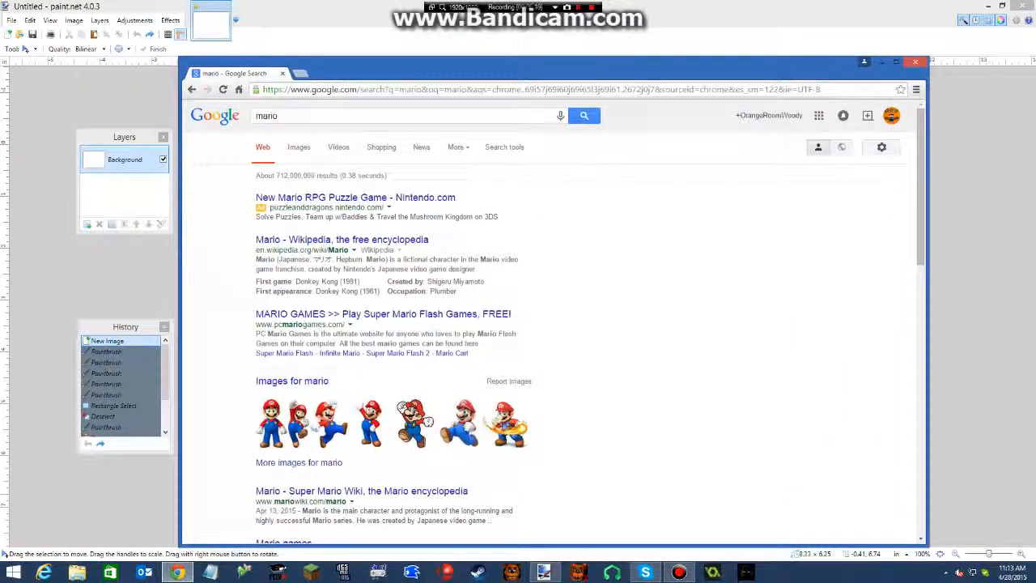
left_click(413, 422)
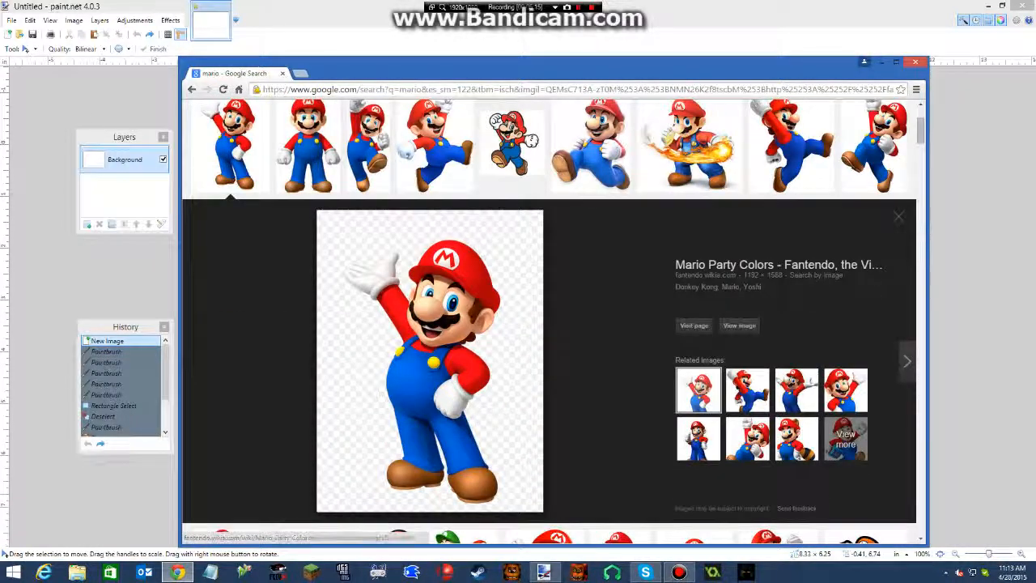
Transfer the waving Mario picture from the browser into paint.net as a separate image and close the browser
left_click_drag(443, 340, 1033, 472)
scroll(550, 340, "down", 3)
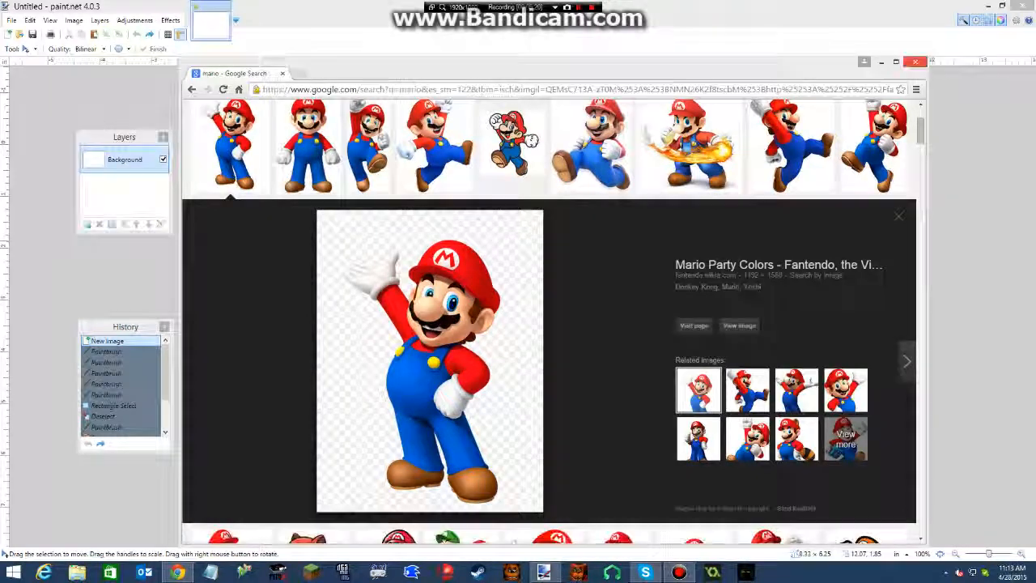
left_click(916, 62)
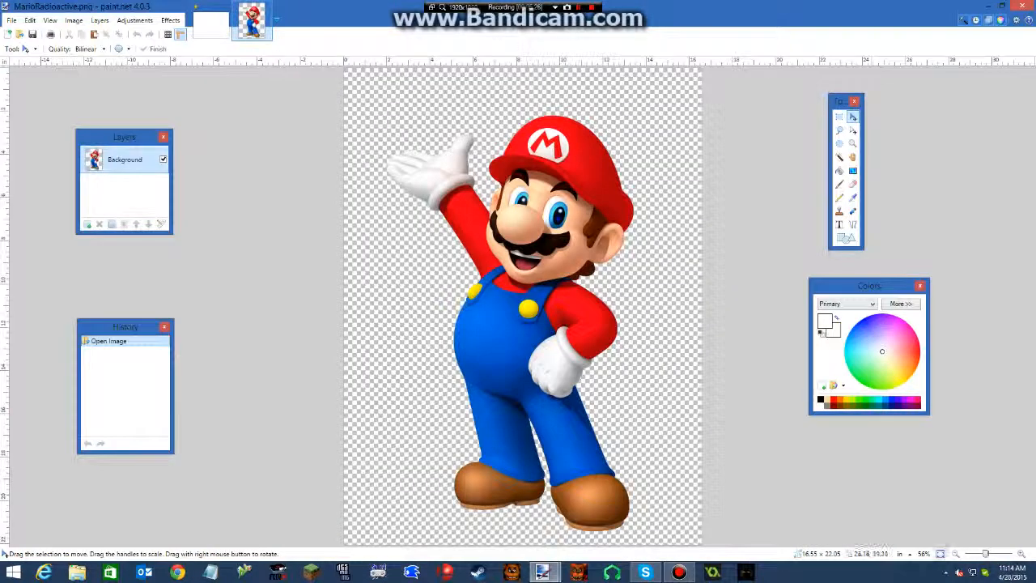
Select the entire Mario image with Rectangle Select
mouse_move(986, 554)
left_mouse_down()
mouse_move(975, 554)
mouse_move(985, 554)
left_mouse_up()
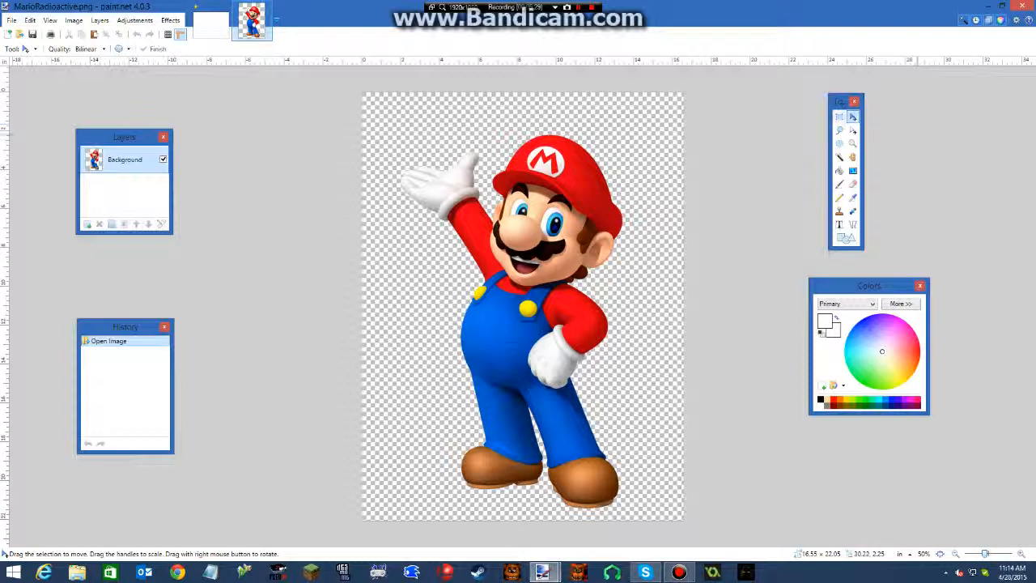
left_click(839, 116)
left_click_drag(698, 84, 115, 559)
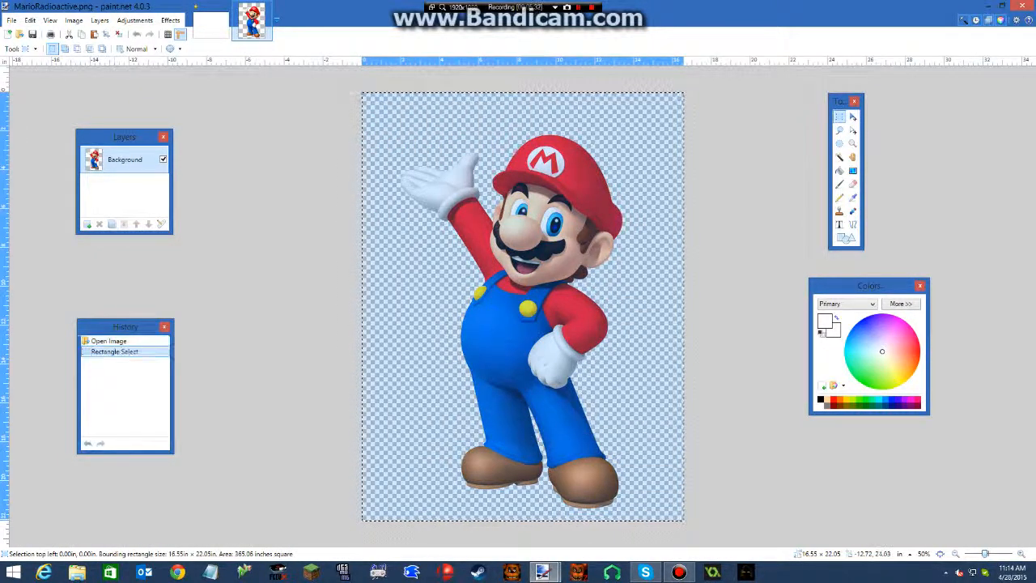
Copy the selected Mario picture and switch to the blank Untitled image
left_click(82, 34)
left_click(211, 22)
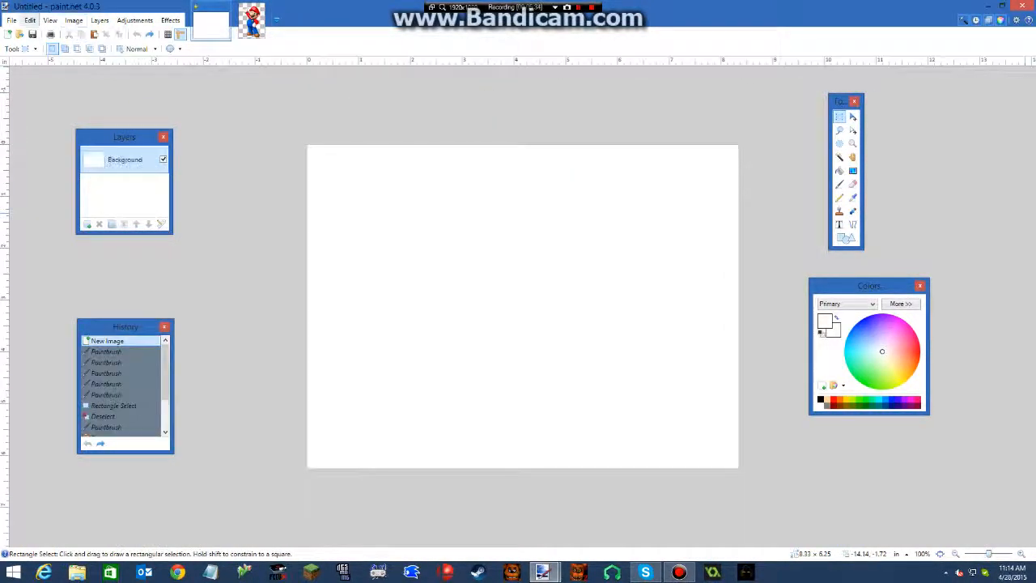
Try pasting Mario directly onto the Background layer at the existing canvas size and shrinking it, and undo both actions
left_click(30, 21)
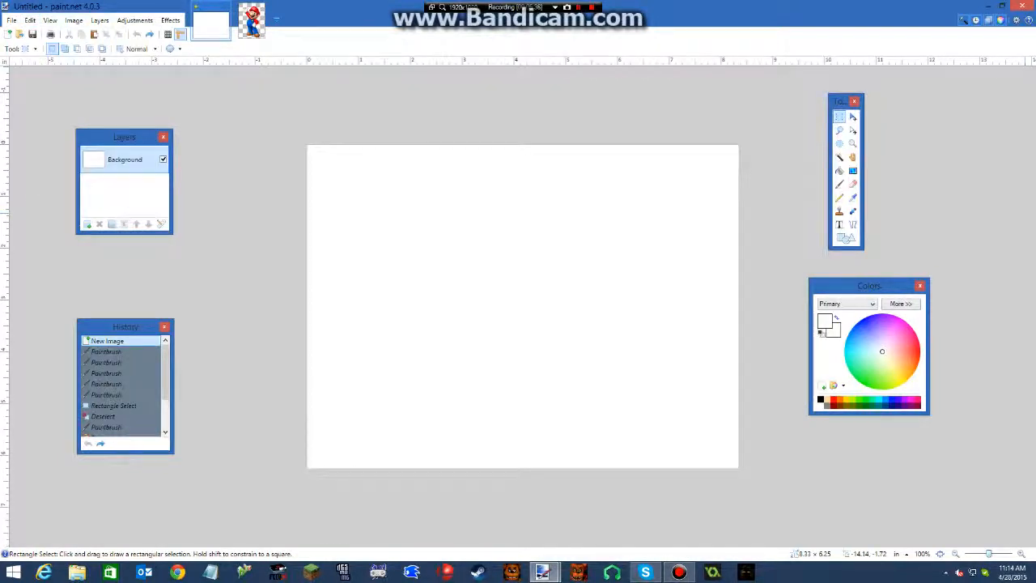
left_click(94, 34)
left_click(445, 374)
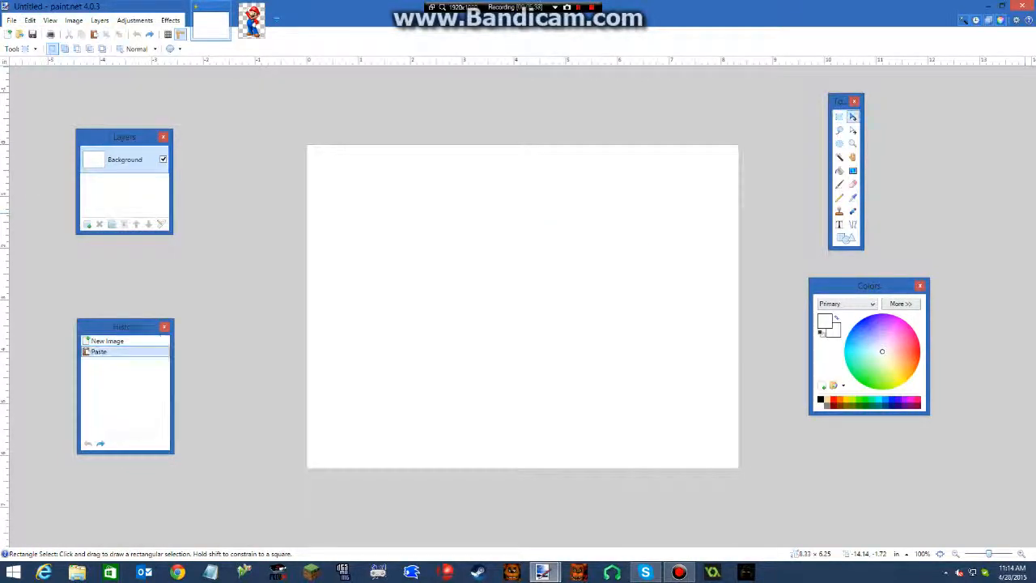
scroll(591, 481, "down", 4)
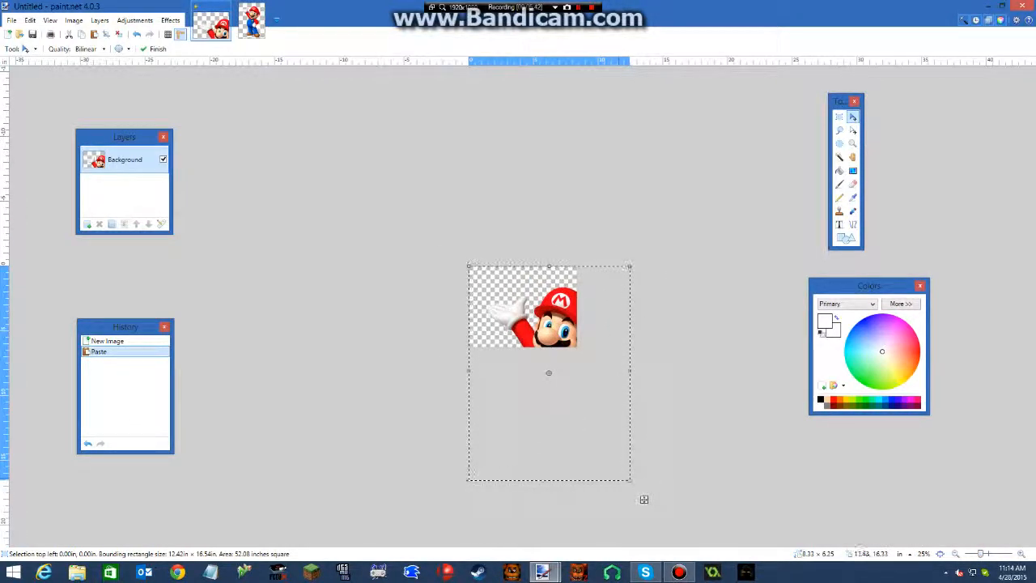
left_click_drag(643, 499, 529, 343)
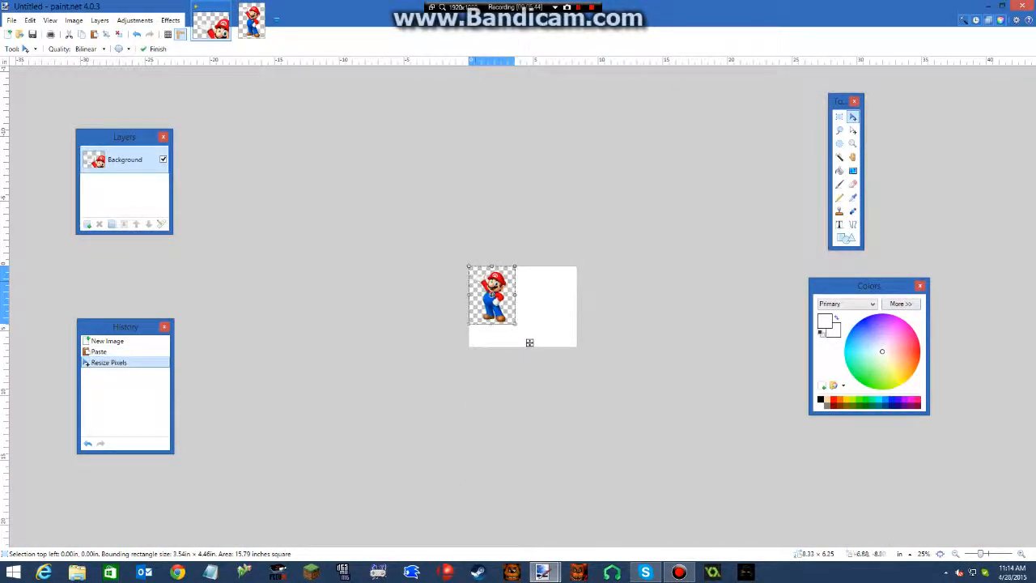
left_click(137, 34)
left_click(137, 34)
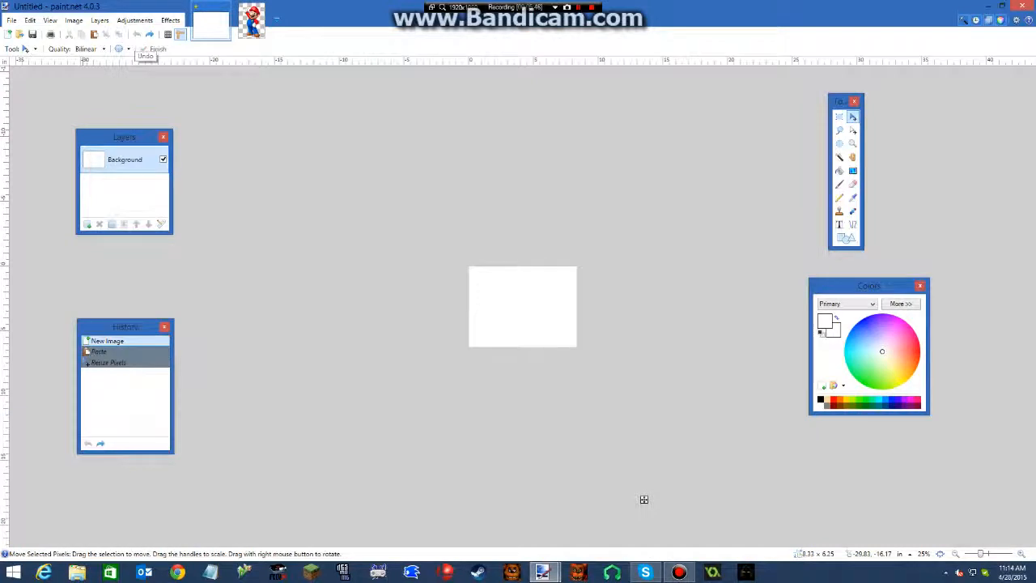
Paste the copied Mario into a new layer of the Untitled image, keeping the canvas size
key("alt+e")
key("Down")
key("Down")
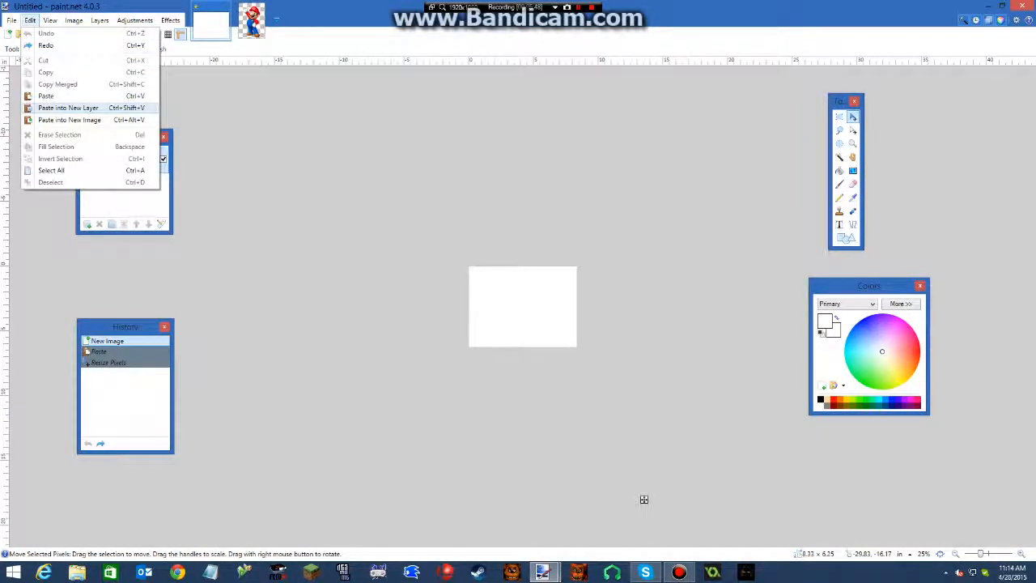
key("Return")
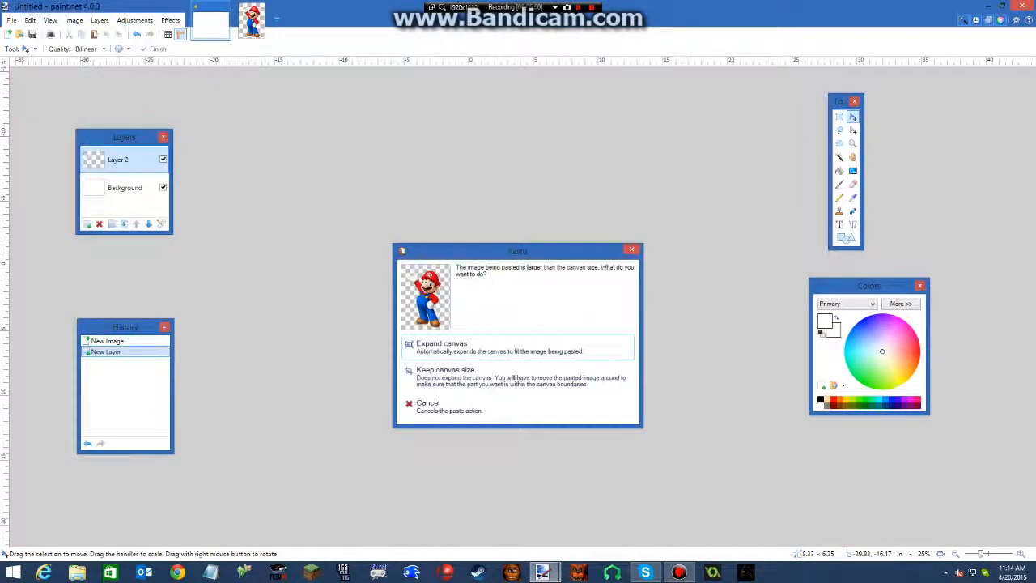
key("Tab")
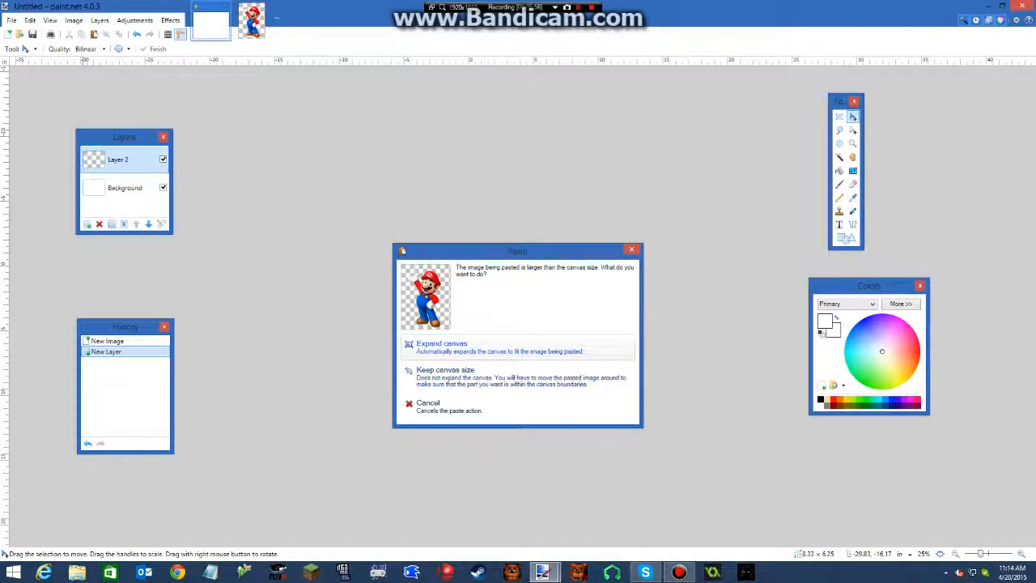
key("Return")
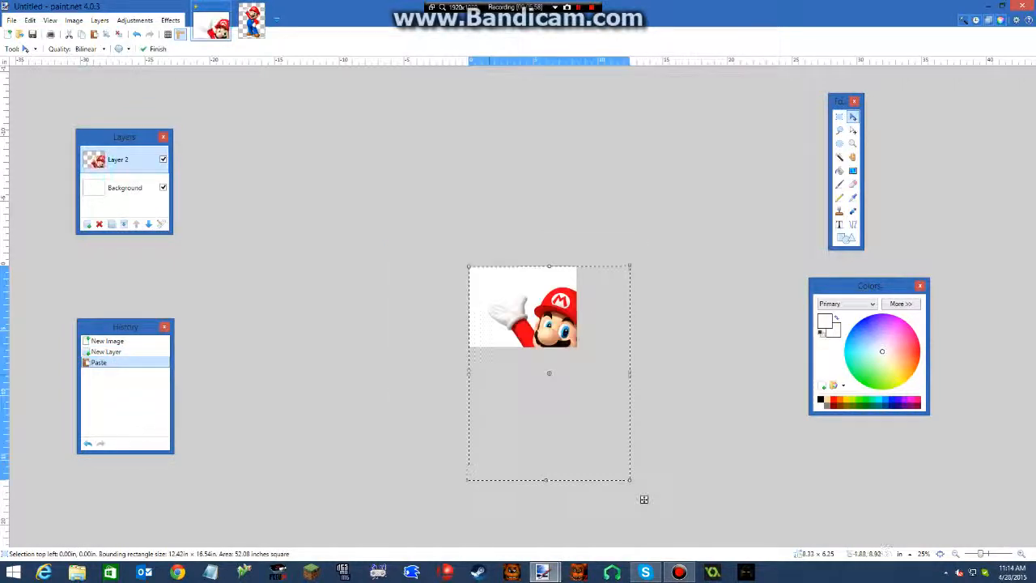
Resize the pasted Mario selection to about 3.29 × 3.60 in within the upper-left part of the canvas
left_click_drag(643, 500, 520, 321)
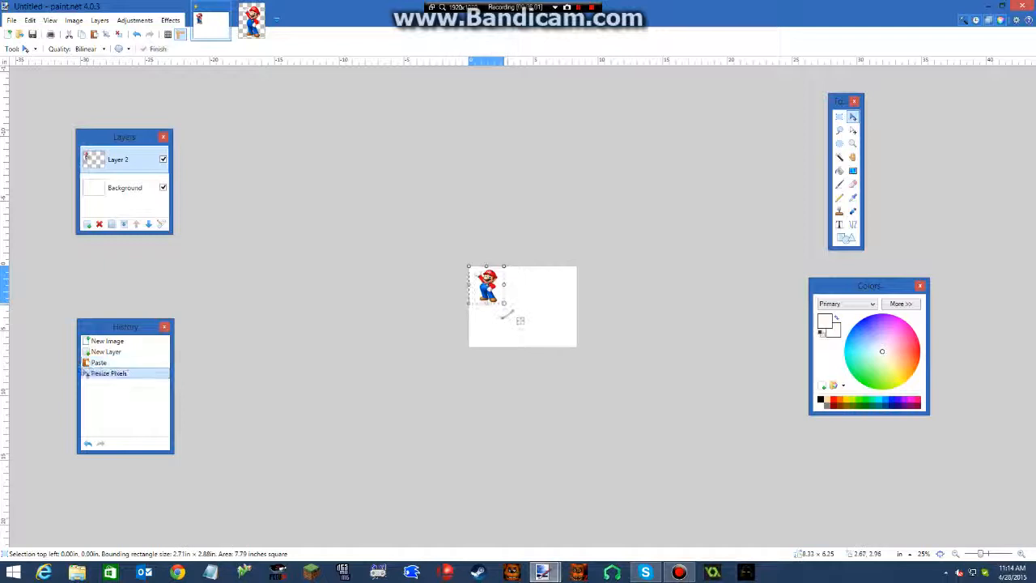
scroll(520, 320, "up", 5)
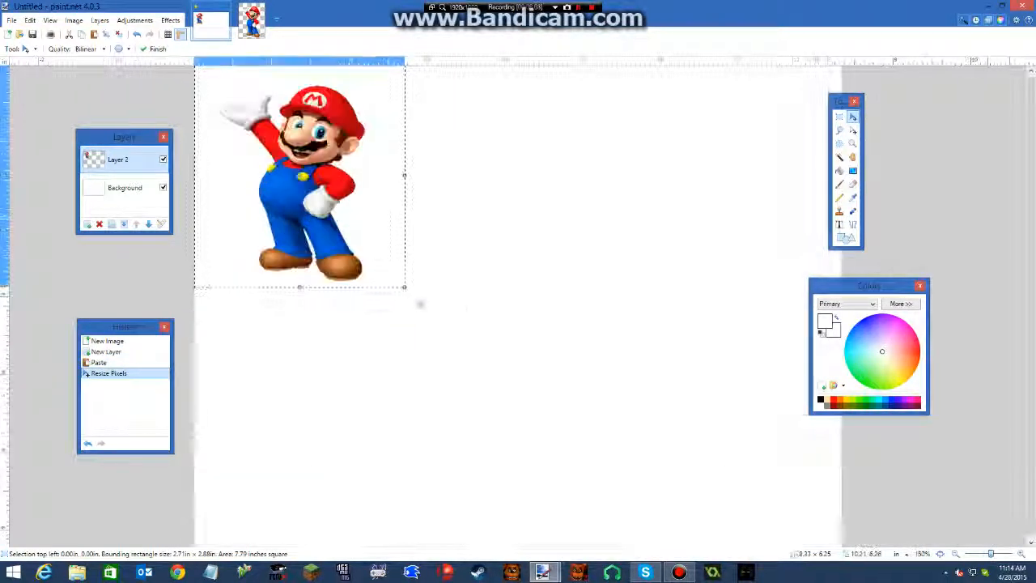
scroll(464, 311, "down", 1)
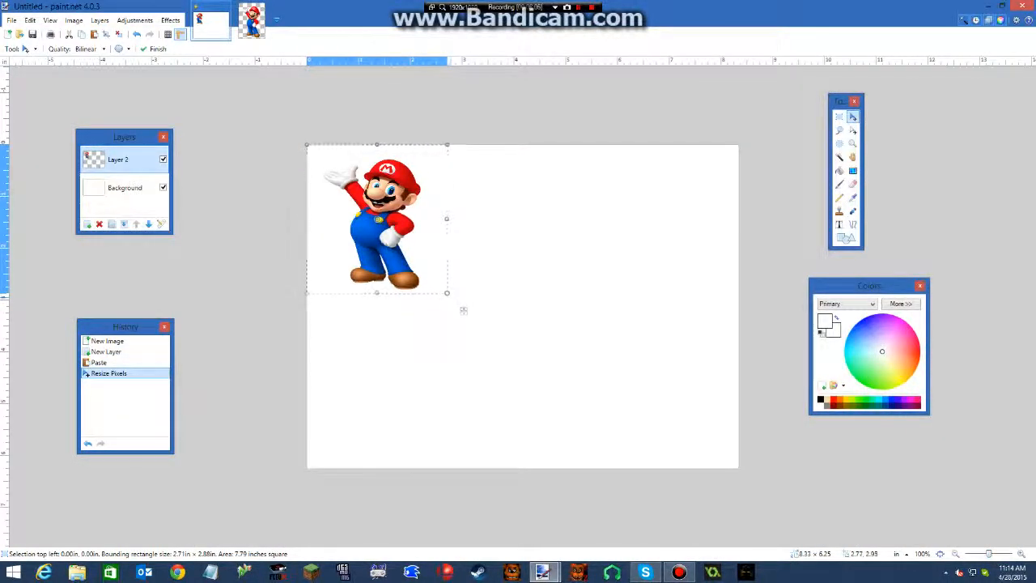
left_click_drag(464, 310, 493, 349)
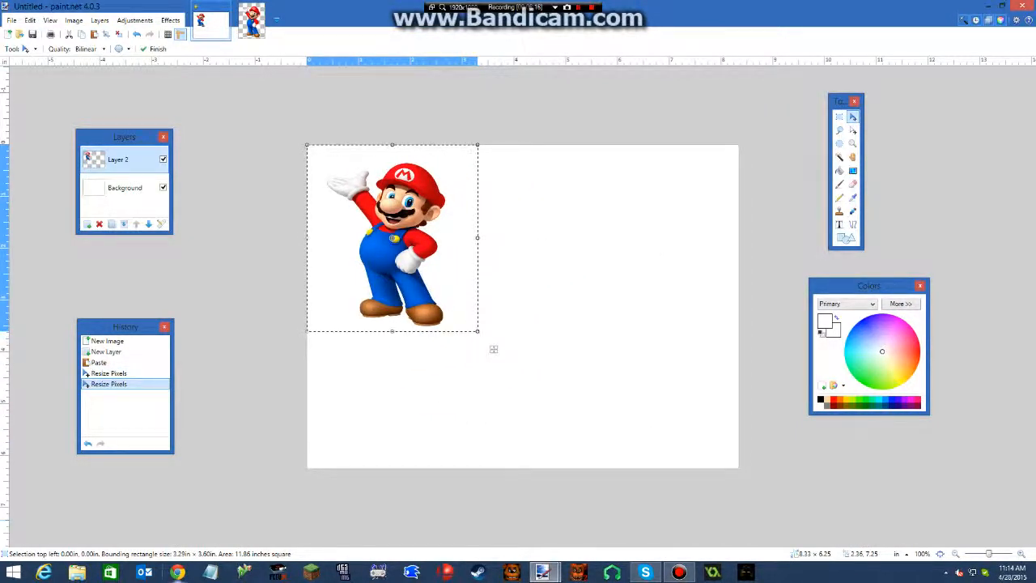
Switch to Chrome, search Google for luigi and open the image result of Luigi waving with his hand on his hip
left_click(178, 572)
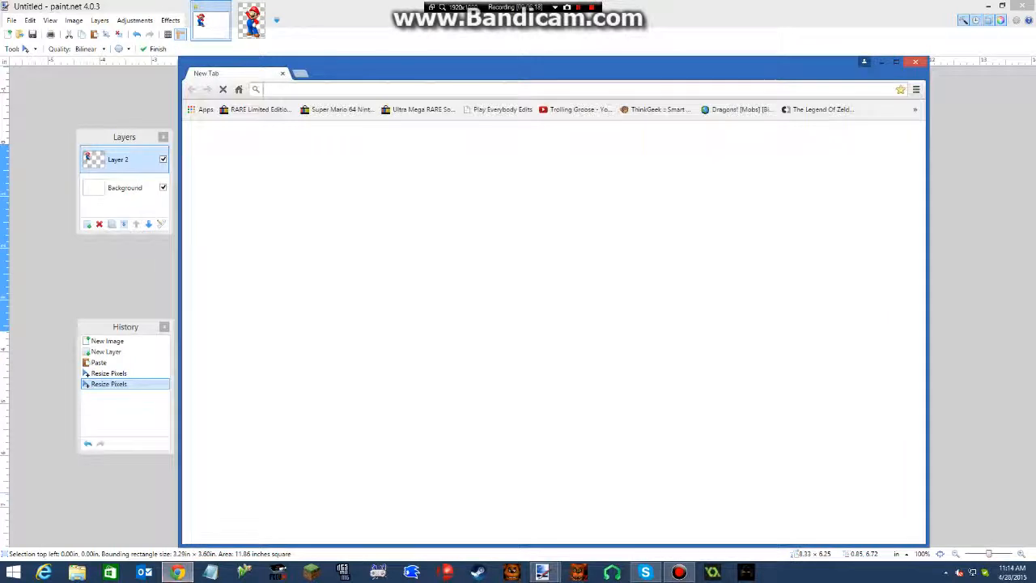
type("luigi")
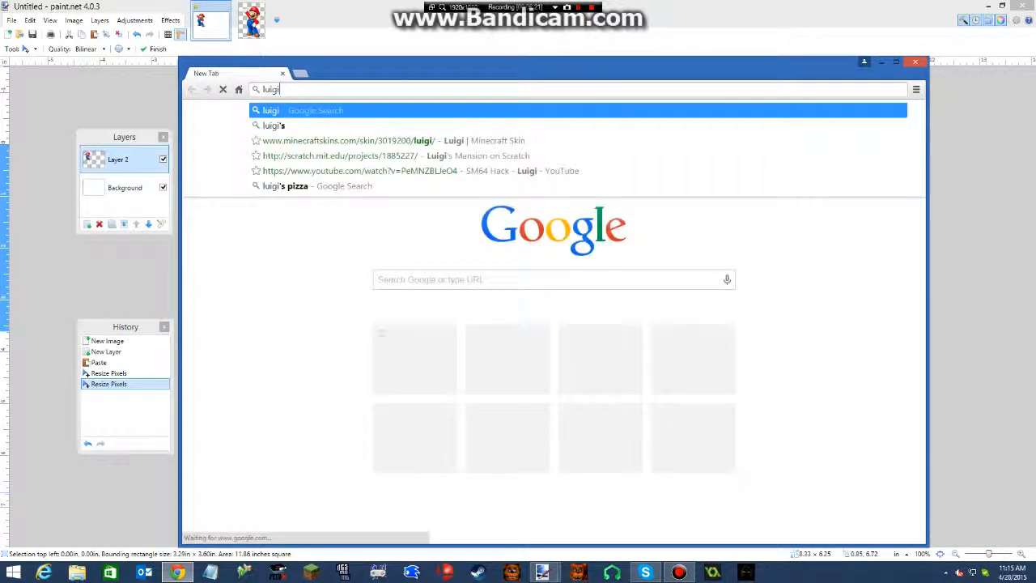
key("Return")
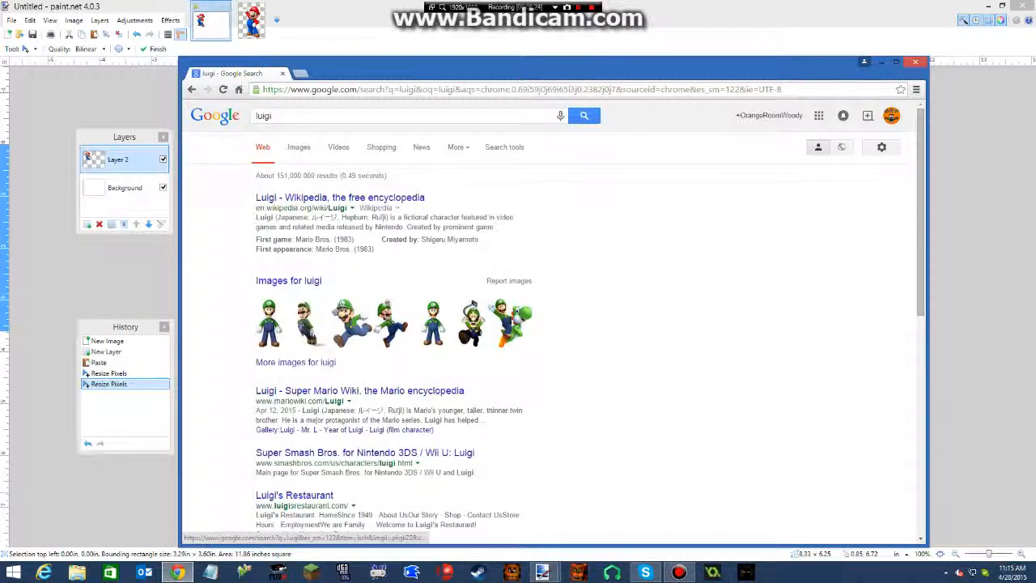
left_click(308, 323)
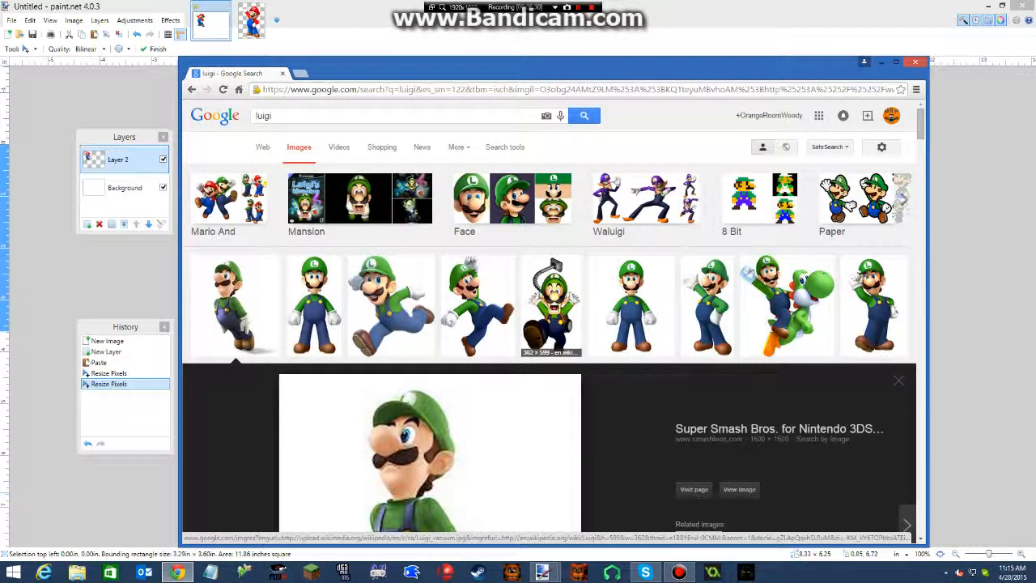
left_click(551, 306)
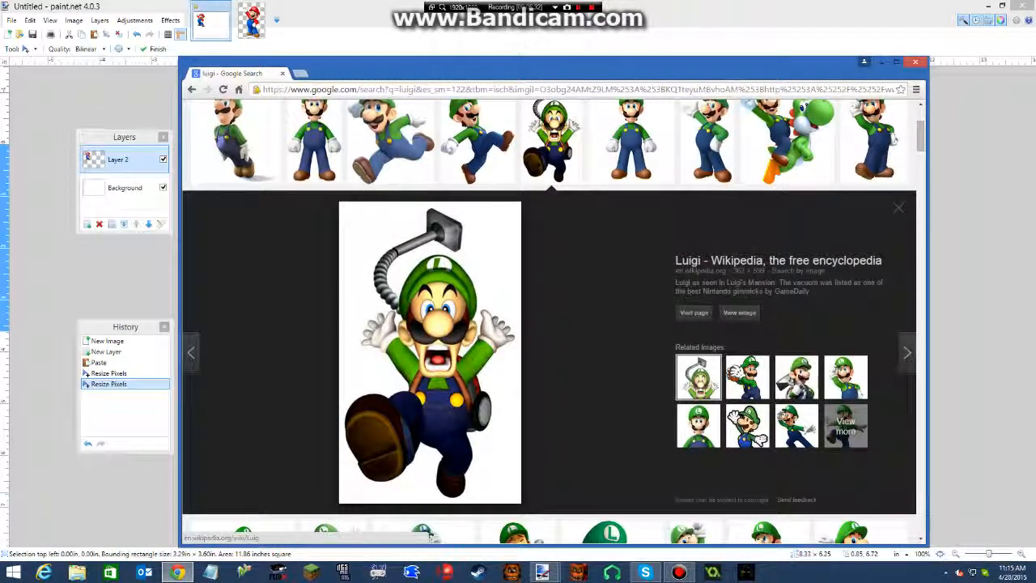
key("Right")
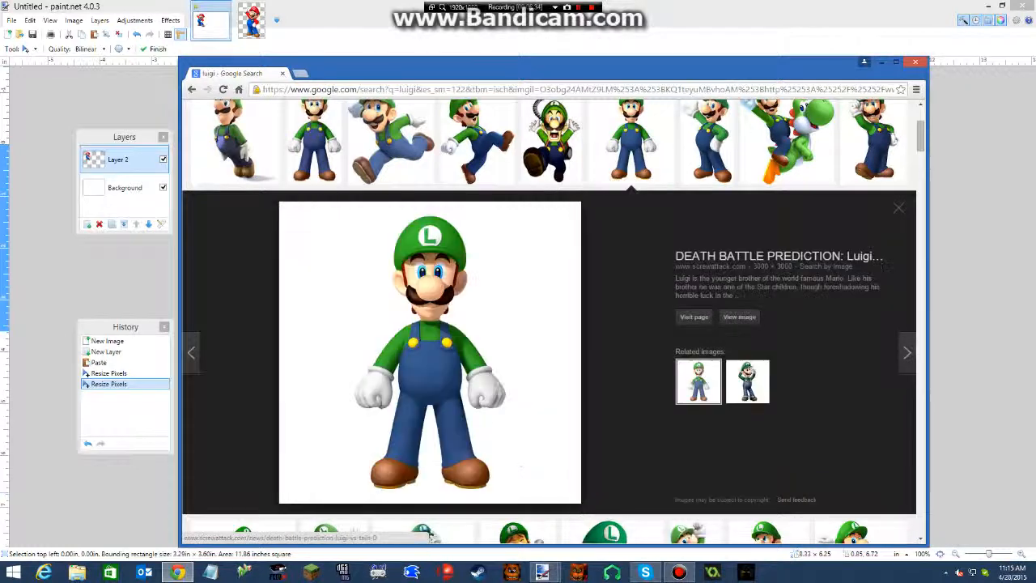
key("Right")
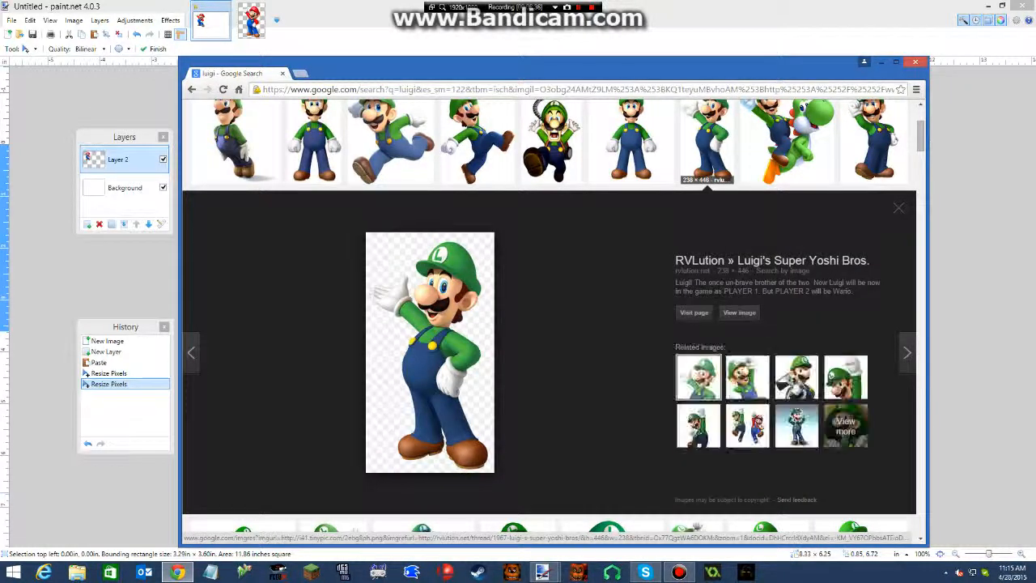
Transfer the waving Luigi picture from the browser into paint.net as a separate image
scroll(549, 324, "up", 1)
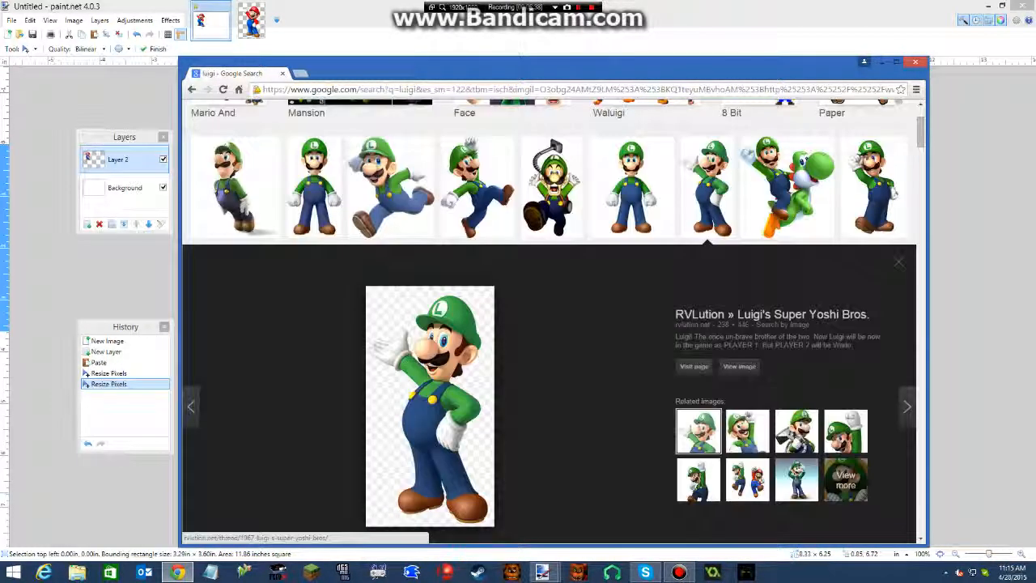
left_click_drag(429, 405, 939, 258)
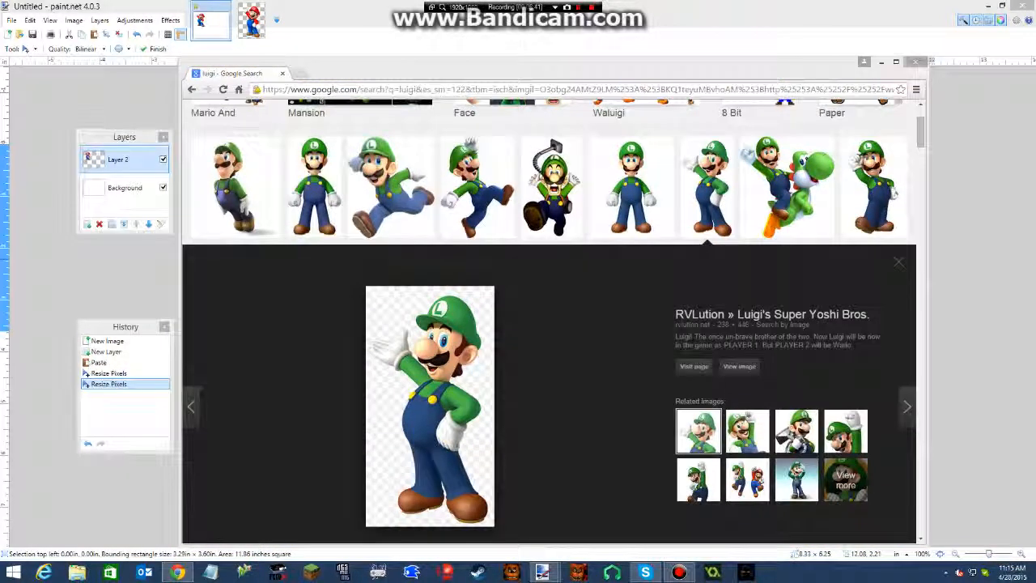
left_click(998, 128)
left_click_drag(494, 349, 494, 349)
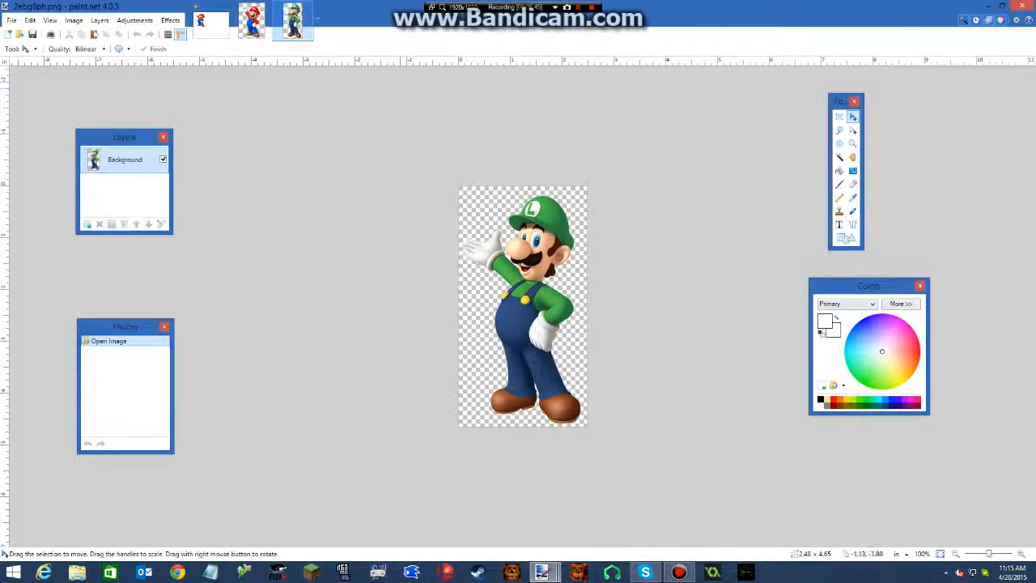
Return to the Untitled image and deselect the resized Mario
left_click(211, 23)
key("ctrl+d")
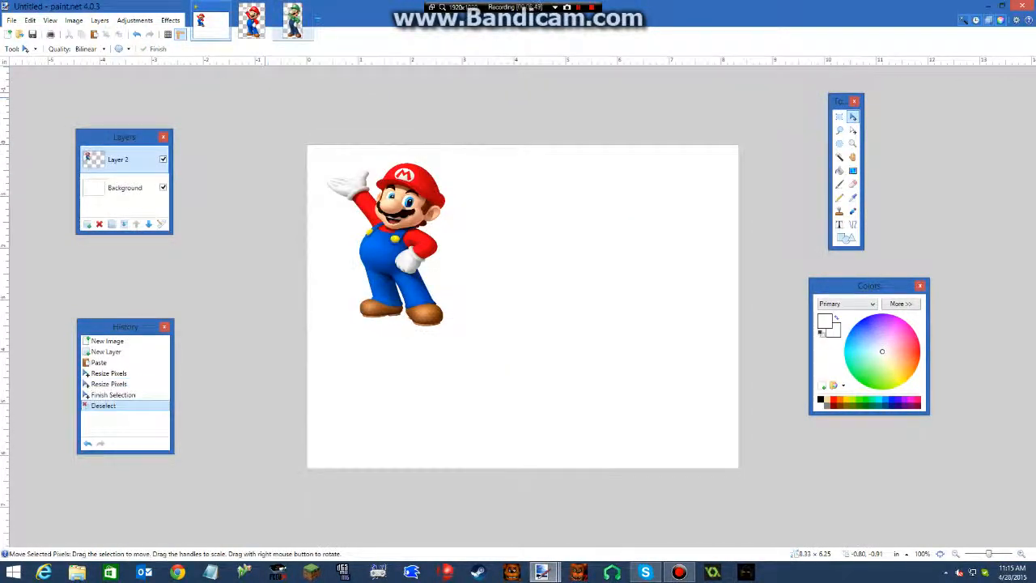
Select the entire Luigi image with Rectangle Select and copy it
left_click(292, 22)
left_click(251, 21)
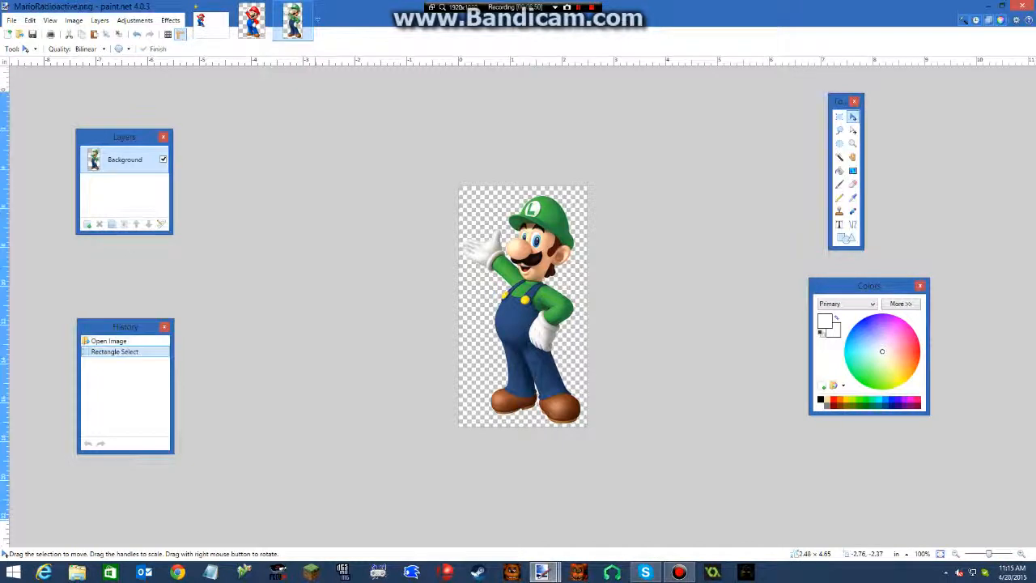
left_click(292, 21)
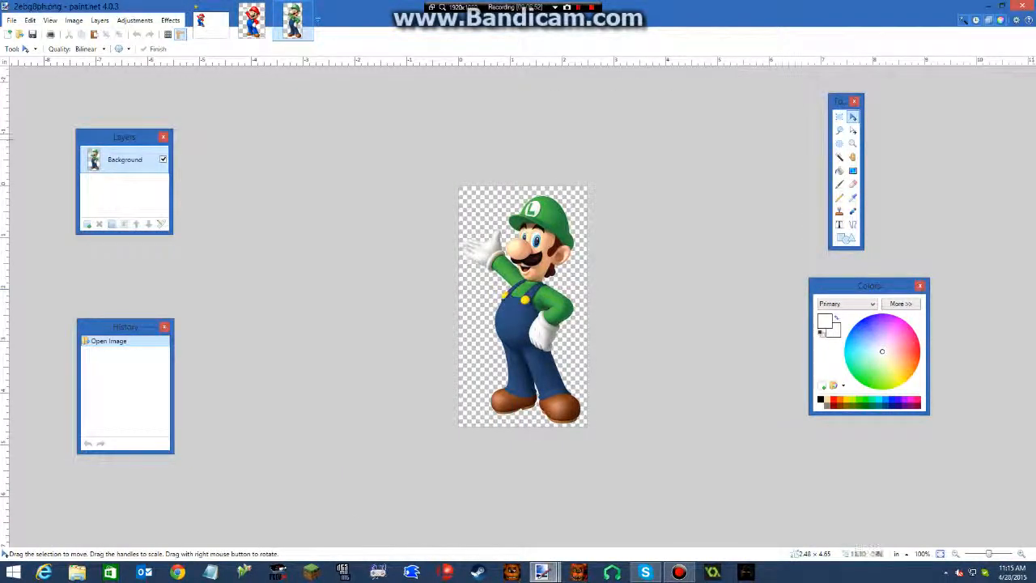
key("s")
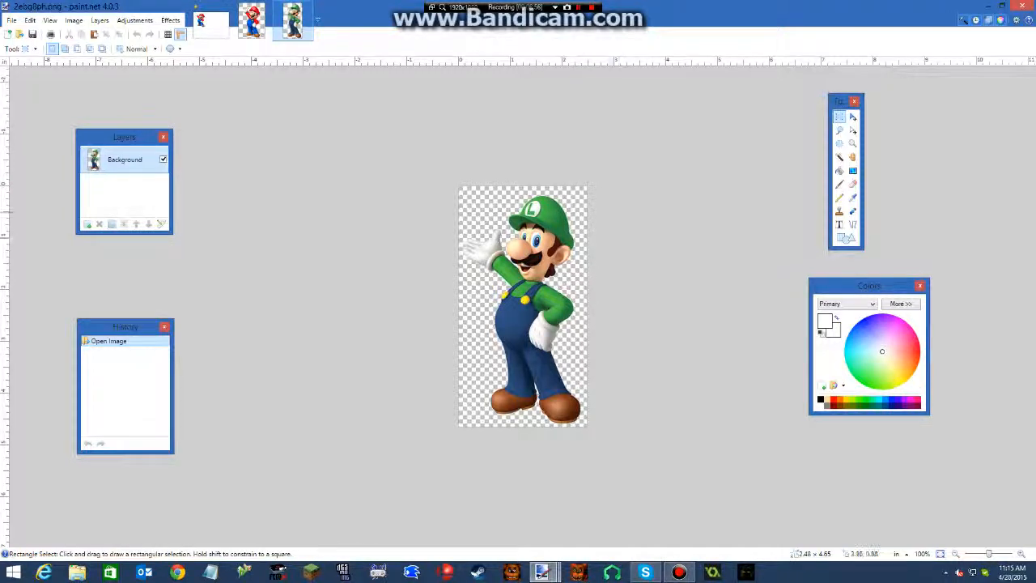
left_click_drag(589, 185, 457, 429)
left_click(81, 34)
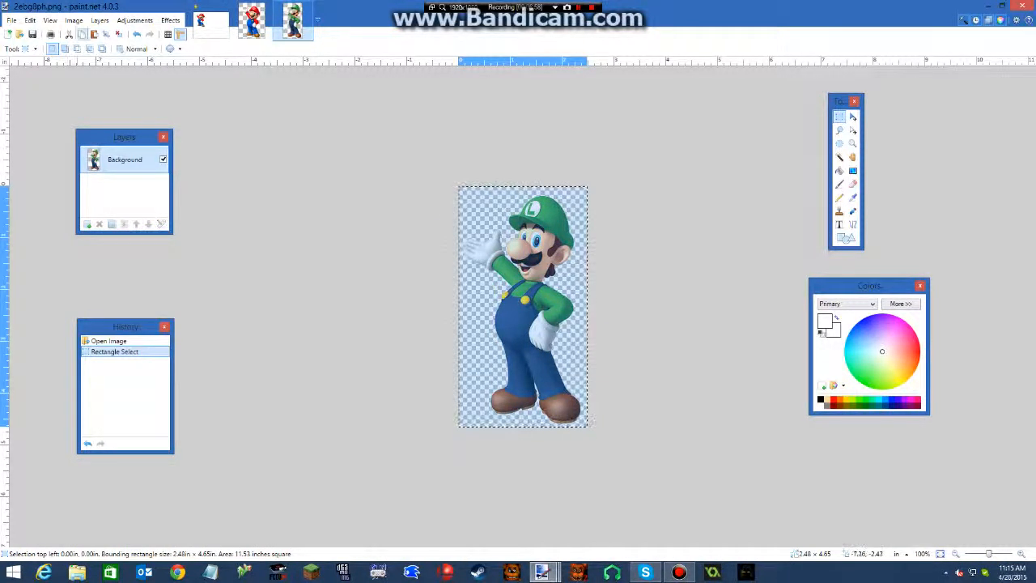
Paste Luigi into a new layer of the Untitled image, placing him slightly smaller at the canvas's lower right, and deselect him
left_click(211, 23)
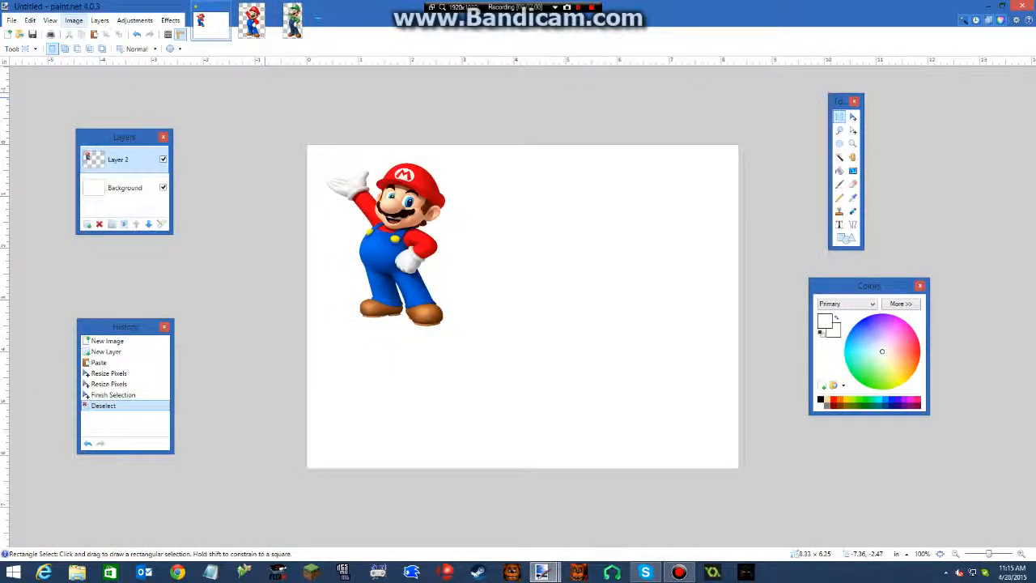
left_click(30, 21)
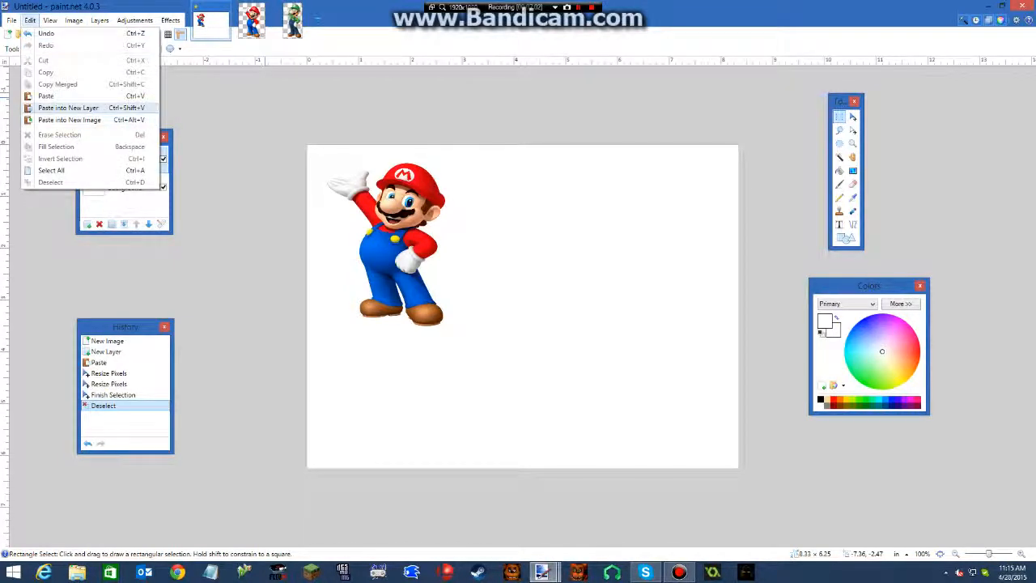
left_click(68, 108)
left_click_drag(446, 407, 669, 474)
key("ctrl+d")
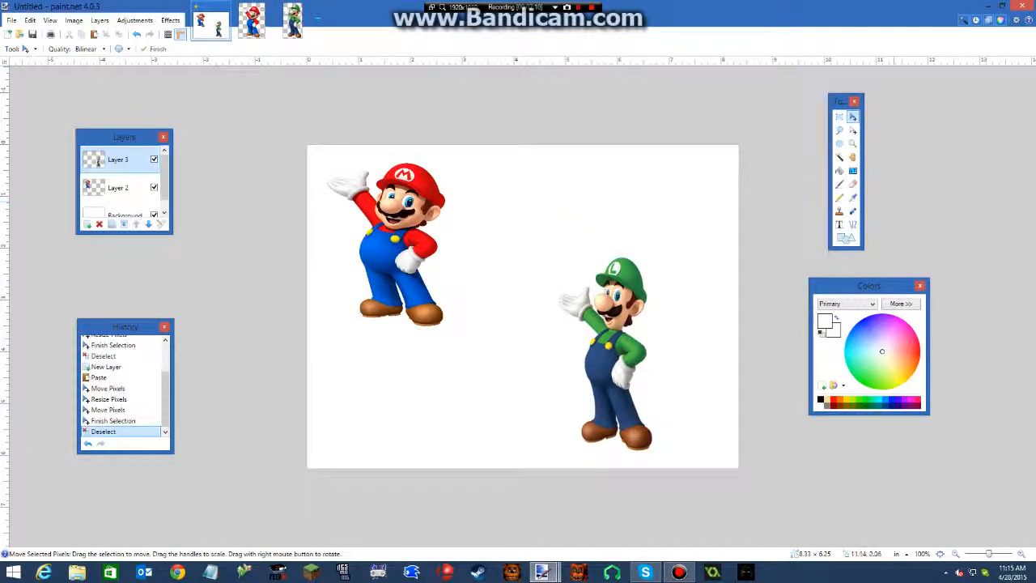
Add the red text "MARIO" in 72-point Pipe Dream beside Mario, near the canvas's upper edge
left_click(839, 224)
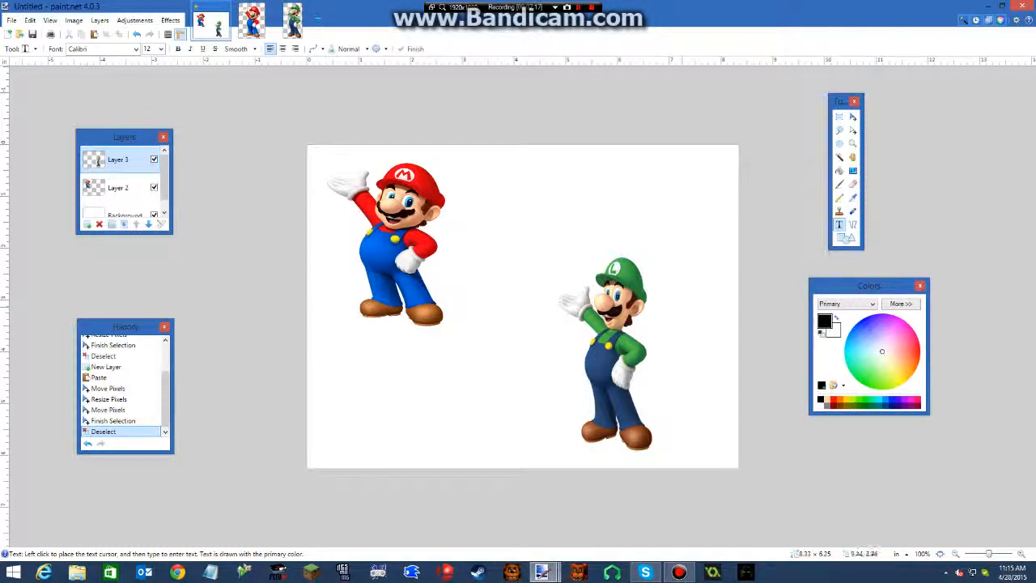
left_click(161, 49)
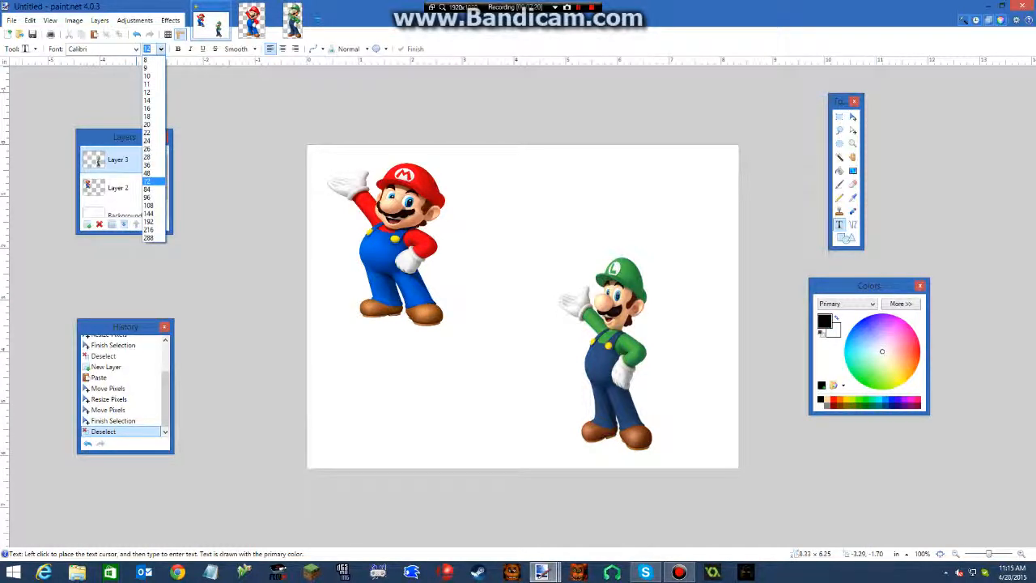
left_click(152, 181)
left_click(531, 230)
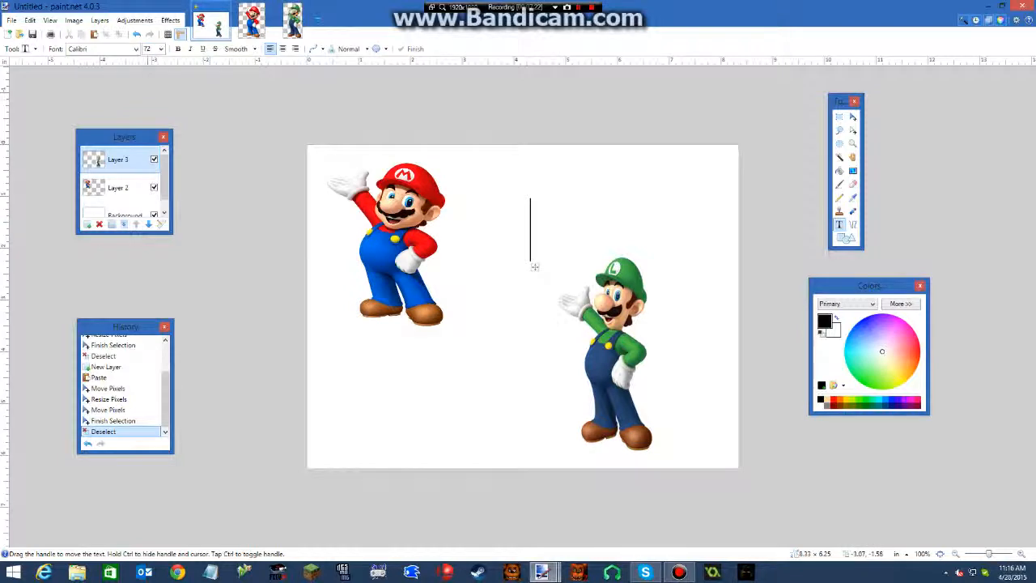
left_click(136, 49)
scroll(142, 211, "down", 15)
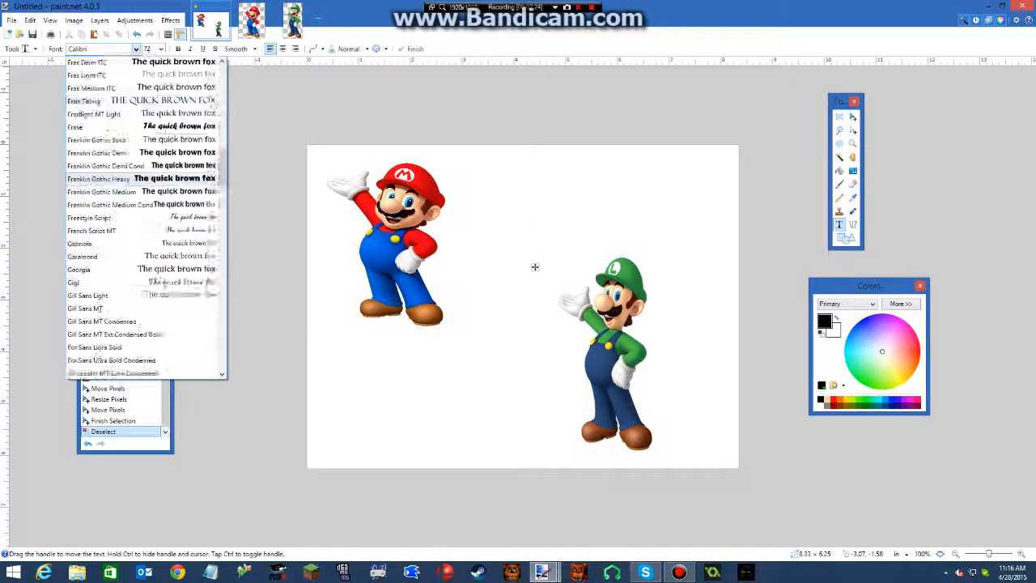
scroll(142, 219, "down", 20)
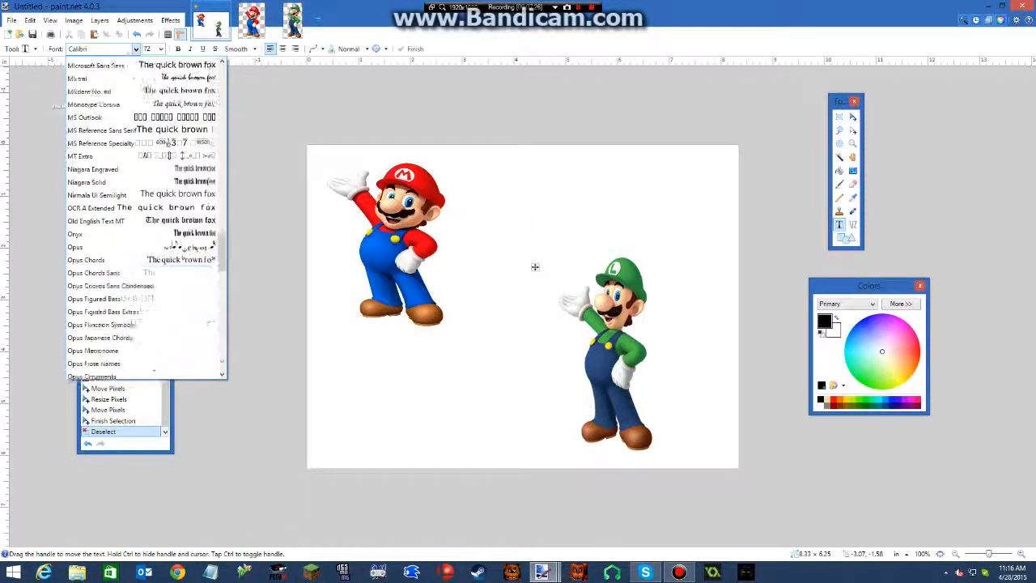
scroll(142, 215, "down", 6)
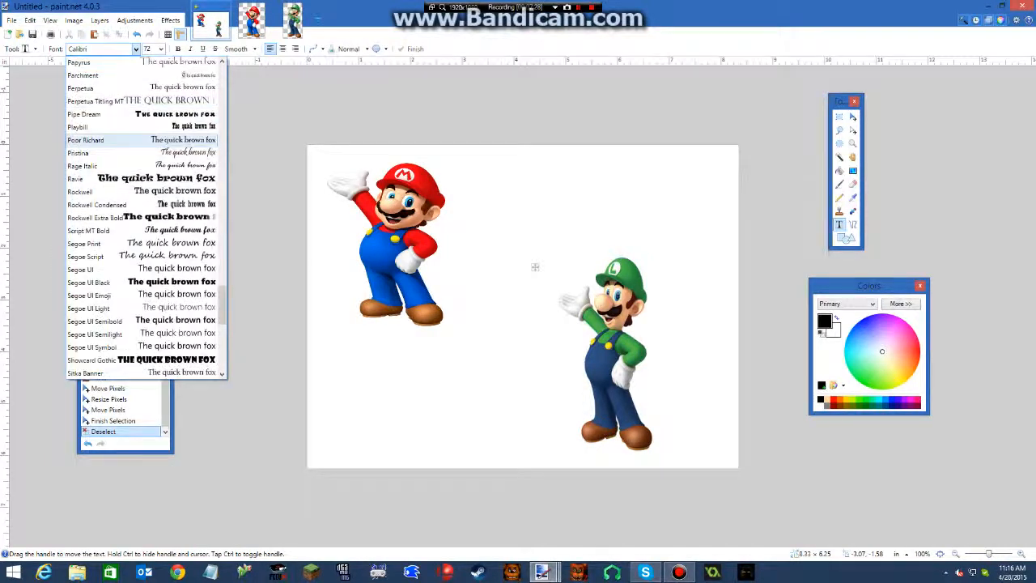
key("Return")
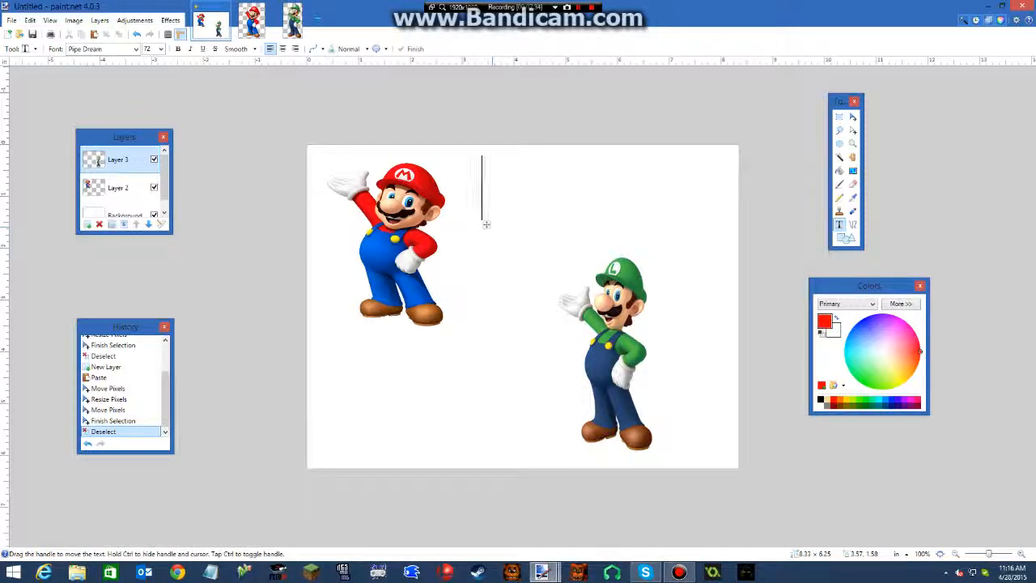
type("MARIO")
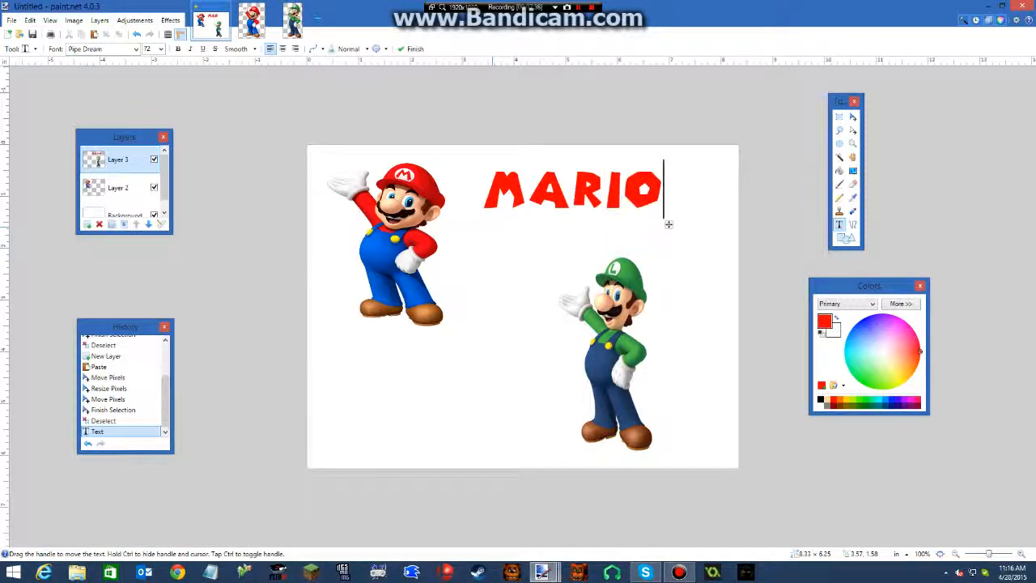
left_click_drag(669, 224, 649, 228)
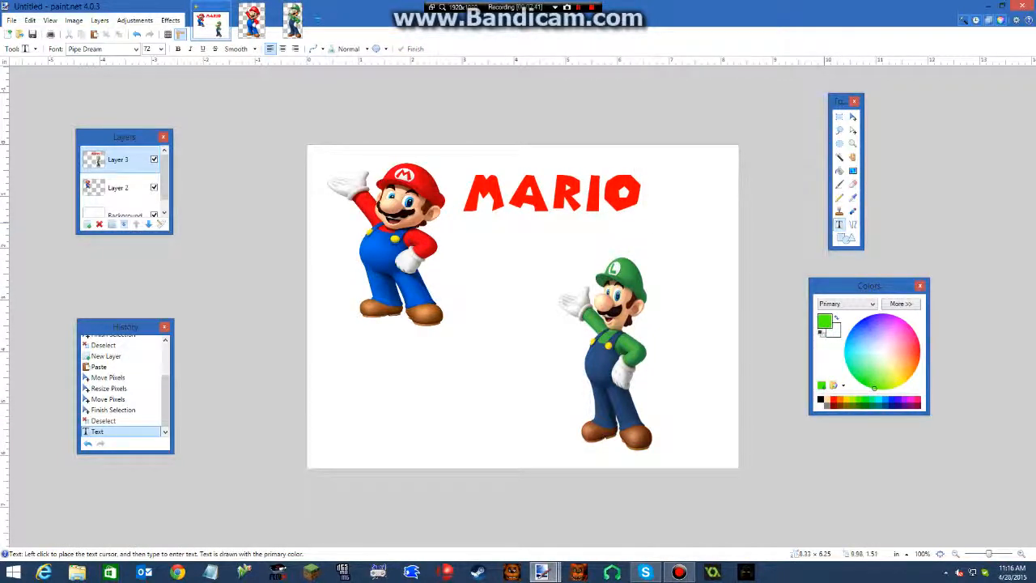
Add the green text "LUIGI" in the same font near the canvas's lower edge, just beside Luigi
left_click(353, 349)
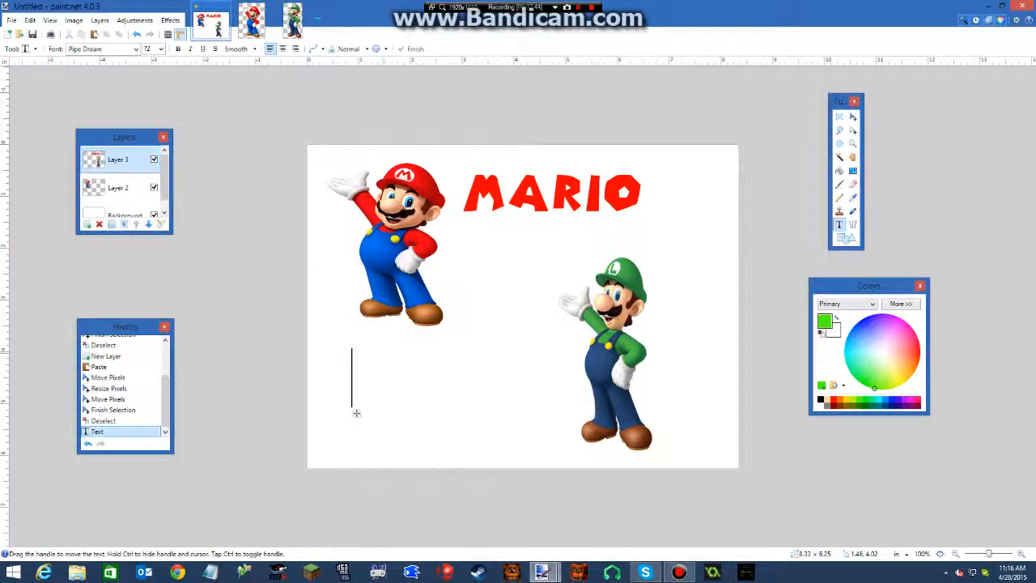
type("LUIGI")
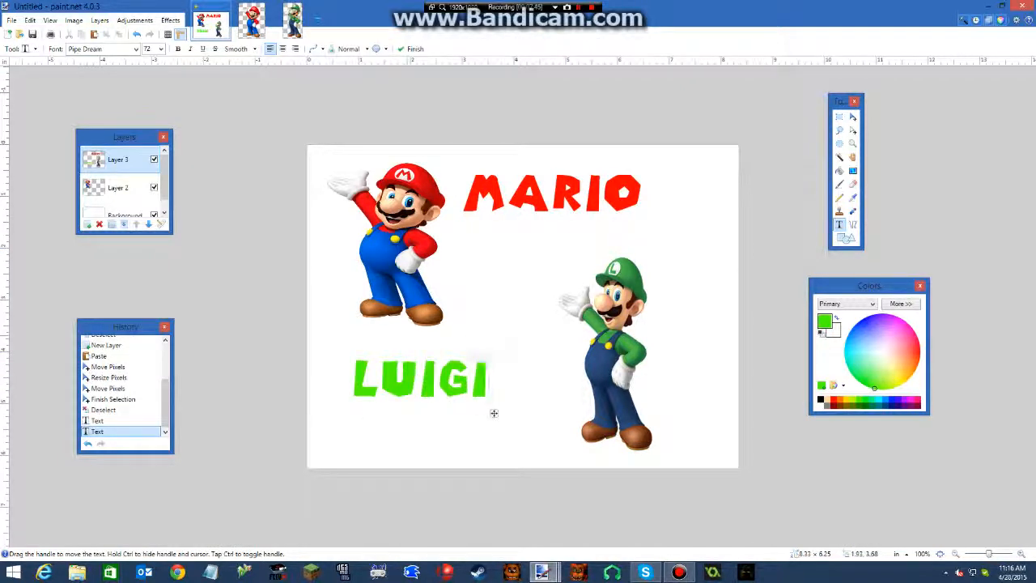
left_click_drag(493, 413, 552, 431)
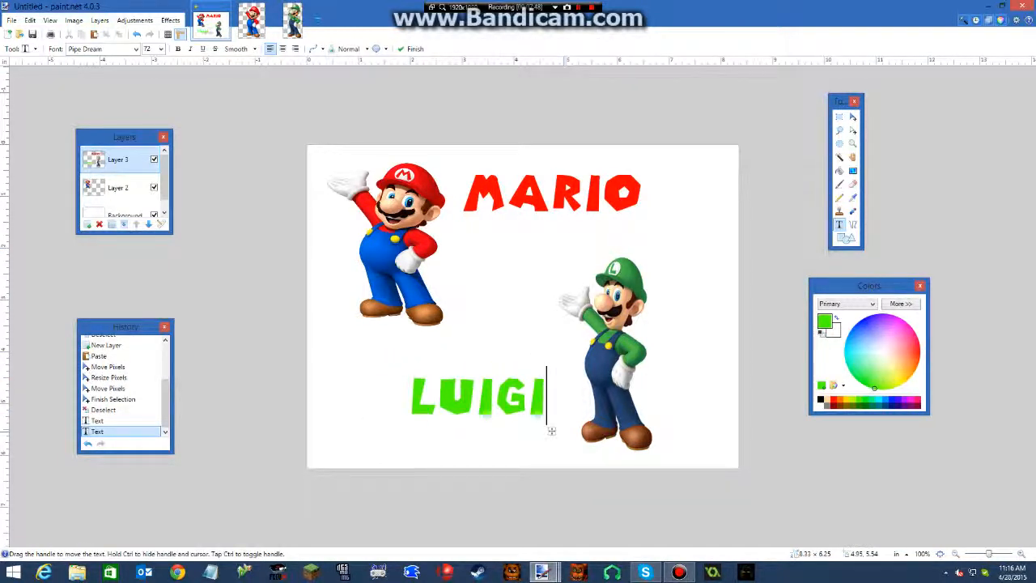
key("Escape")
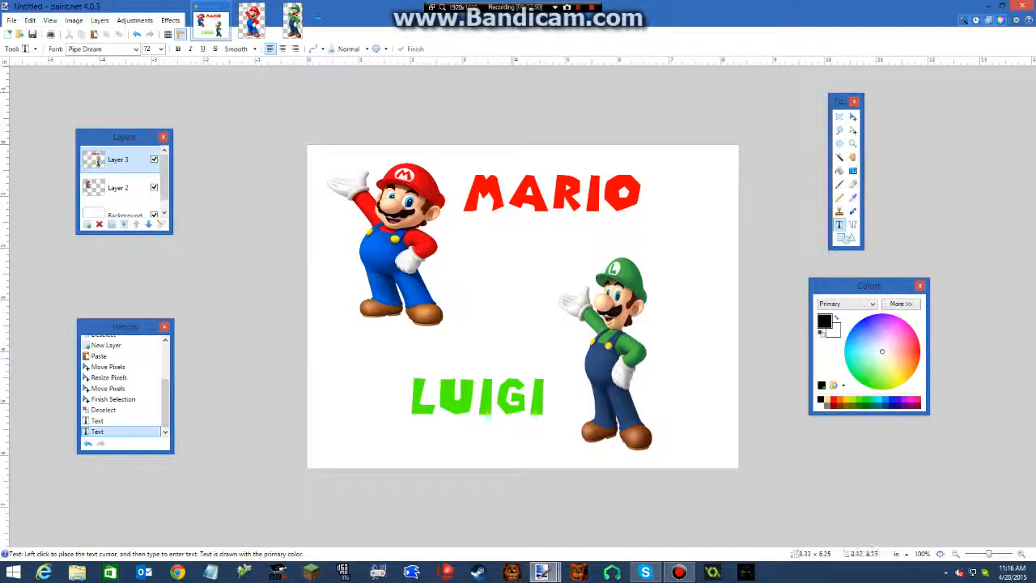
Add a black "&" between the two names, enlarge it to size 216 and centre it in the gap
left_click(480, 283)
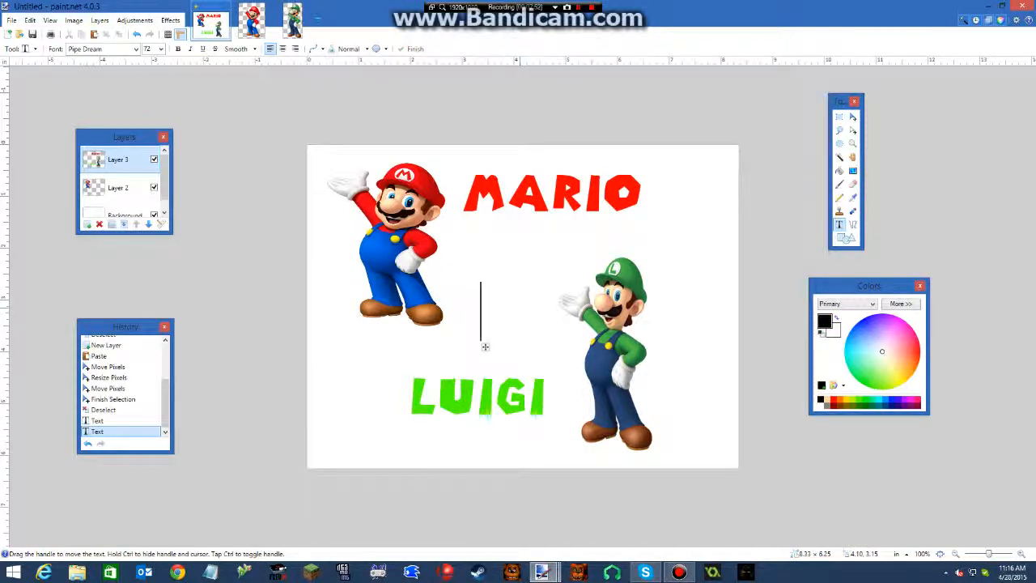
type("E")
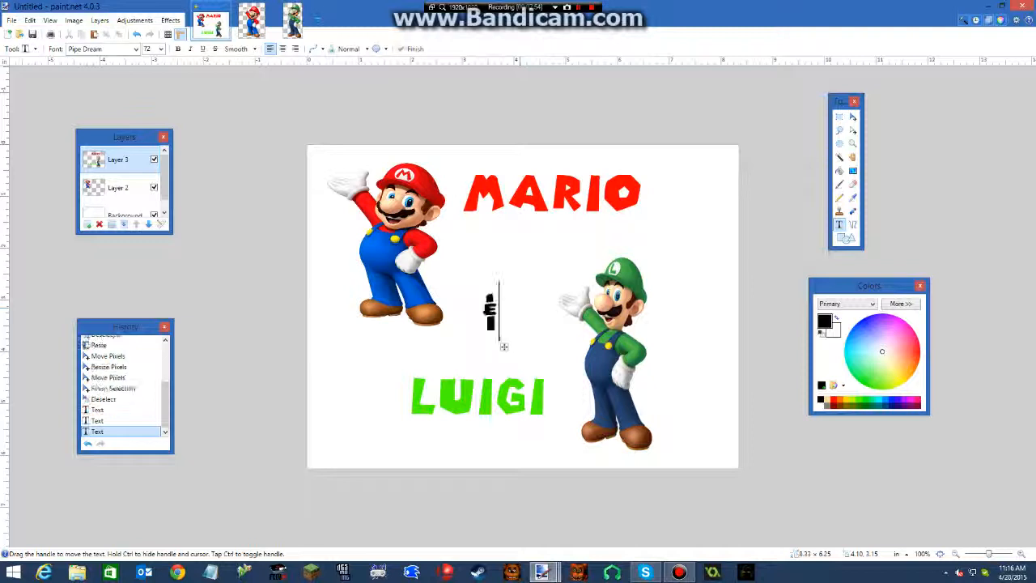
left_click_drag(503, 346, 495, 299)
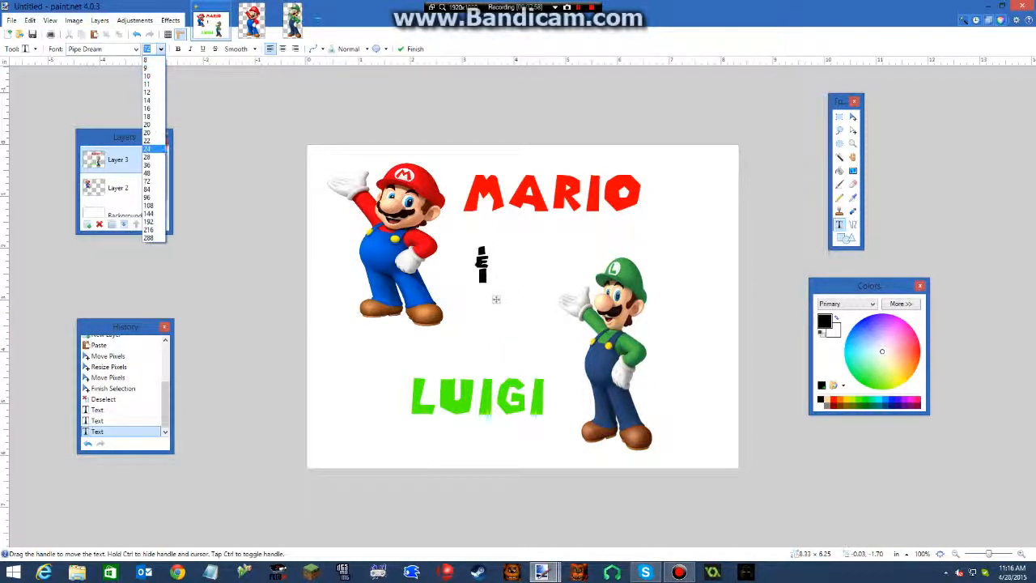
left_click(149, 189)
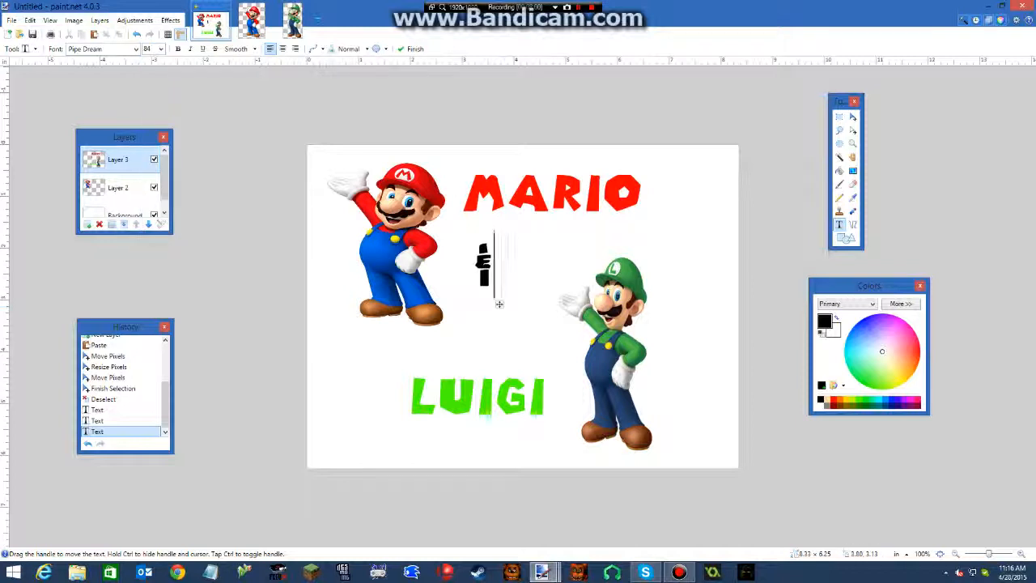
left_click(161, 49)
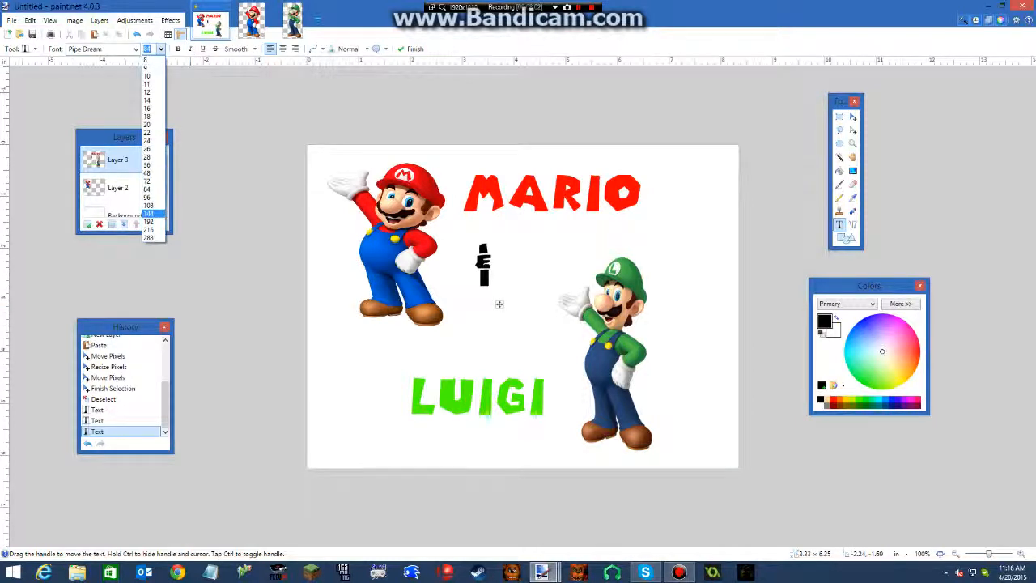
key("Return")
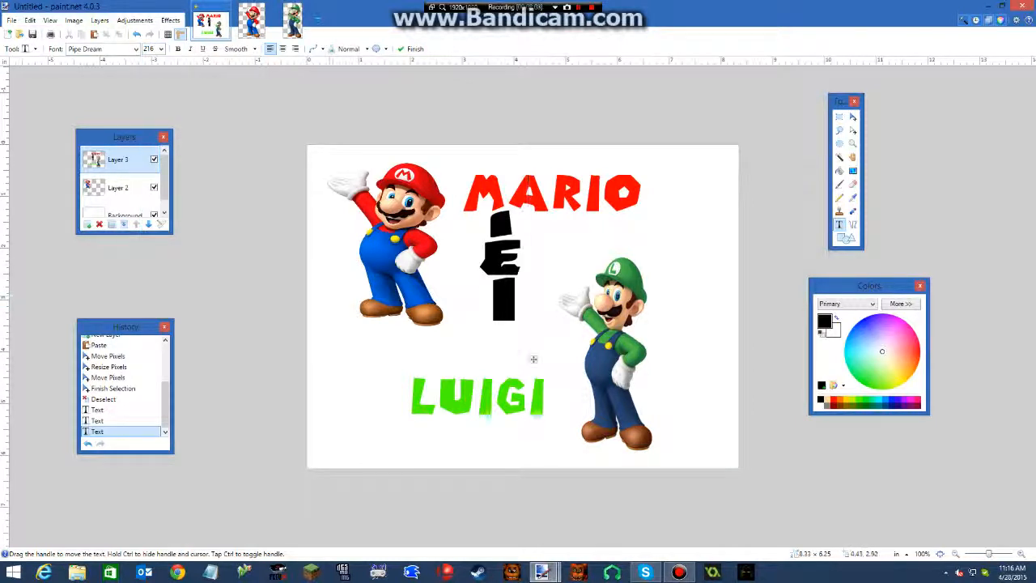
left_click_drag(533, 358, 527, 385)
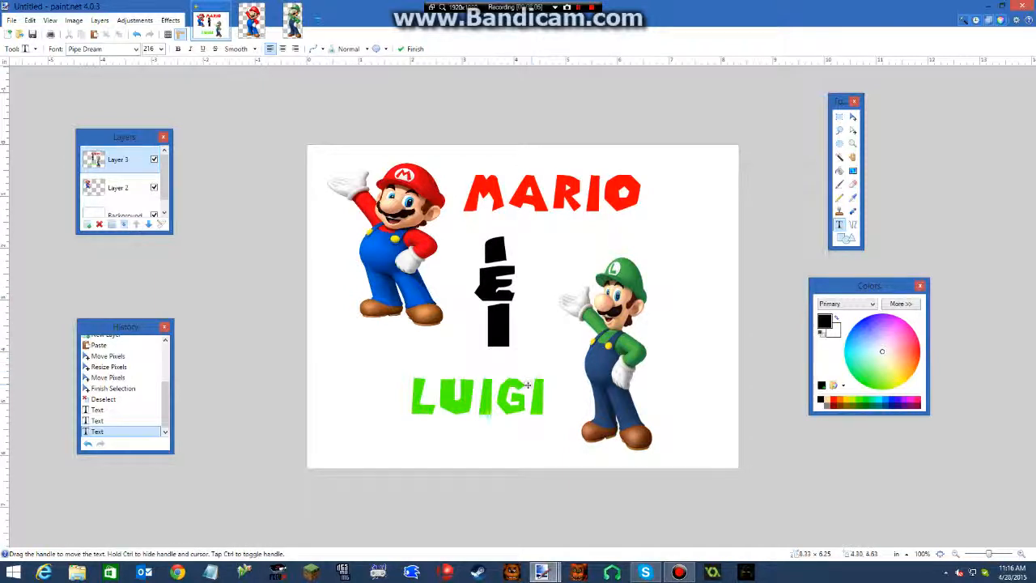
left_click(527, 437)
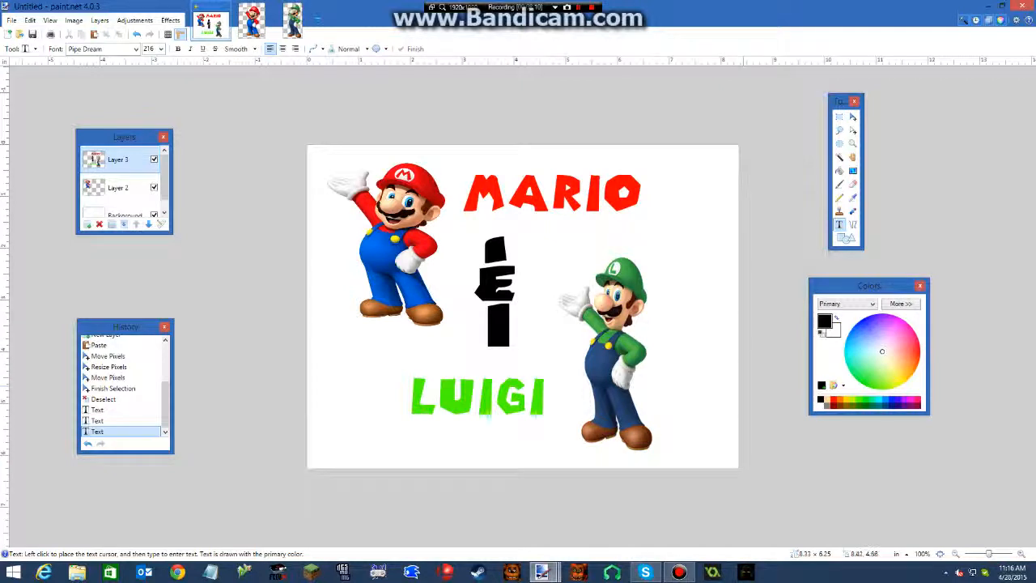
Go to the MarioRadioactive image with the Magic Wand active and deselect the picture
left_click(841, 170)
left_click(252, 24)
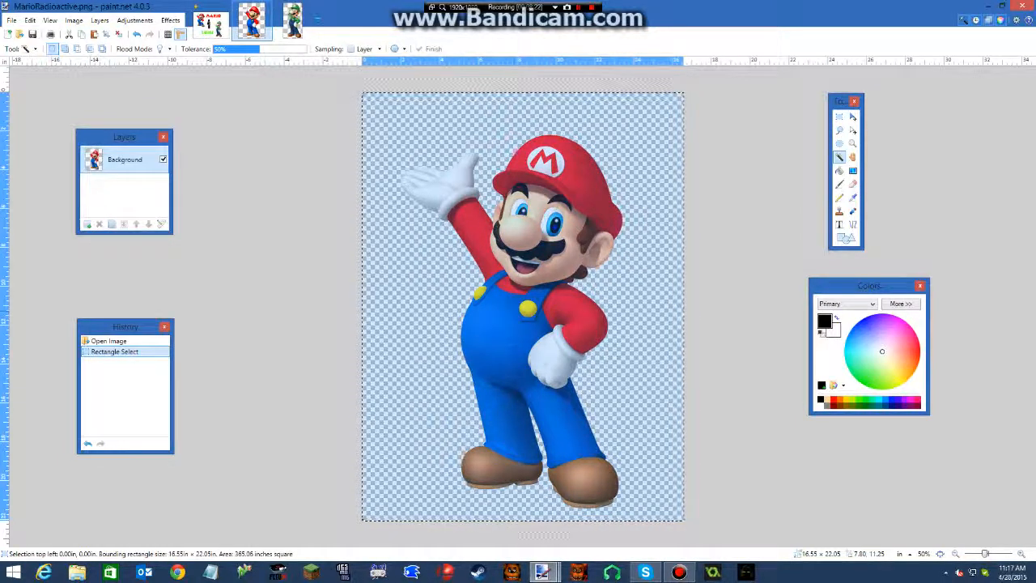
key("ctrl+d")
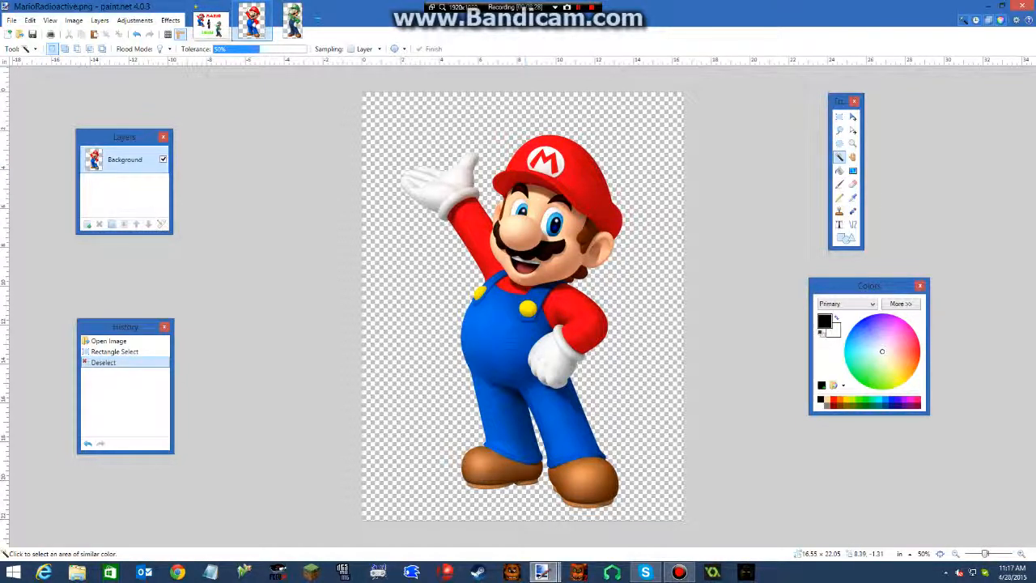
Select Mario's blue overalls with the Magic Wand, trying a tolerance of 69% and settling on 47%
left_click(505, 322)
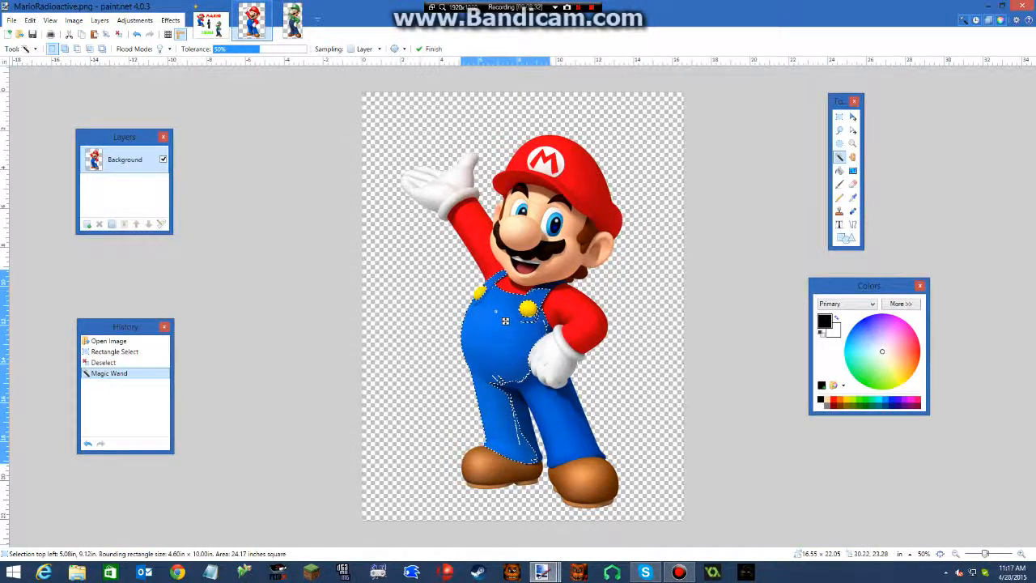
key("ctrl+minus")
key("ctrl+plus")
key("ctrl+plus")
key("ctrl+plus")
key("ctrl+minus")
key("ctrl+minus")
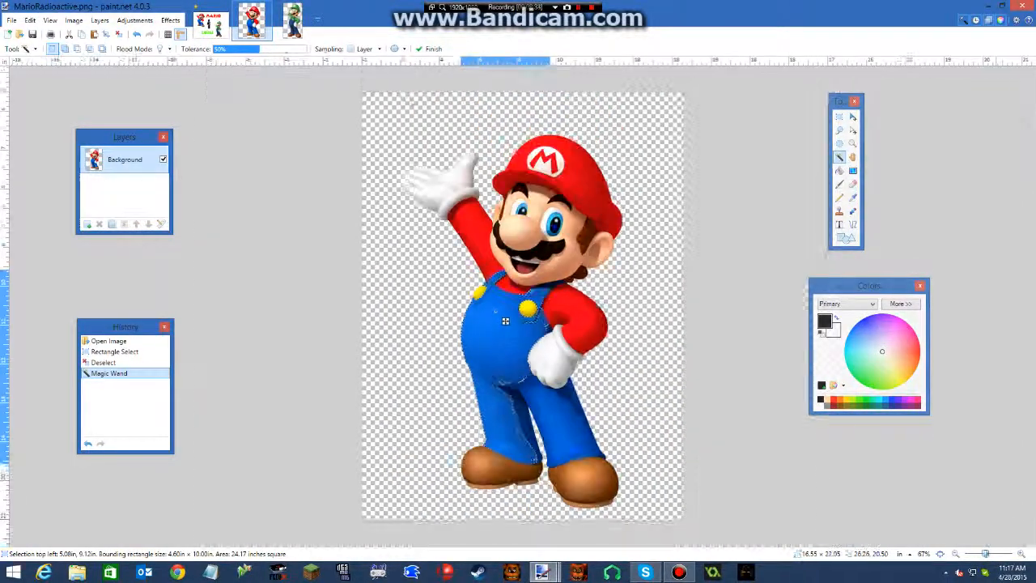
key("ctrl+plus")
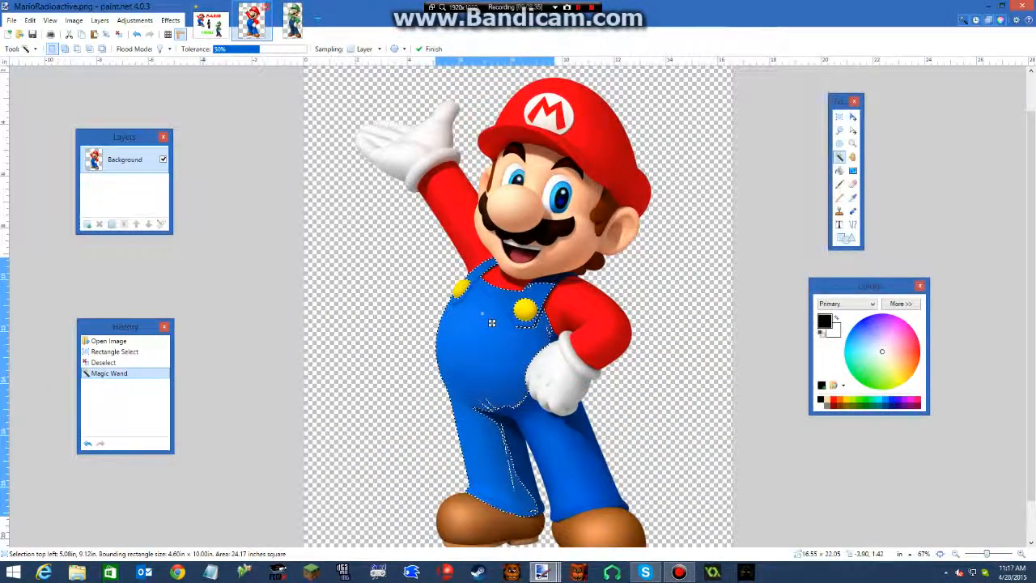
left_click(277, 49)
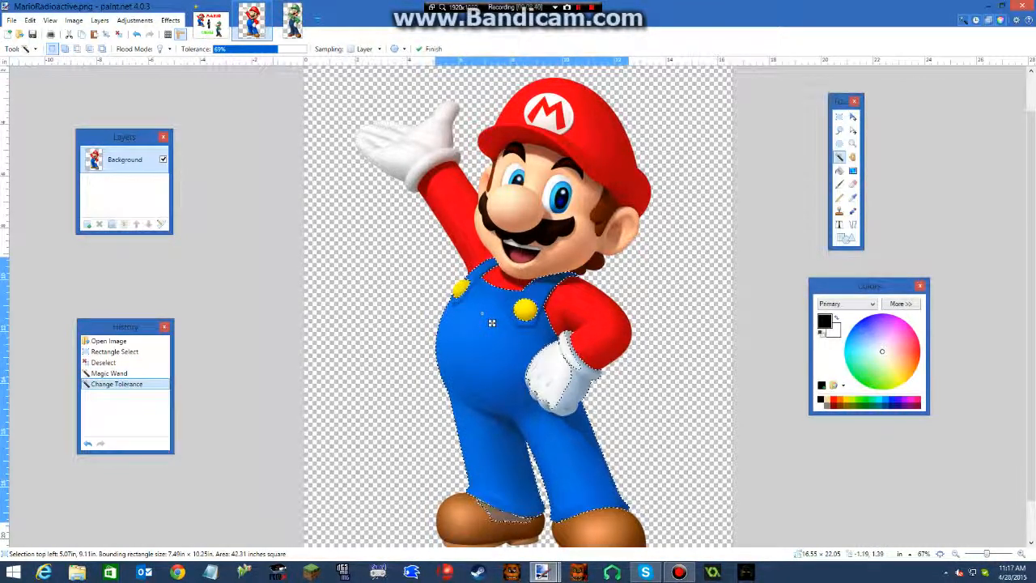
mouse_move(278, 49)
left_mouse_down()
mouse_move(227, 50)
mouse_move(307, 50)
mouse_move(257, 49)
left_mouse_up()
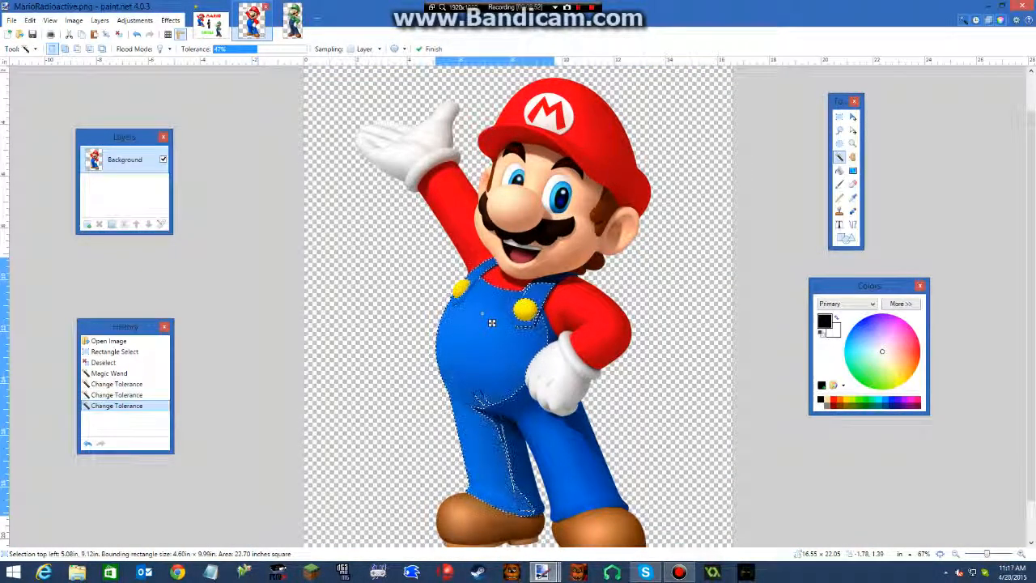
Paste the selected overalls into the Untitled image, shrink them and move them over the small Mario
left_click(212, 24)
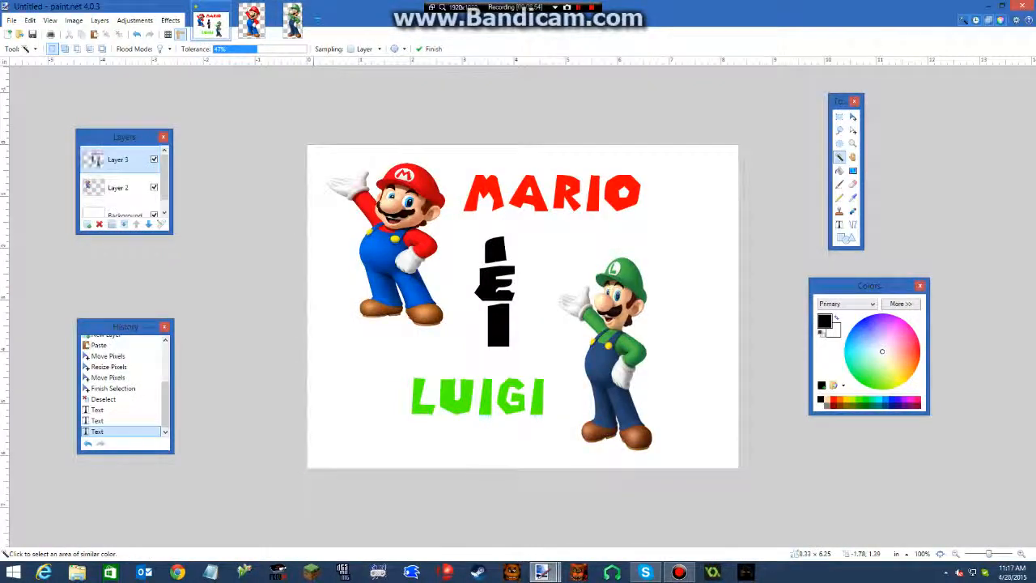
key("ctrl+v")
left_click(517, 377)
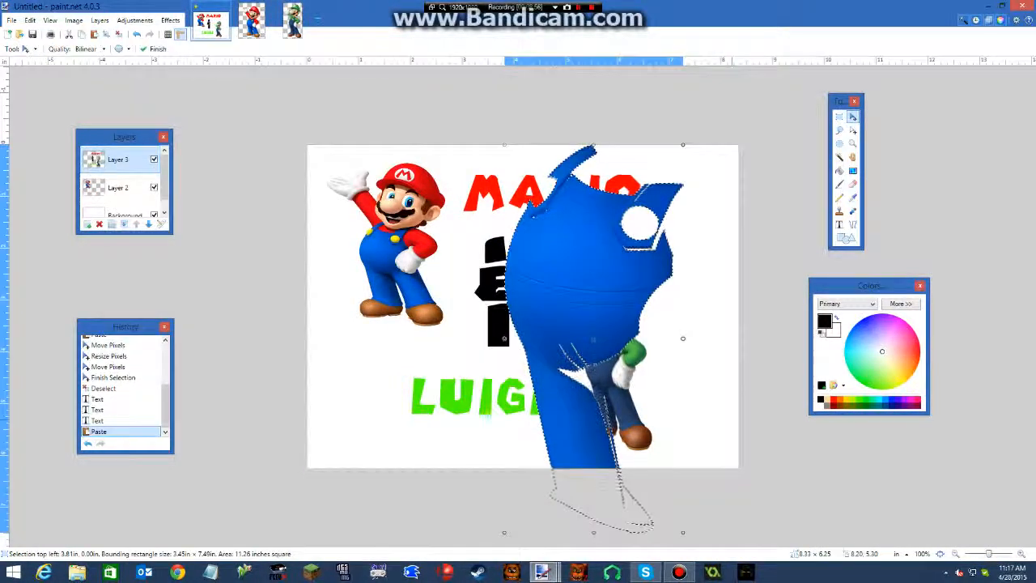
left_click_drag(682, 531, 437, 391)
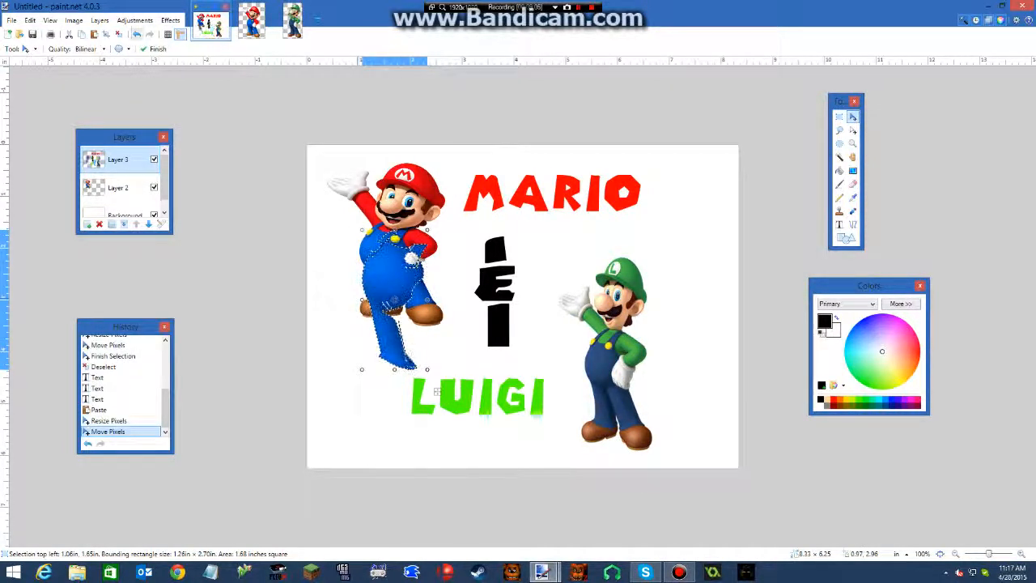
Undo every edit in the Untitled image, including the texts, pasted pictures and added layers, back to the blank new image
left_click(137, 34)
left_click(136, 34)
left_click(137, 34)
left_click(137, 34)
left_click(137, 34)
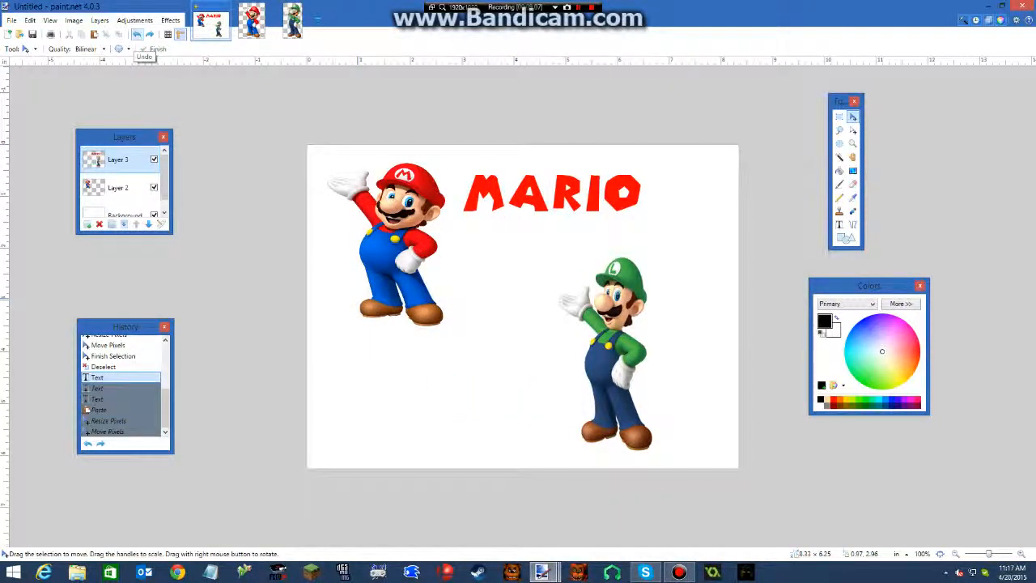
left_click(137, 34)
left_click(137, 34)
left_click(137, 34)
left_click(137, 34)
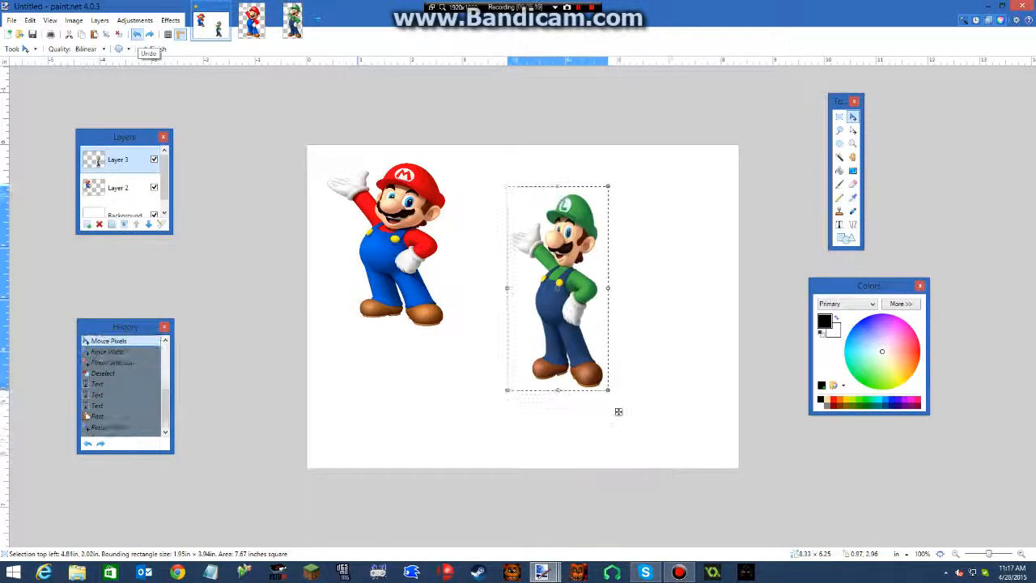
left_click(137, 34)
left_click(137, 34)
left_click(137, 34)
left_click(137, 34)
left_click(137, 34)
left_click(137, 34)
left_click(137, 34)
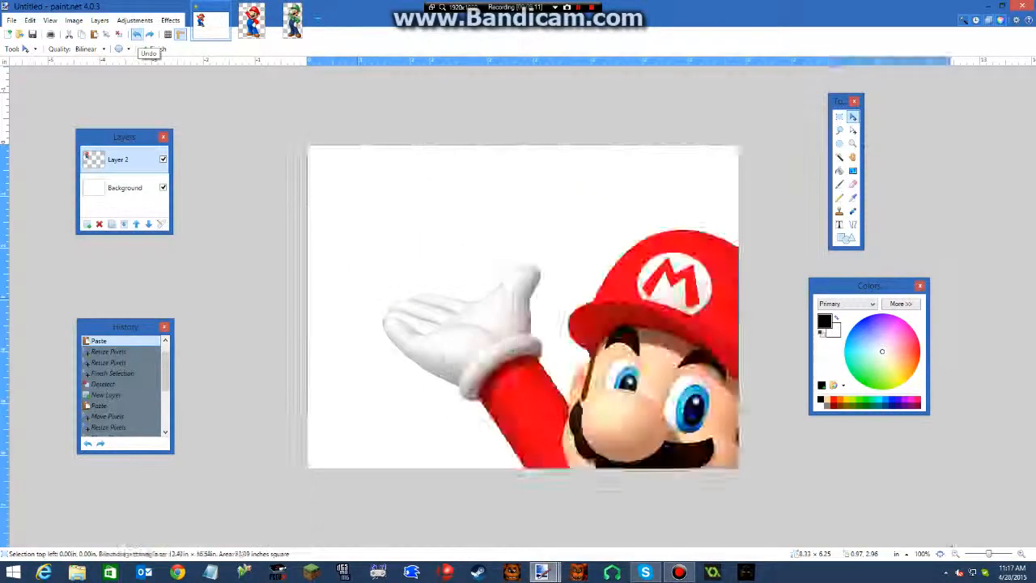
left_click(137, 34)
left_click(137, 34)
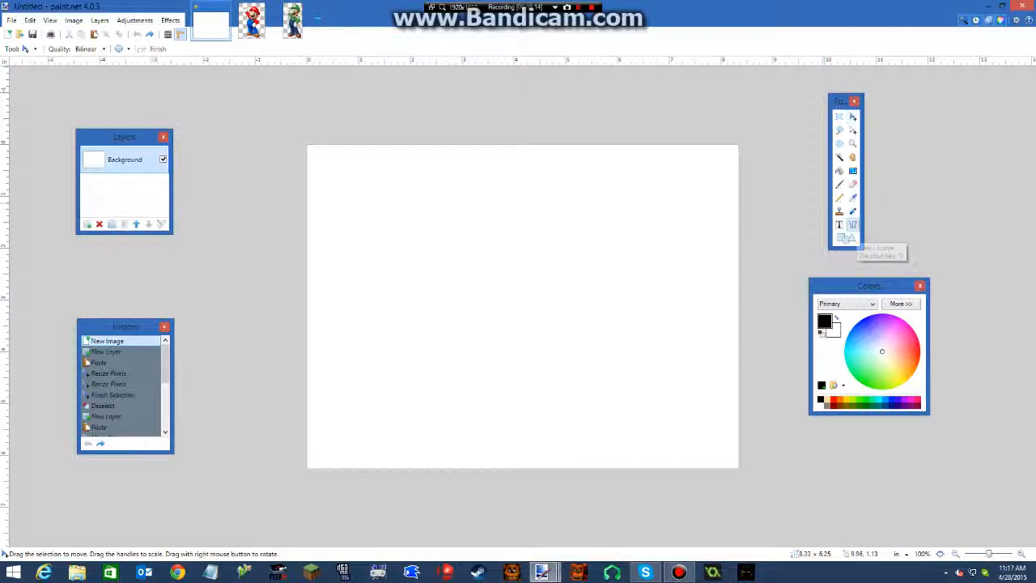
Draw a diagonal line about 7.4 inches long across the blank canvas with the Line/Curve tool and set its brush width to 12
left_click(852, 224)
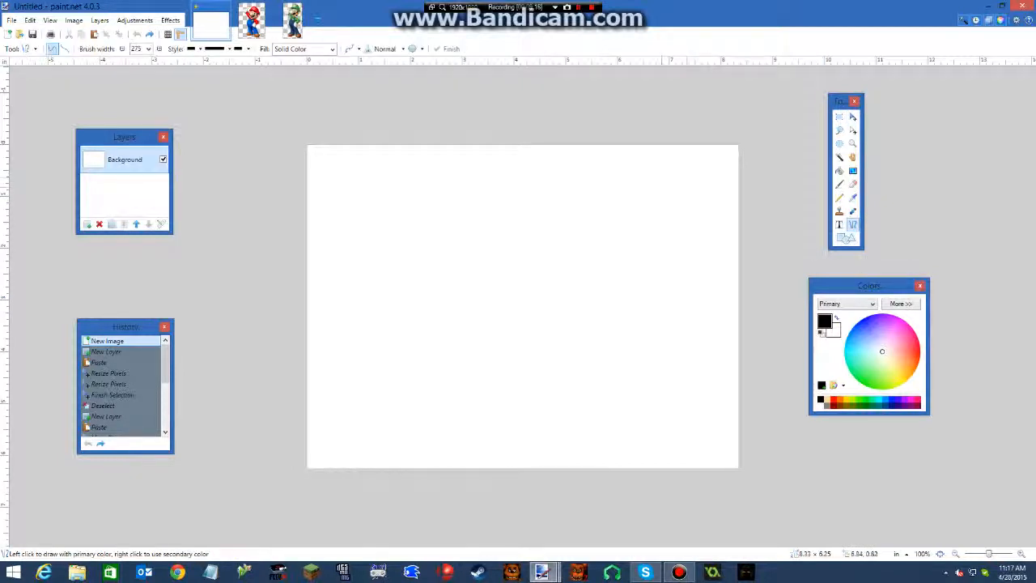
mouse_move(626, 180)
left_mouse_down()
mouse_move(502, 237)
mouse_move(309, 393)
left_mouse_up()
left_click(149, 49)
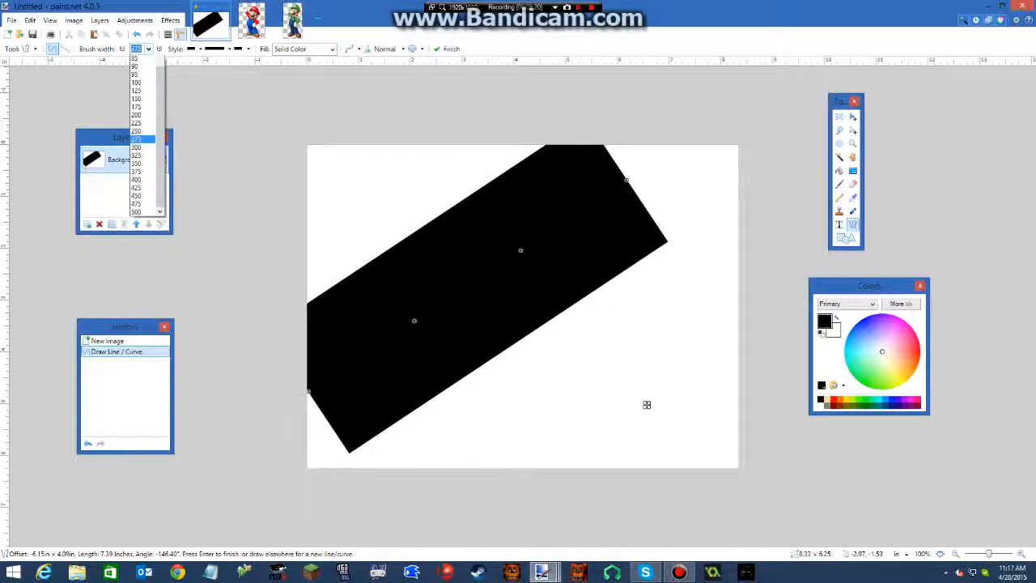
scroll(139, 76, "up", 3)
left_click(140, 77)
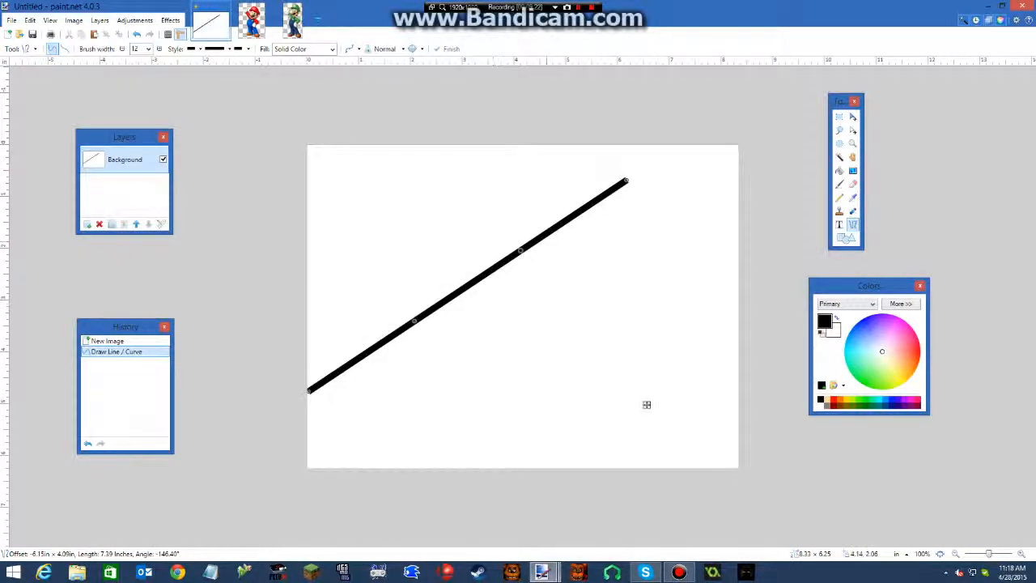
Bend the line into a wavy curve by moving its upper inner node below the line and its upper end toward the canvas's lower right
left_click_drag(520, 251, 474, 214)
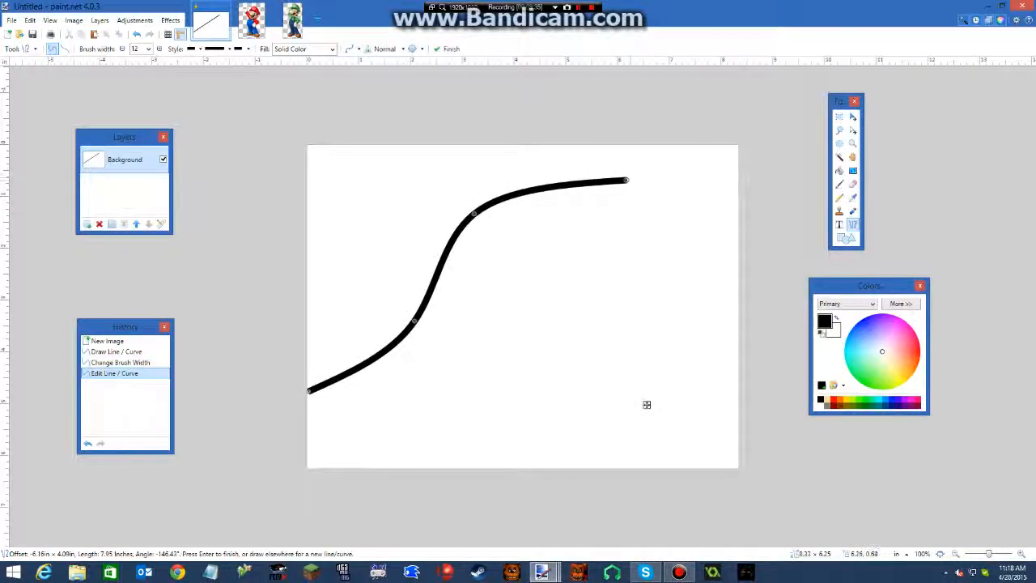
left_click_drag(628, 180, 688, 373)
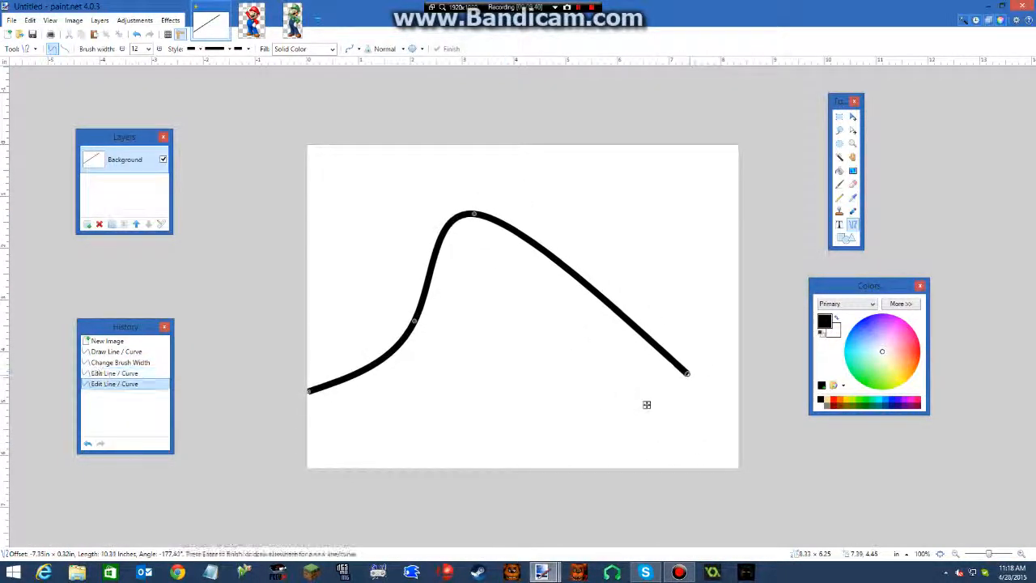
left_click_drag(474, 214, 479, 381)
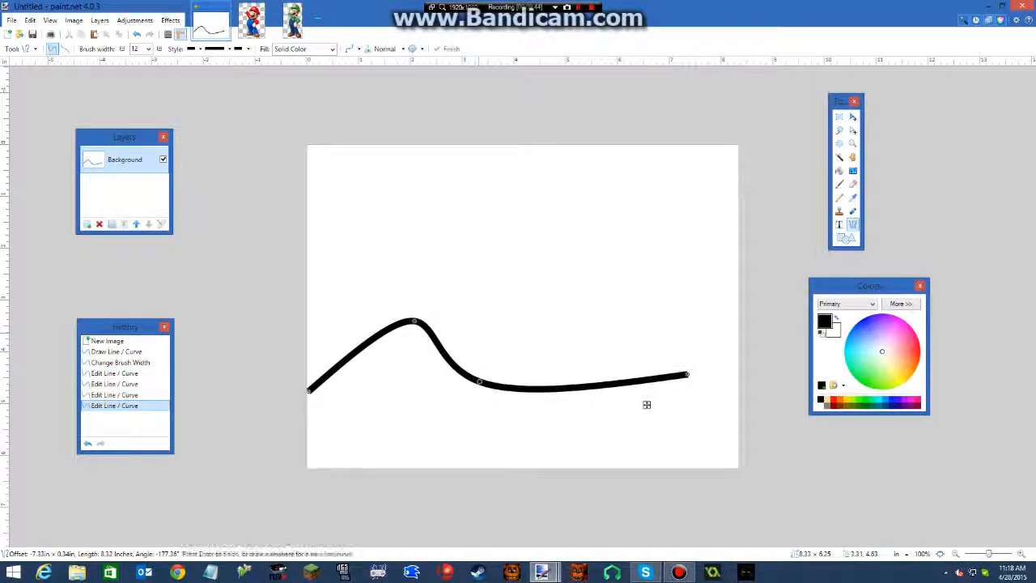